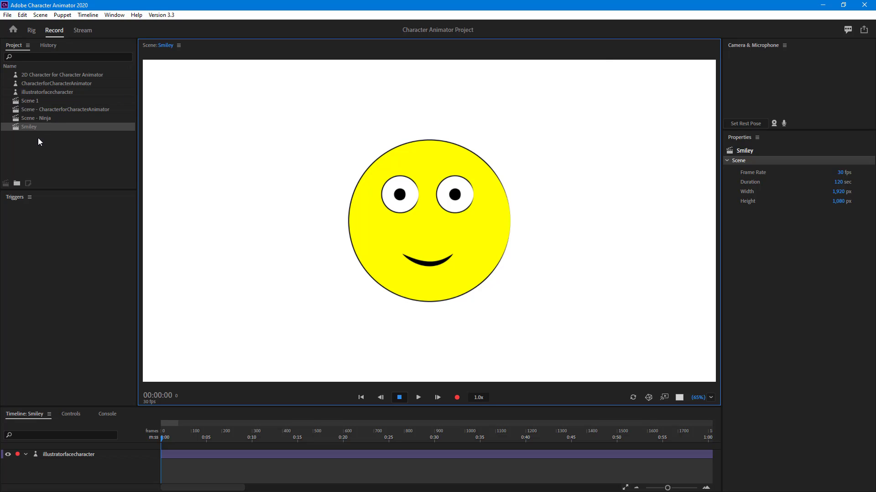
Step: Open the puppet's rig and toggle the Neutral, Ah and Oh mouth layers individually to preview each shape
{"action": "left_click", "coordinate": [28, 31]}
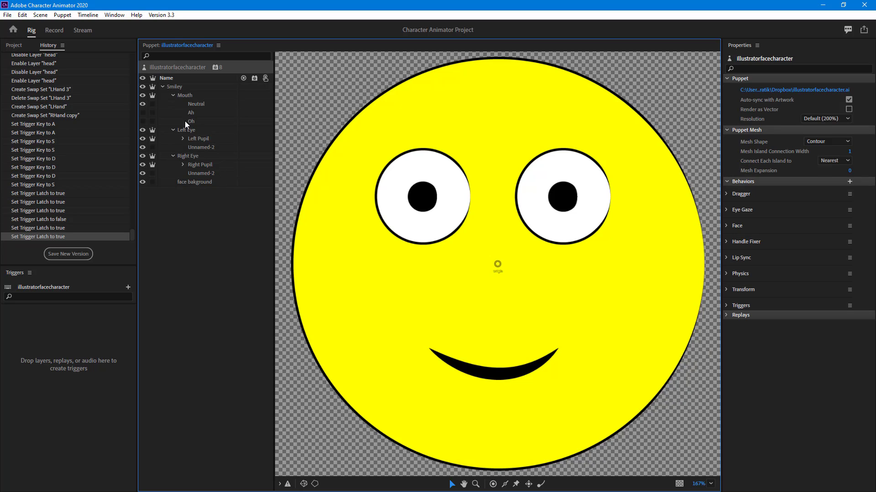
{"action": "left_click", "coordinate": [188, 94]}
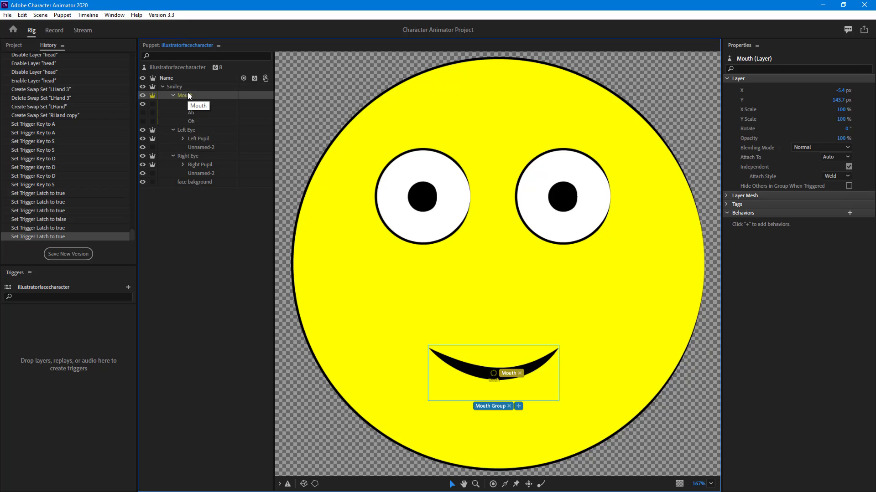
{"action": "left_click", "coordinate": [142, 104]}
{"action": "left_click", "coordinate": [143, 105]}
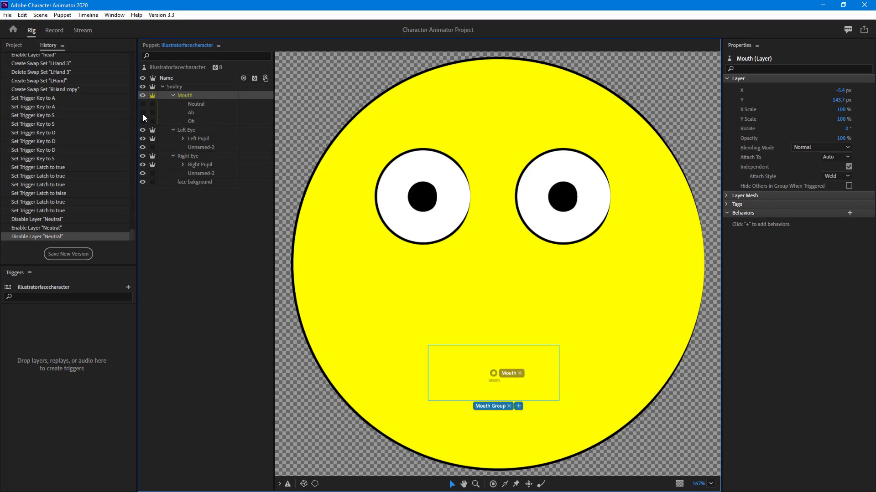
{"action": "left_click", "coordinate": [142, 114]}
{"action": "left_click", "coordinate": [143, 114]}
{"action": "left_click", "coordinate": [143, 121]}
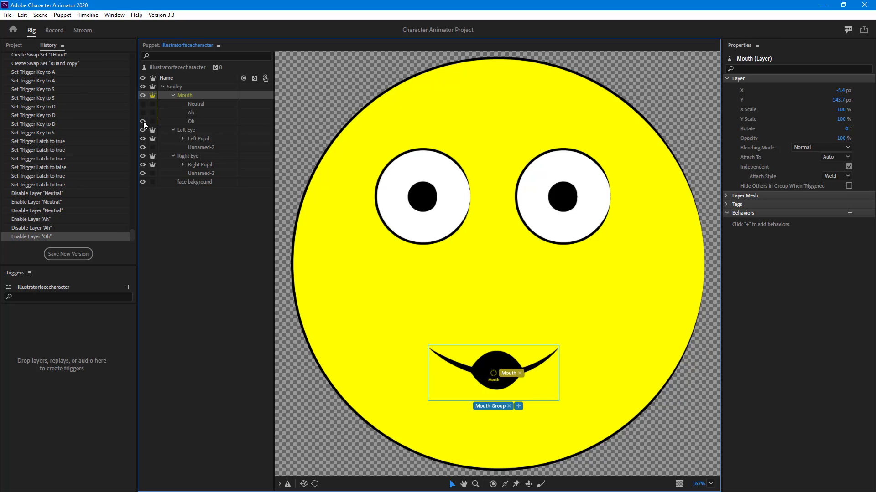
{"action": "left_click", "coordinate": [143, 121]}
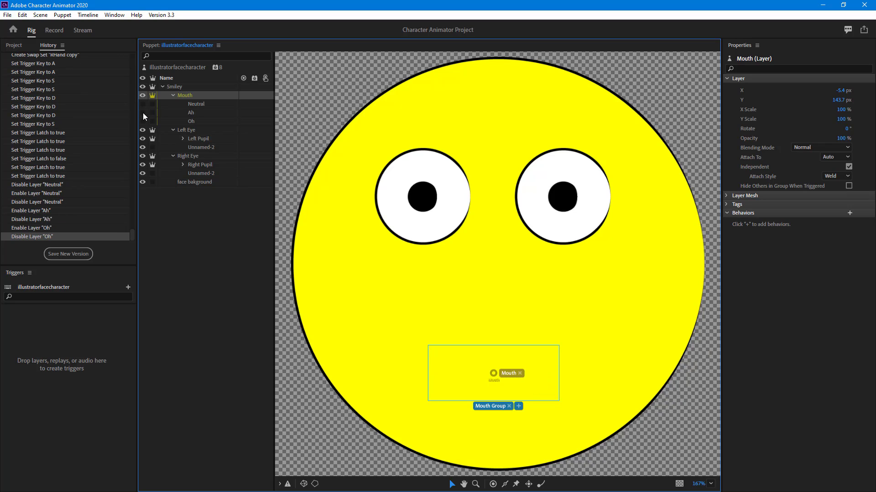
Step: Show the Neutral, Ah and Oh mouth layers together, and hide Oh and Ah again, leaving Neutral visible
{"action": "left_click", "coordinate": [143, 111]}
{"action": "left_click", "coordinate": [143, 104]}
{"action": "left_click", "coordinate": [143, 122]}
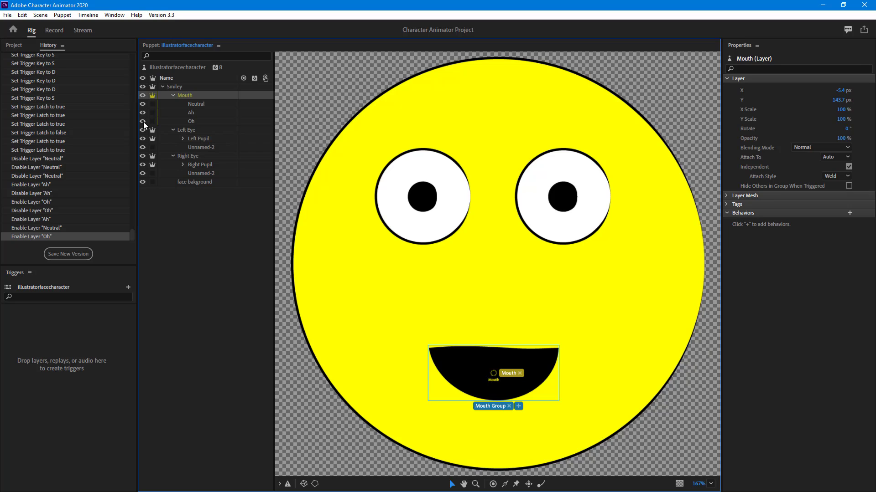
{"action": "left_click", "coordinate": [144, 121]}
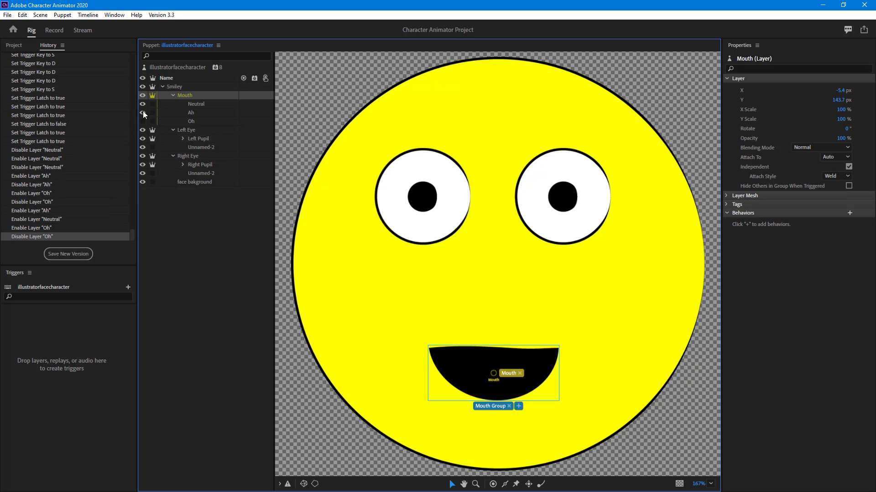
{"action": "left_click", "coordinate": [143, 112]}
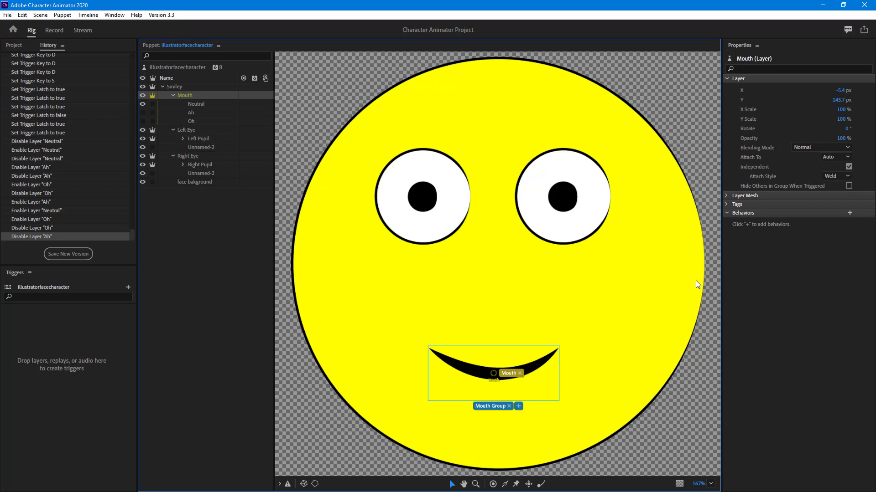
Step: Examine the viseme entries in the puppet's Lip Sync behavior and the tags of the Mouth layer
{"action": "left_click", "coordinate": [237, 247]}
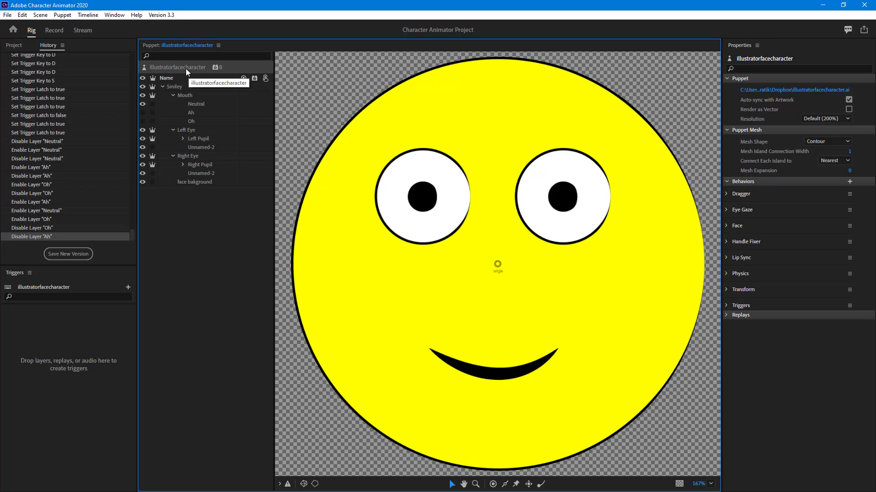
{"action": "left_click", "coordinate": [726, 258]}
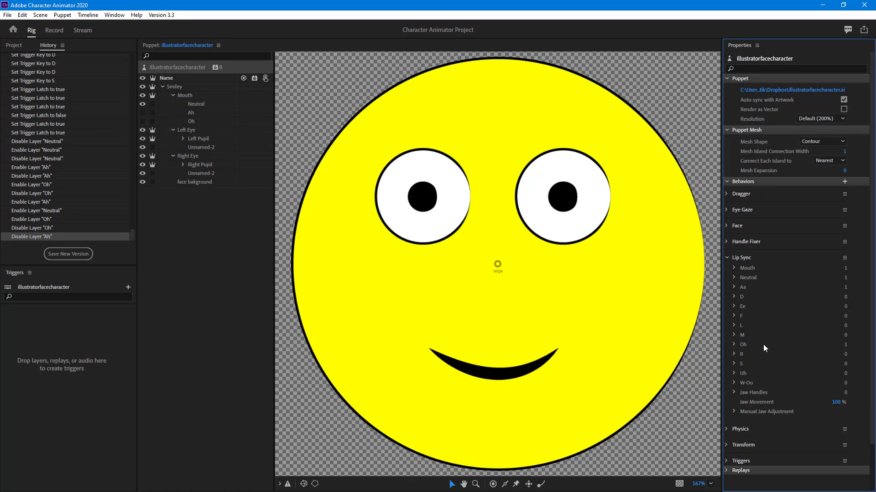
{"action": "left_click", "coordinate": [501, 374]}
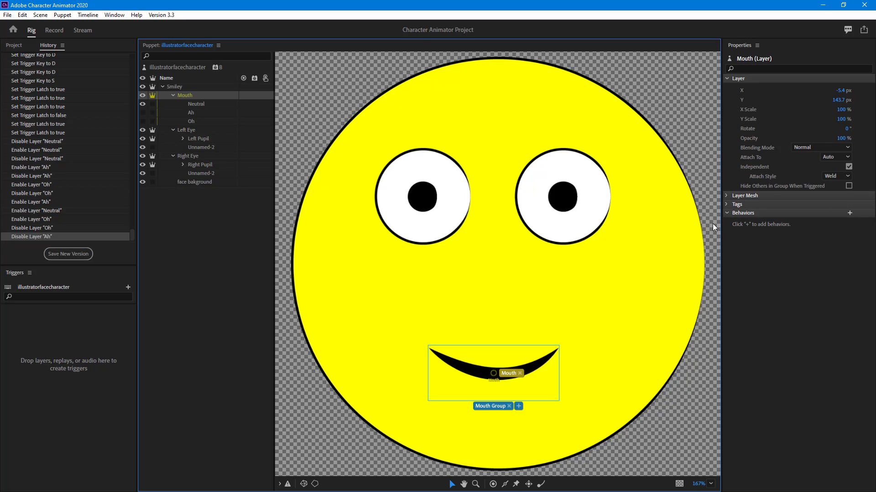
{"action": "left_click", "coordinate": [726, 212]}
{"action": "left_click", "coordinate": [728, 204]}
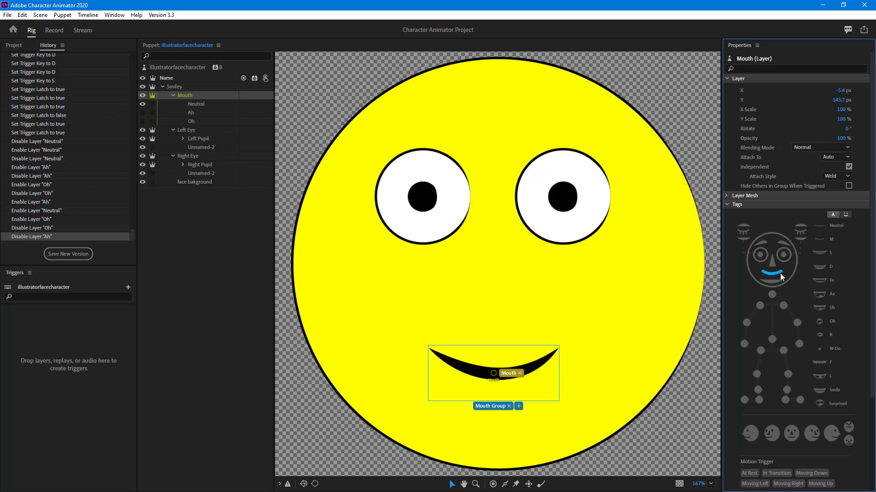
{"action": "mouse_move", "coordinate": [781, 277]}
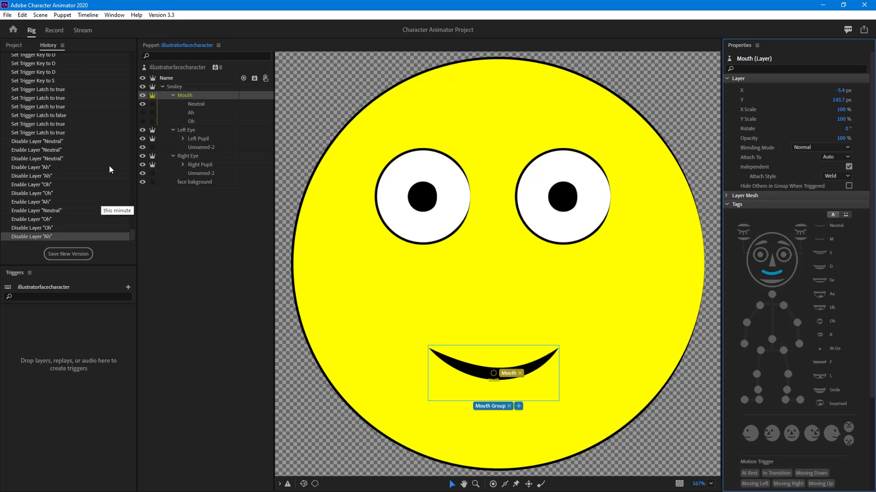
{"action": "scroll", "coordinate": [108, 165], "scroll_direction": "up", "scroll_amount": 5}
{"action": "scroll", "coordinate": [93, 80], "scroll_direction": "down", "scroll_amount": 7}
Step: Open the original artwork of the illustratorfacecharacter puppet in Illustrator from the project
{"action": "left_click", "coordinate": [55, 31]}
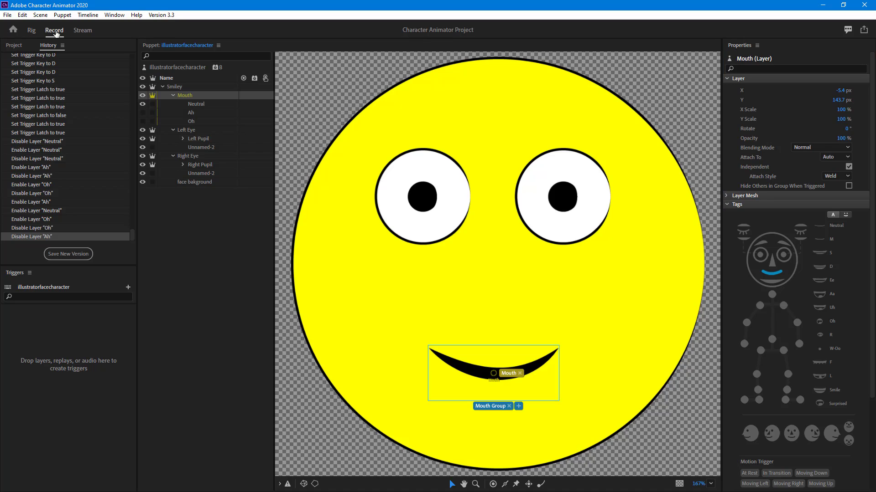
{"action": "left_click", "coordinate": [37, 91]}
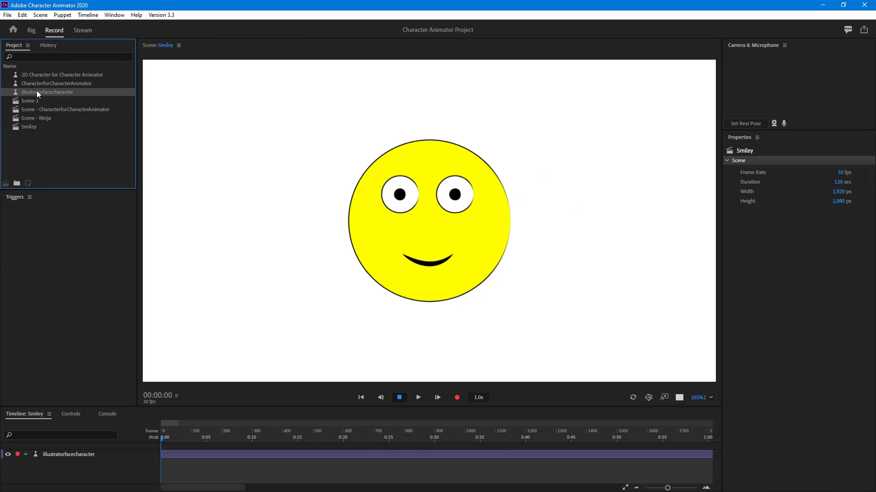
{"action": "left_click", "coordinate": [31, 129]}
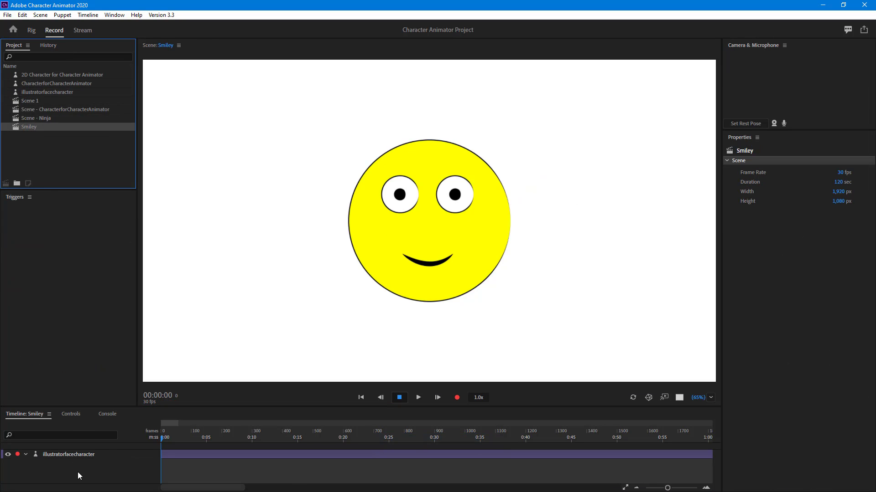
{"action": "left_click", "coordinate": [59, 95]}
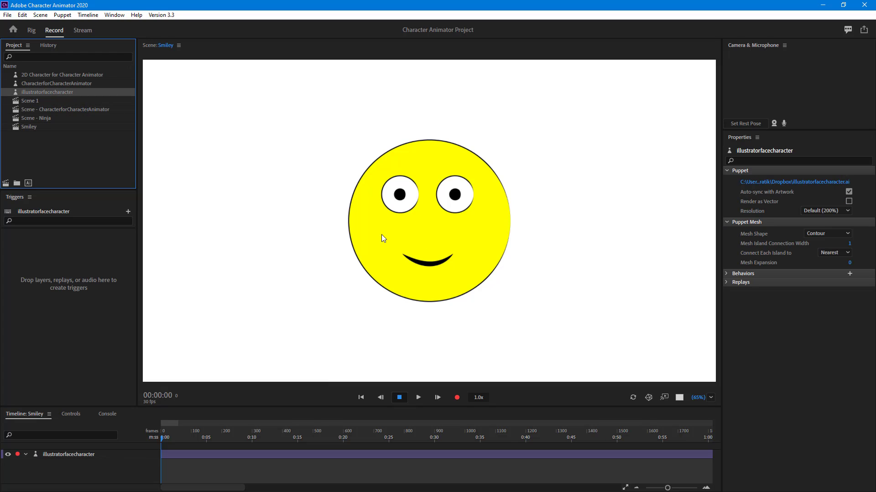
{"action": "right_click", "coordinate": [50, 91]}
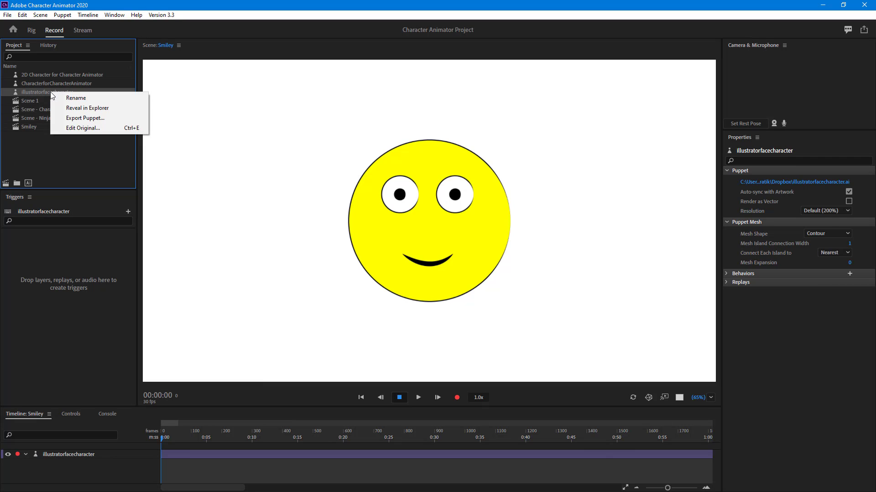
{"action": "left_click", "coordinate": [86, 129]}
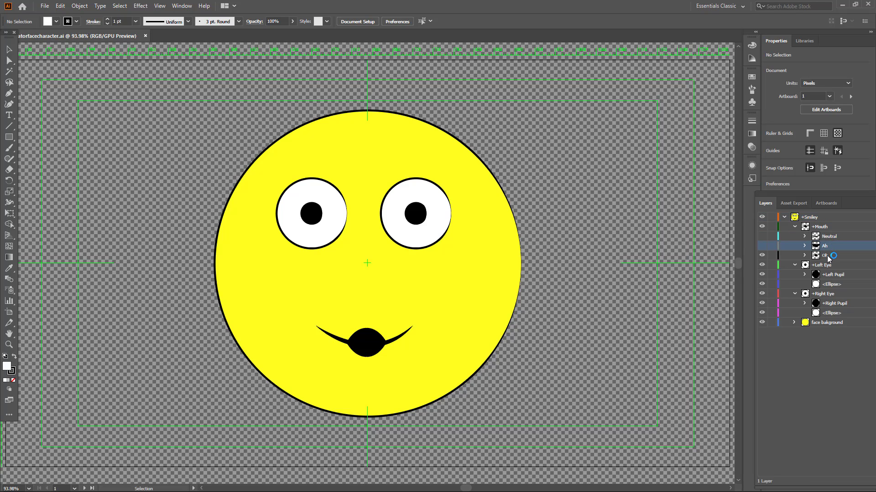
Step: Switch back to Character Animator's rig and display the Smiley layer's tags to see the mouth shape names
{"action": "left_click_drag", "start_coordinate": [597, 7], "coordinate": [875, 159]}
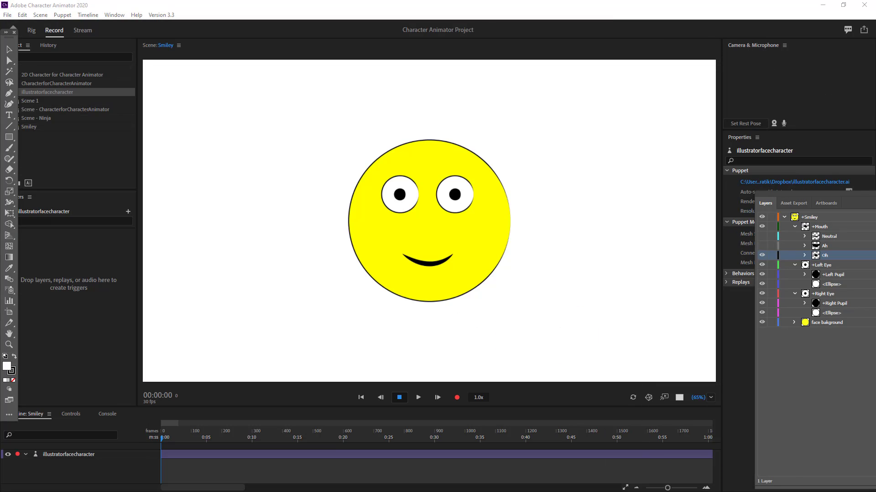
{"action": "left_click", "coordinate": [31, 30]}
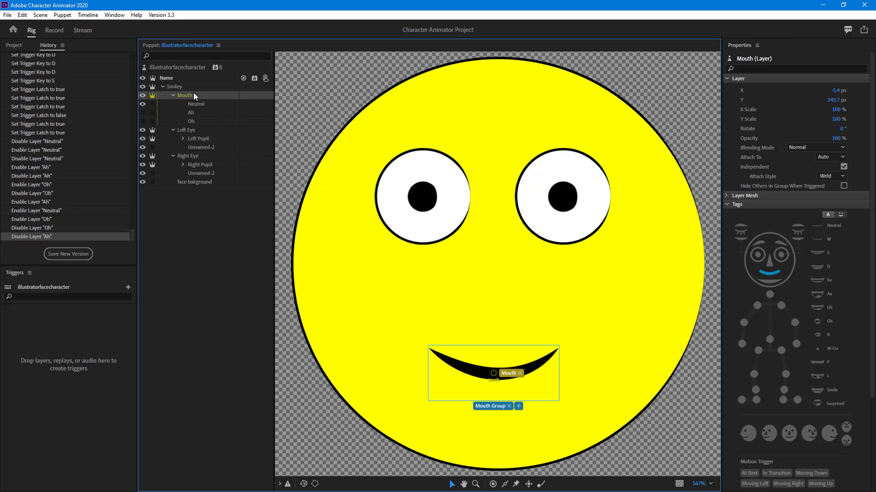
{"action": "left_click", "coordinate": [183, 67]}
{"action": "left_click", "coordinate": [726, 181]}
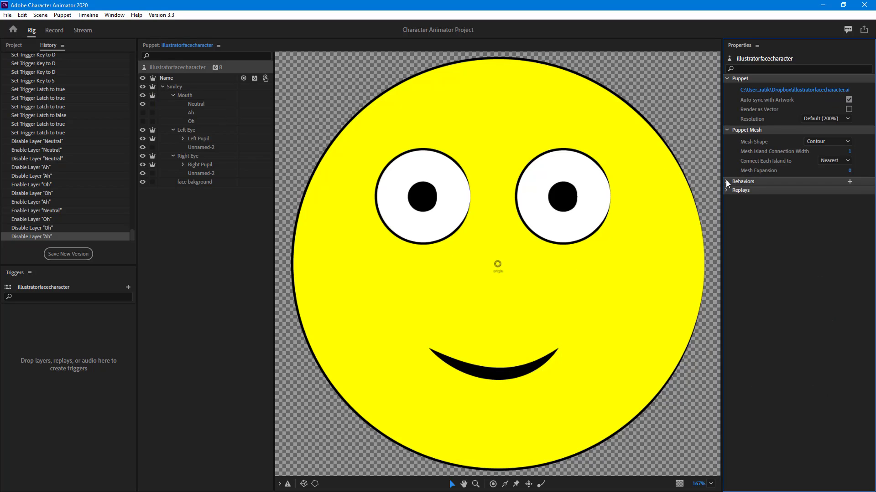
{"action": "left_click", "coordinate": [726, 181]}
{"action": "left_click", "coordinate": [278, 196]}
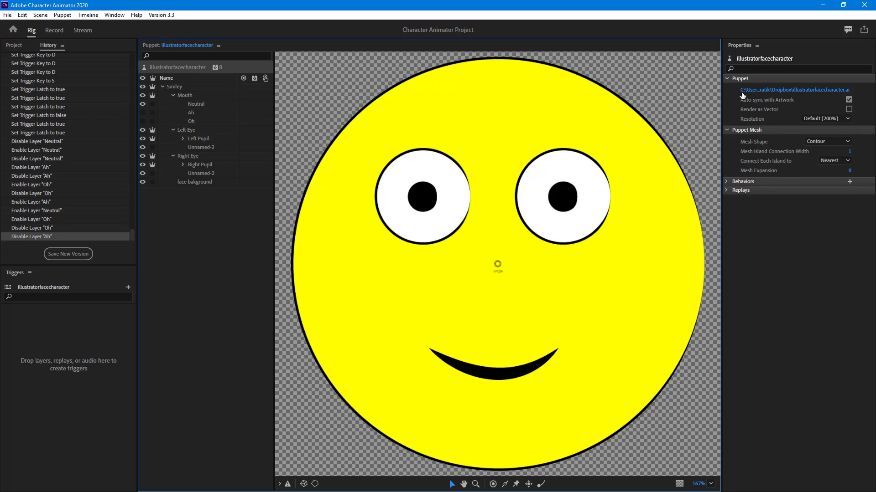
{"action": "left_click", "coordinate": [726, 79]}
{"action": "left_click", "coordinate": [726, 87]}
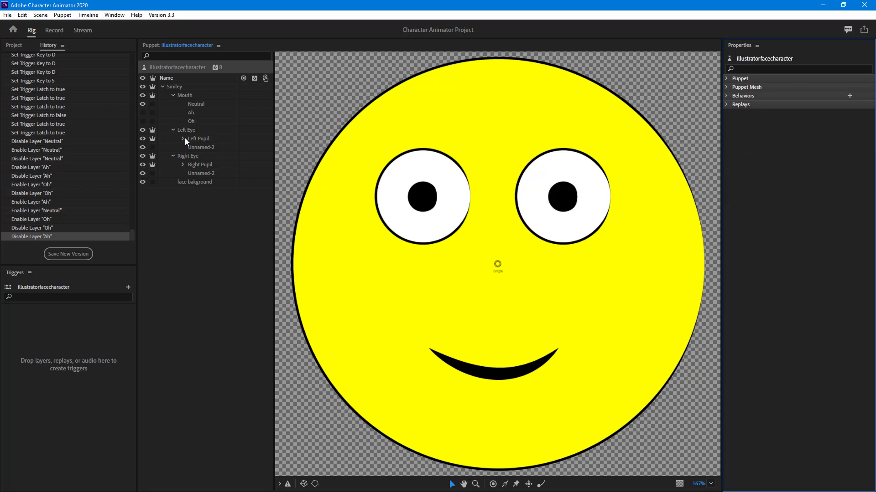
{"action": "left_click", "coordinate": [179, 90]}
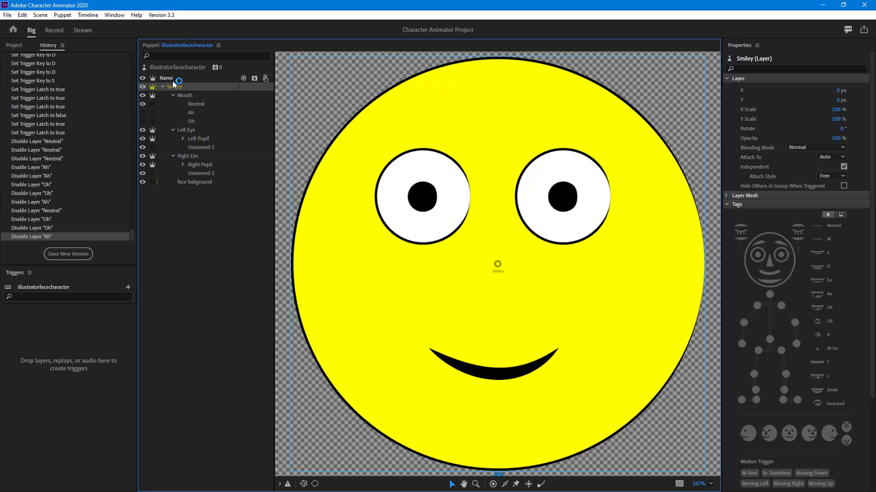
{"action": "left_click", "coordinate": [727, 205]}
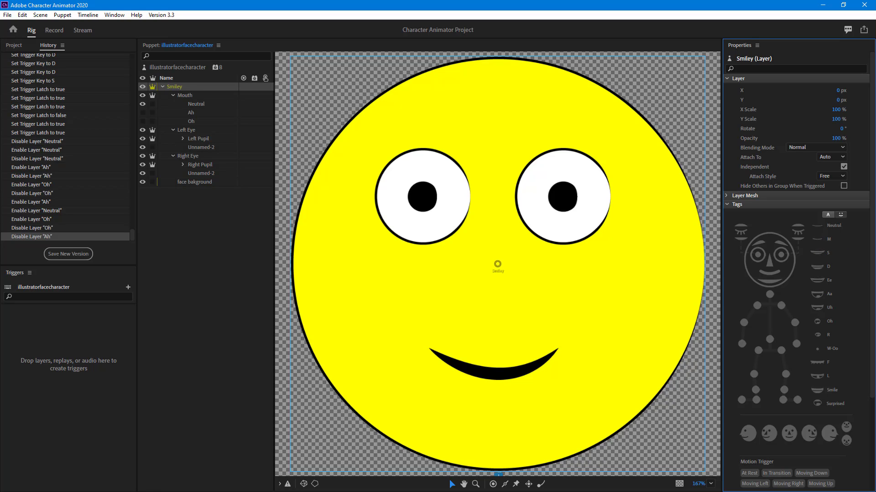
Step: Bring Illustrator to the front and arrange its window and layer list so the mouth tag names stay visible
{"action": "left_click_drag", "start_coordinate": [875, 28], "coordinate": [262, 26]}
{"action": "left_click_drag", "start_coordinate": [841, 192], "coordinate": [462, 150]}
{"action": "left_click_drag", "start_coordinate": [437, 23], "coordinate": [467, 17]}
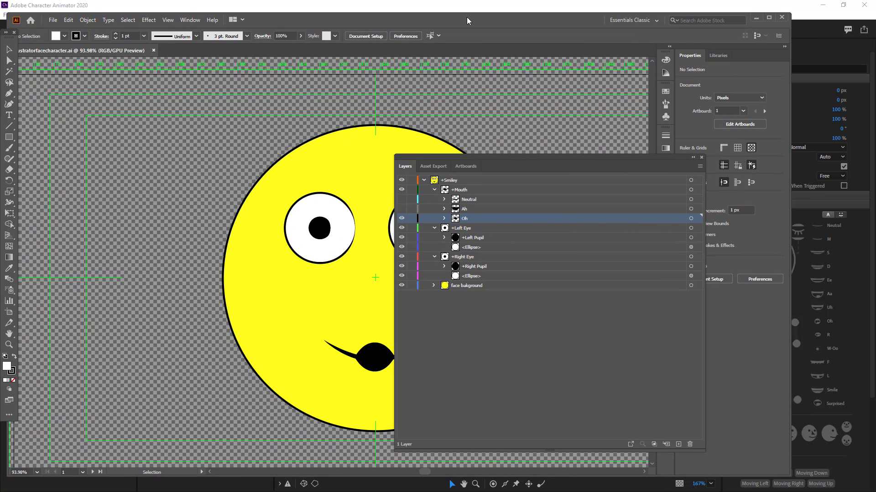
{"action": "left_click_drag", "start_coordinate": [516, 162], "coordinate": [666, 176]}
Step: Hide the Oh layer and show the Neutral layer in the Mouth group of the artwork
{"action": "left_click", "coordinate": [593, 214]}
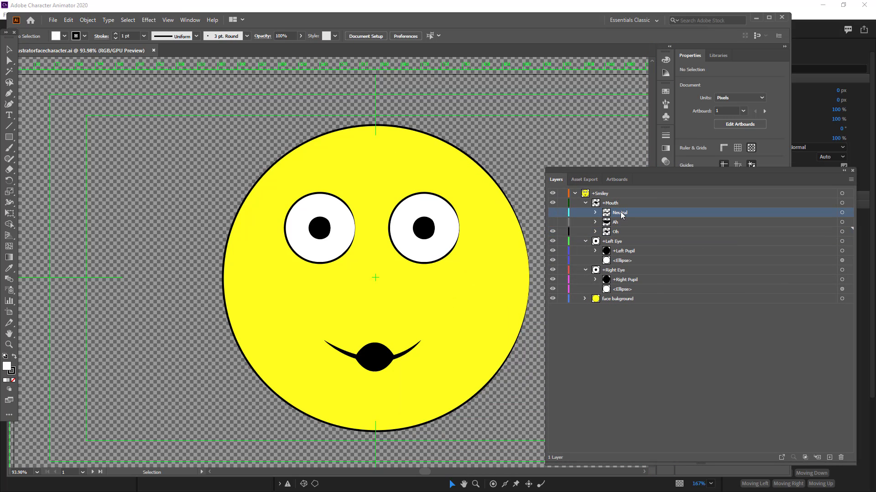
{"action": "left_click", "coordinate": [552, 232]}
{"action": "left_click", "coordinate": [553, 213]}
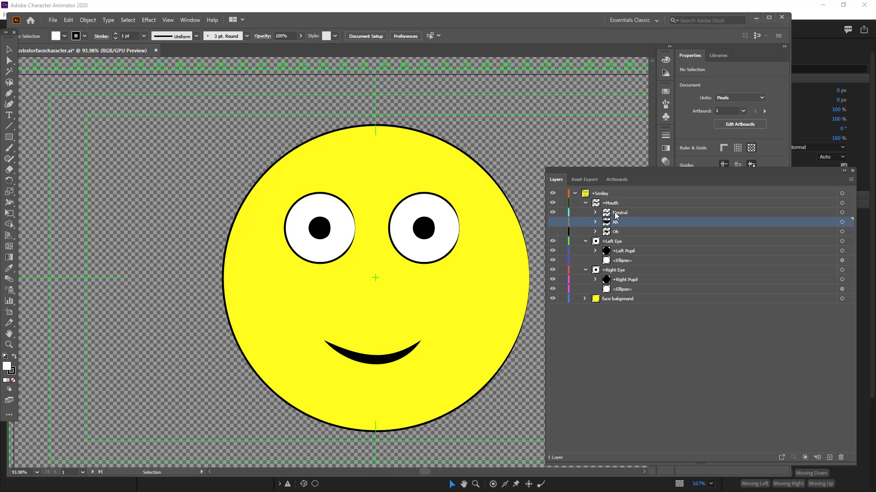
Step: Add a new layer below Neutral in the Mouth group and copy the Neutral mouth path
{"action": "left_click", "coordinate": [829, 457]}
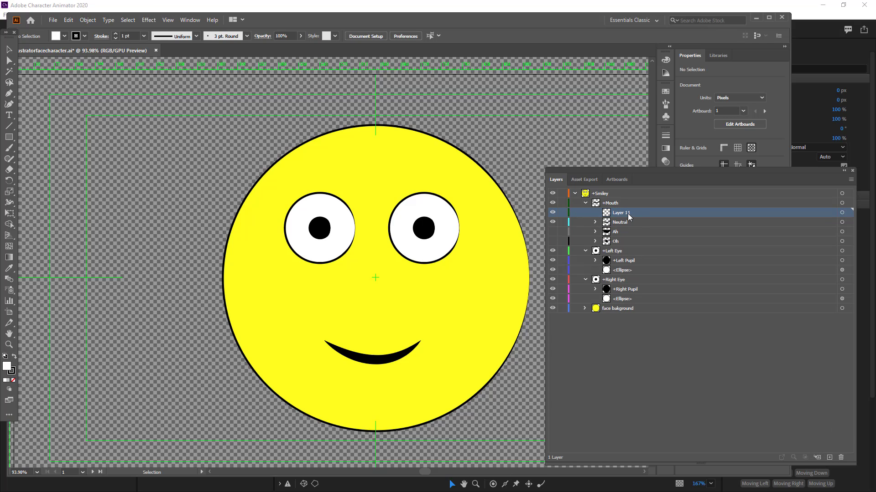
{"action": "key", "text": "a"}
{"action": "left_click", "coordinate": [386, 361]}
{"action": "key", "text": "ctrl+c"}
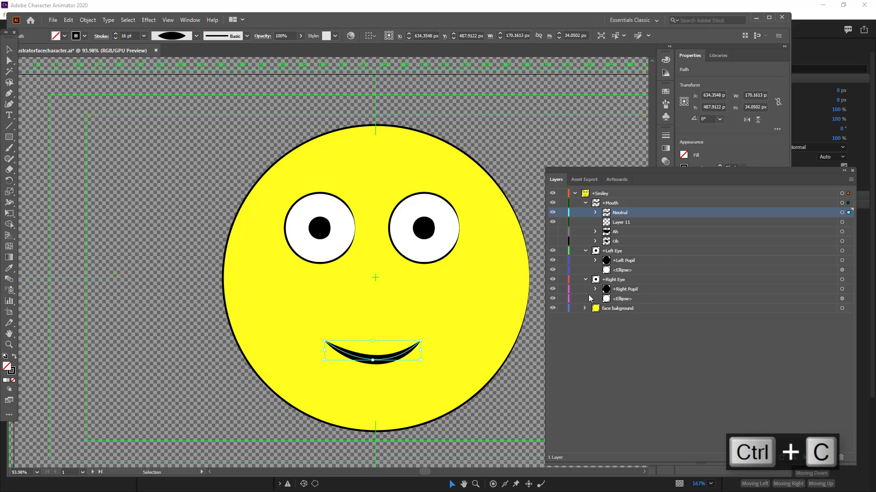
Step: Hide the Neutral layer and rename the new mouth layer M
{"action": "left_click", "coordinate": [630, 223]}
{"action": "left_click", "coordinate": [552, 213]}
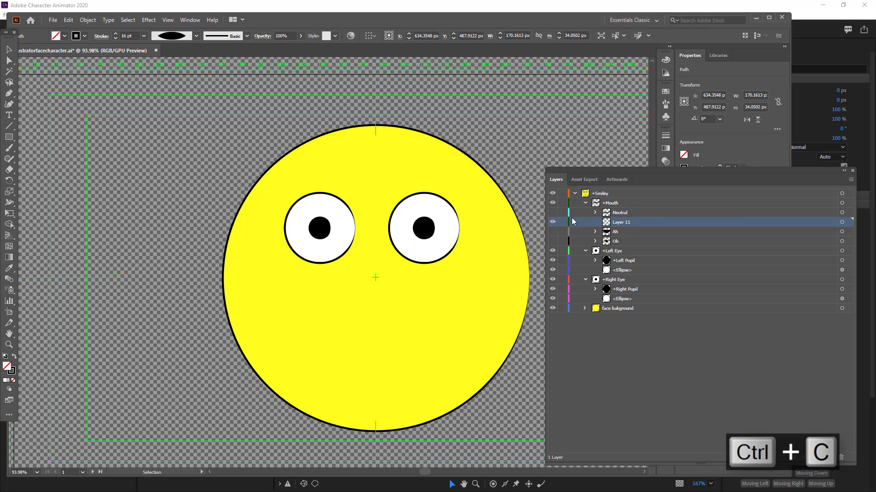
{"action": "double_click", "coordinate": [623, 225]}
{"action": "type", "text": "M"}
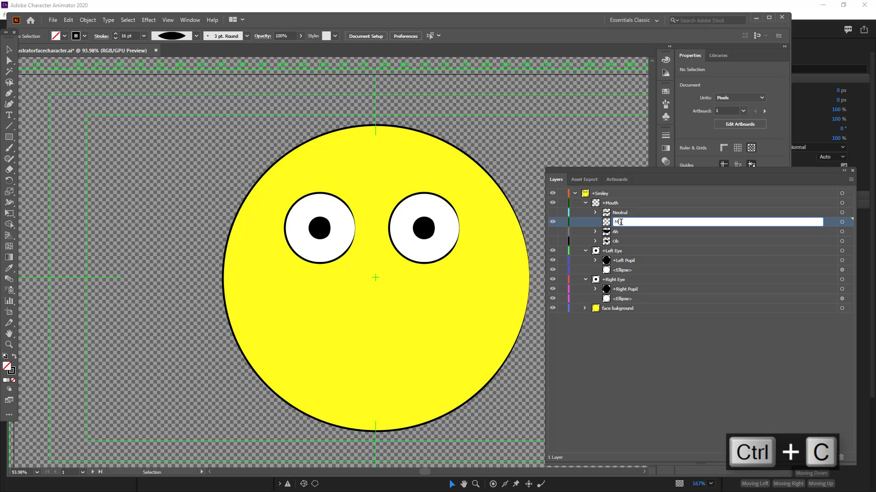
{"action": "key", "text": "Return"}
Step: Paste the copied mouth path in place on layer M and apply the stroke width profile with two bulges
{"action": "key", "text": "ctrl+f"}
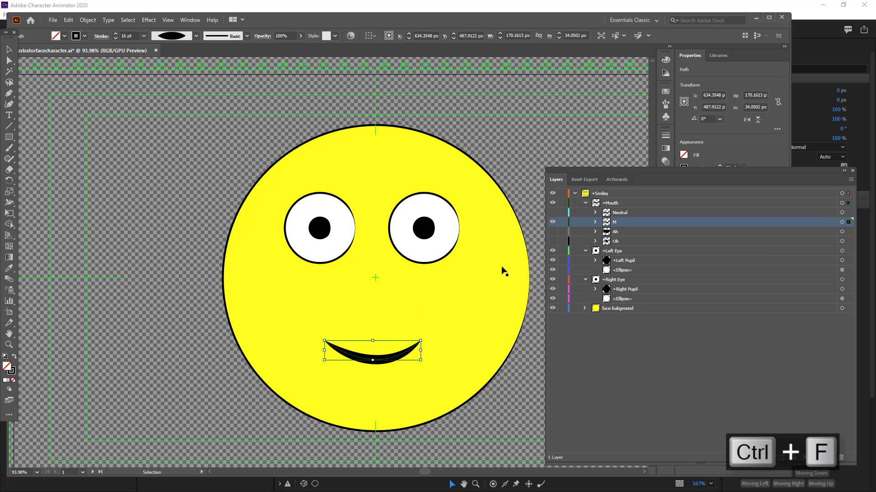
{"action": "left_click", "coordinate": [196, 36]}
{"action": "left_click", "coordinate": [181, 84]}
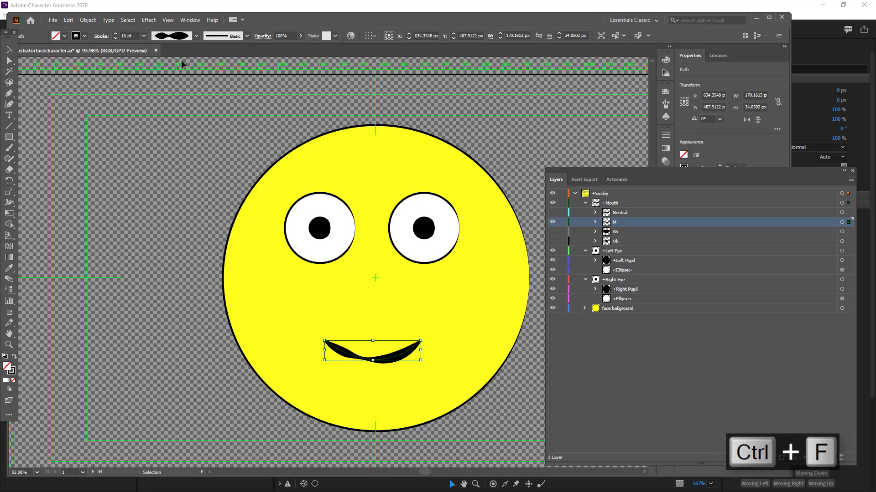
Step: Try the lopsided single-bulge width profile on the M mouth, and return to Width Profile 2
{"action": "left_click", "coordinate": [196, 36]}
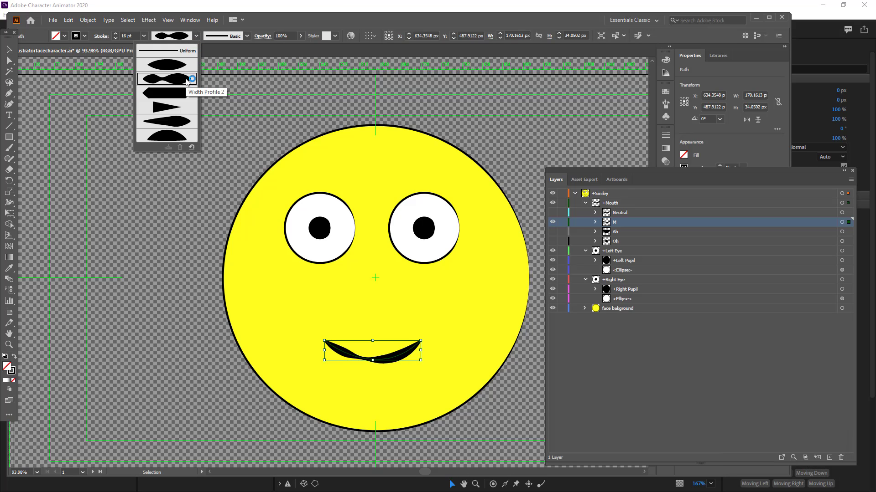
{"action": "left_click", "coordinate": [173, 124]}
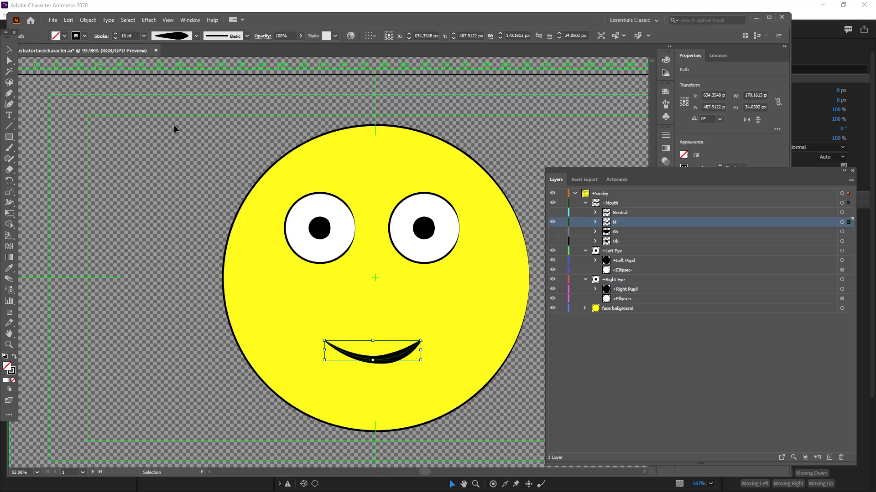
{"action": "left_click", "coordinate": [188, 39]}
{"action": "left_click", "coordinate": [178, 83]}
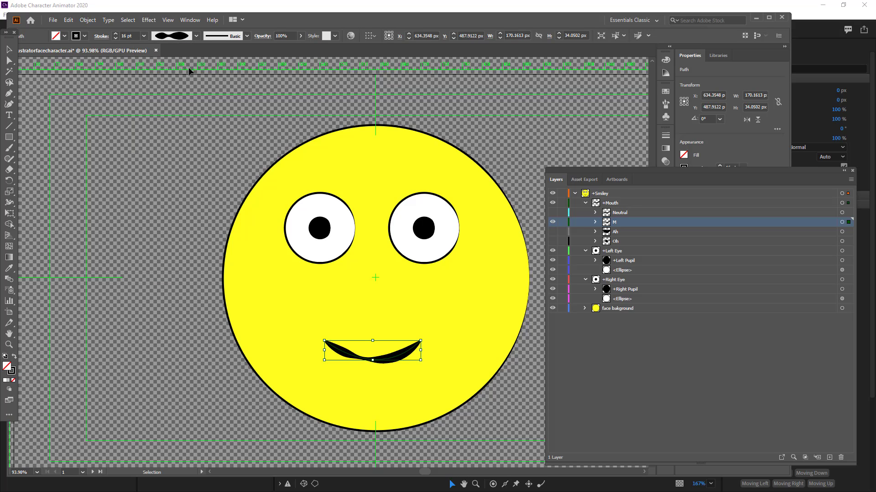
Step: Narrow the mouth on layer M to about 155 px wide, with a stroke weight of about 11.4 pt
{"action": "left_click", "coordinate": [115, 39]}
{"action": "left_click", "coordinate": [115, 39]}
{"action": "left_click", "coordinate": [115, 38]}
{"action": "left_click", "coordinate": [115, 38]}
{"action": "left_click_drag", "start_coordinate": [420, 351], "coordinate": [397, 360]}
{"action": "left_click", "coordinate": [761, 387]}
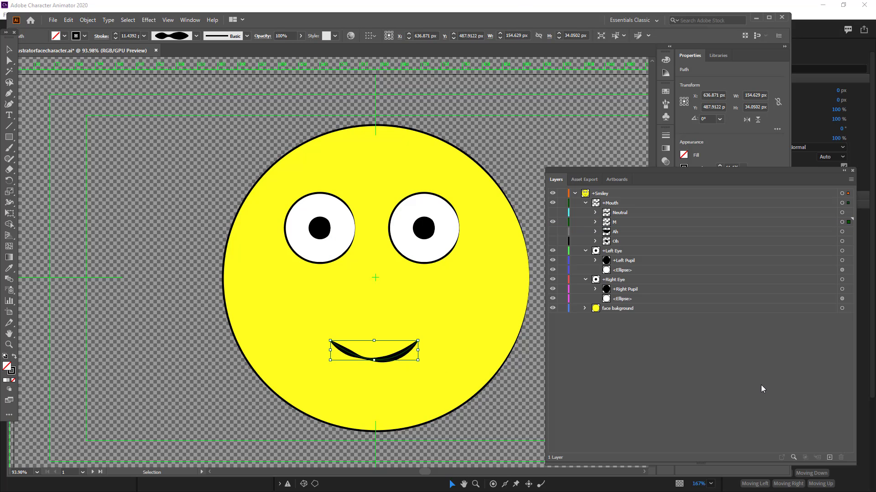
Step: Check the mouth shape tags in Character Animator, and add a new layer directly below M in Illustrator's Mouth group
{"action": "left_click", "coordinate": [792, 9]}
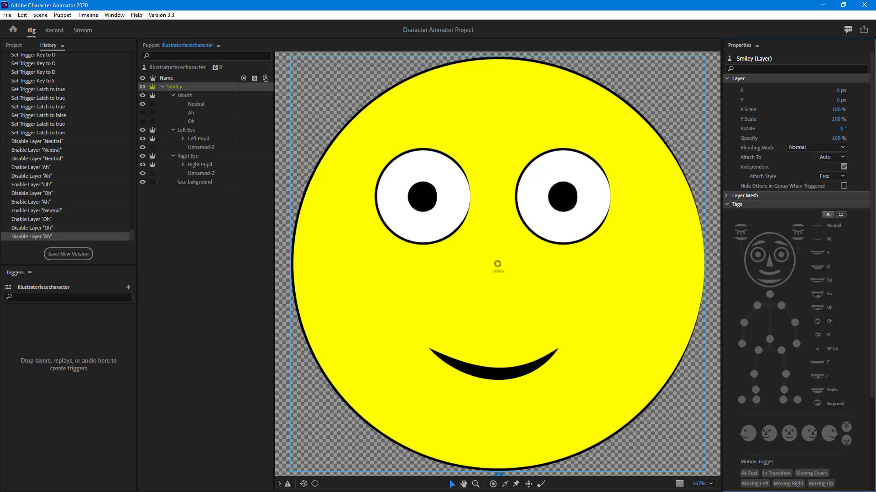
{"action": "key", "text": "alt+Tab"}
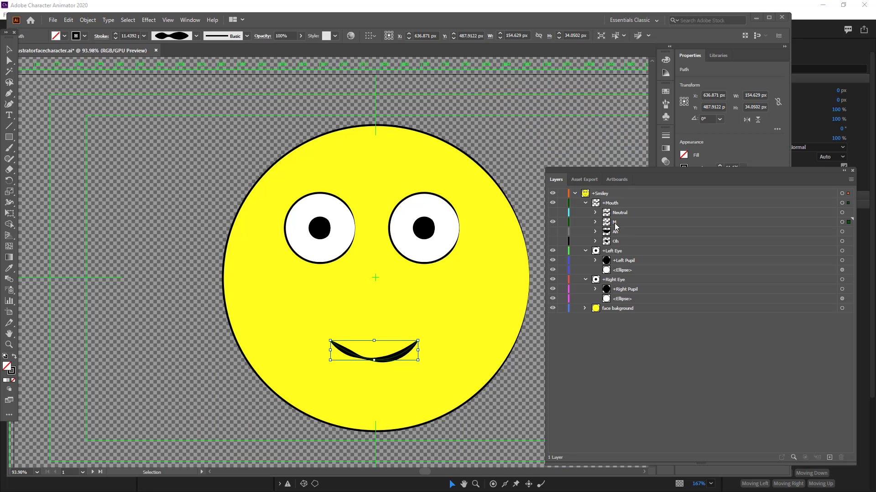
{"action": "left_click", "coordinate": [615, 223]}
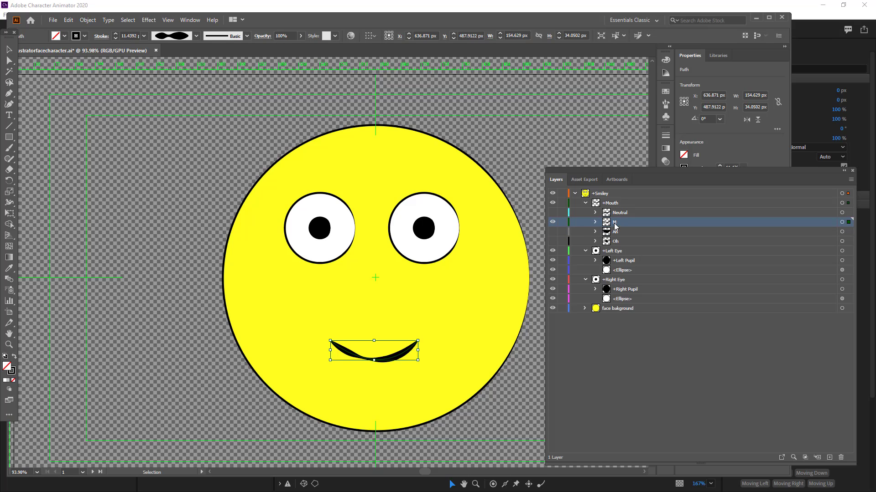
{"action": "left_click", "coordinate": [829, 458]}
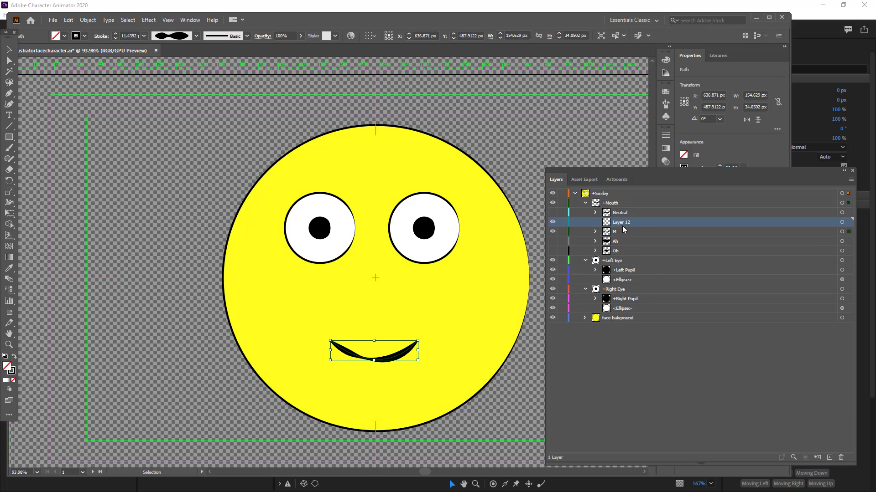
{"action": "left_click_drag", "start_coordinate": [623, 229], "coordinate": [588, 234]}
Step: Copy the M mouth path, hide layer M and rename the new mouth layer S
{"action": "key", "text": "ctrl+c"}
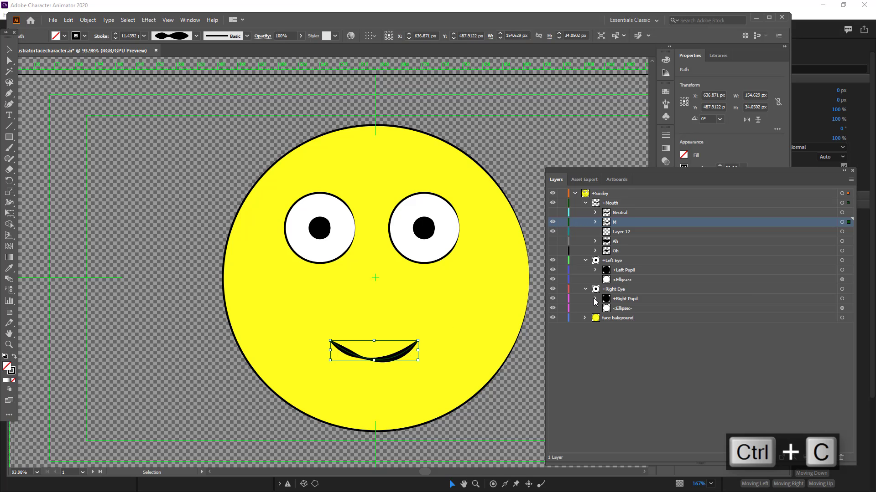
{"action": "left_click", "coordinate": [617, 232]}
{"action": "left_click", "coordinate": [552, 222]}
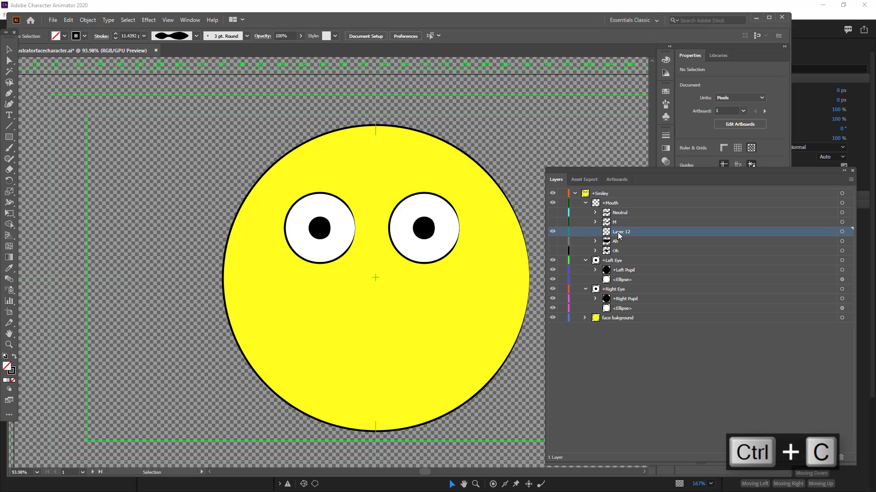
{"action": "double_click", "coordinate": [618, 232]}
{"action": "type", "text": "S"}
{"action": "key", "text": "Return"}
{"action": "key", "text": "a"}
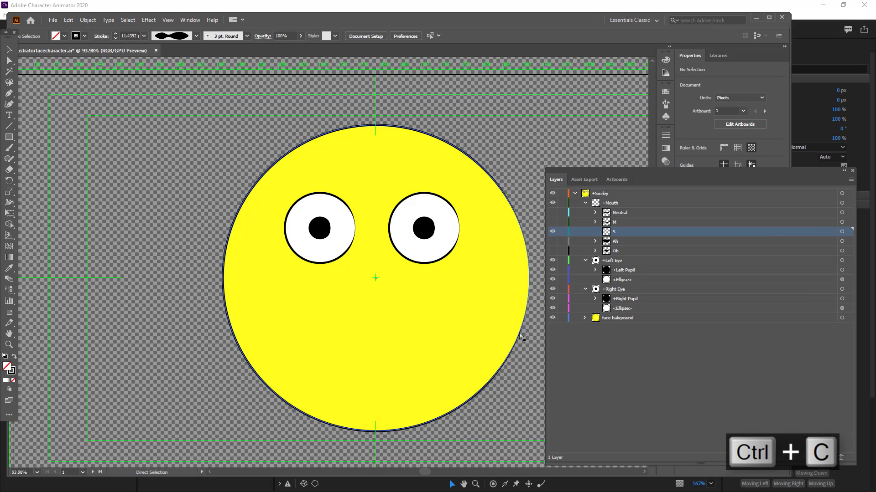
Step: Paste the copied mouth path in place on layer S and apply the lopsided single-bulge width profile
{"action": "key", "text": "ctrl+f"}
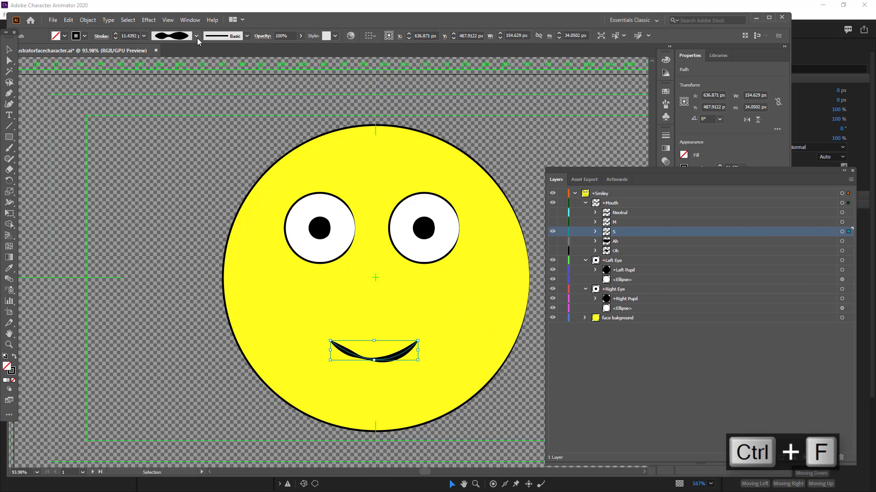
{"action": "left_click", "coordinate": [196, 36]}
{"action": "left_click", "coordinate": [186, 111]}
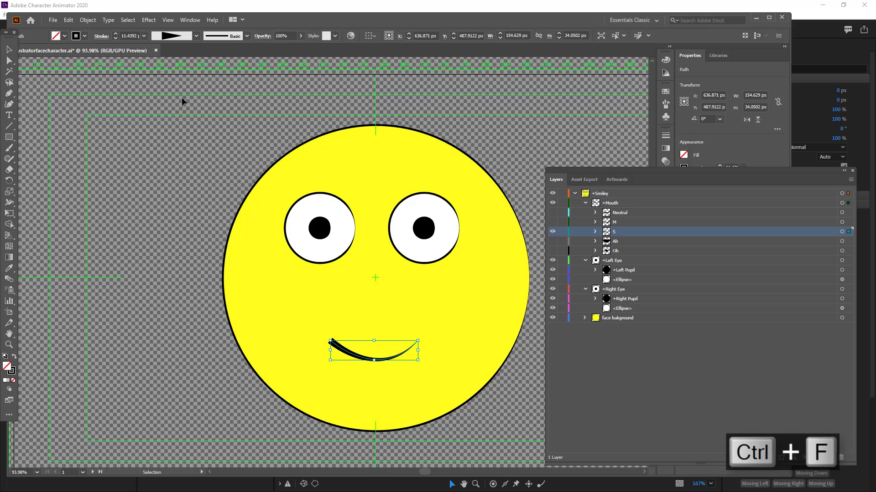
{"action": "left_click", "coordinate": [196, 37]}
{"action": "left_click", "coordinate": [185, 122]}
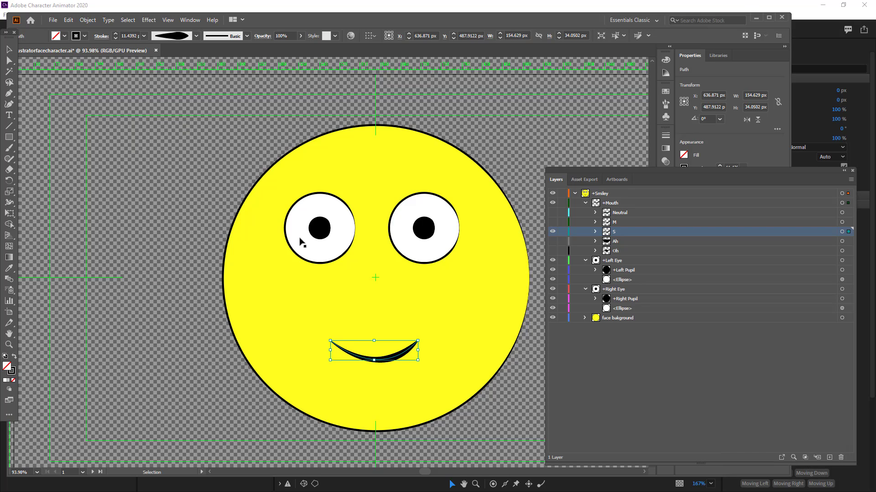
{"action": "left_click", "coordinate": [704, 383]}
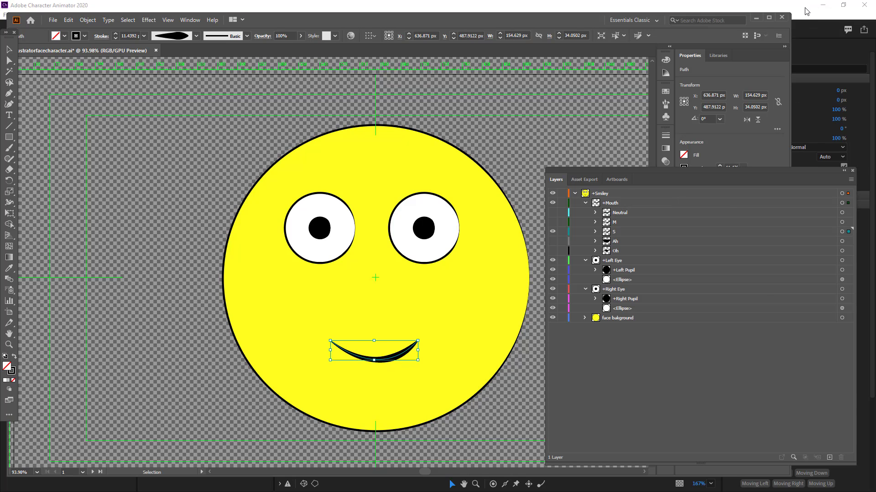
Step: Check the mouth shape tags in Character Animator, and add a layer named D above S in Illustrator's Mouth group
{"action": "left_click", "coordinate": [795, 31]}
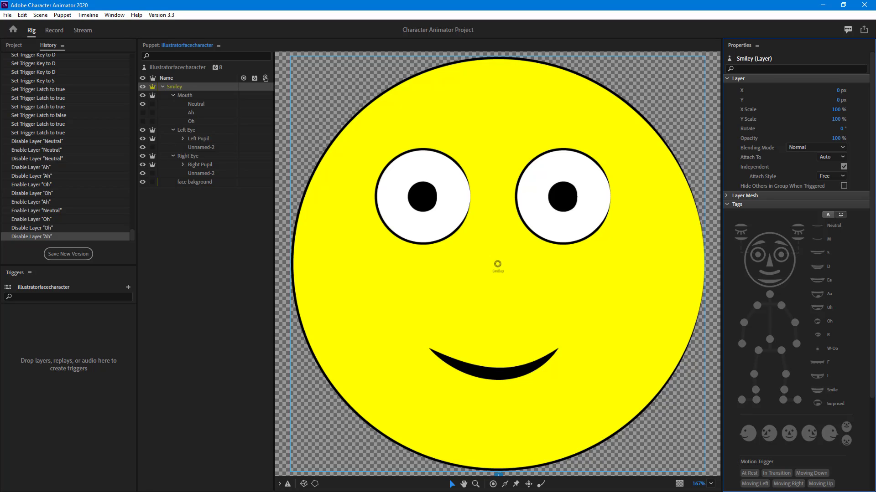
{"action": "key", "text": "alt+Tab"}
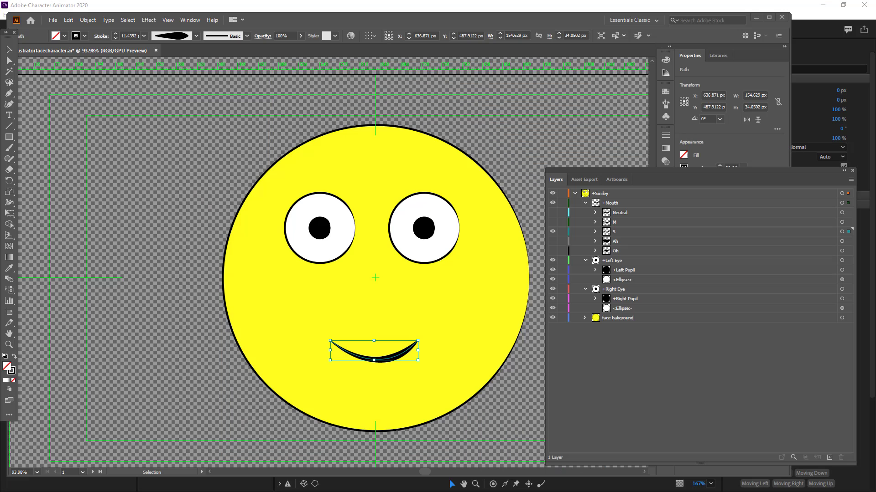
{"action": "left_click", "coordinate": [628, 235]}
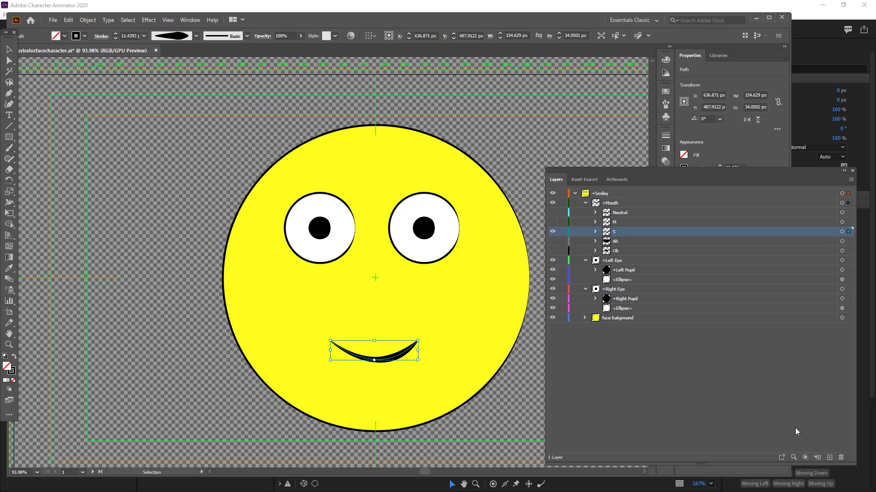
{"action": "left_click", "coordinate": [829, 458]}
{"action": "double_click", "coordinate": [621, 231]}
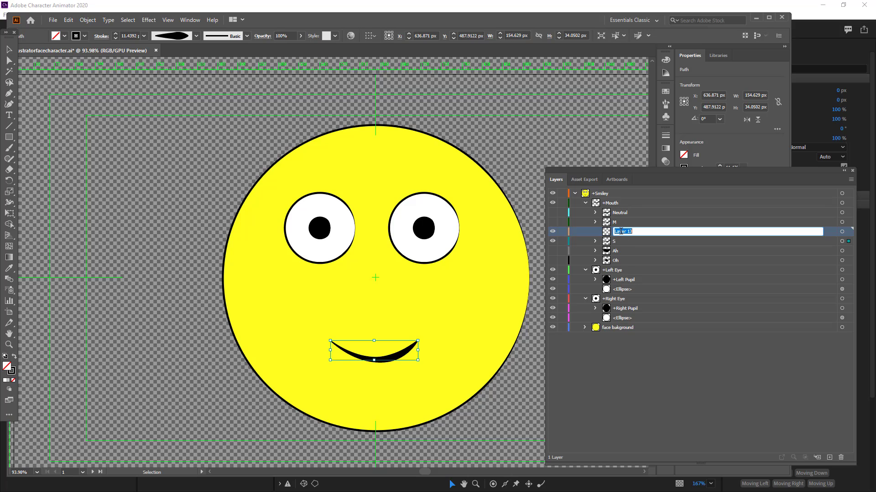
{"action": "type", "text": "D"}
{"action": "key", "text": "Return"}
Step: Copy the S mouth path, hide layer S and try to paste the copy in place on layer D
{"action": "left_click", "coordinate": [401, 359]}
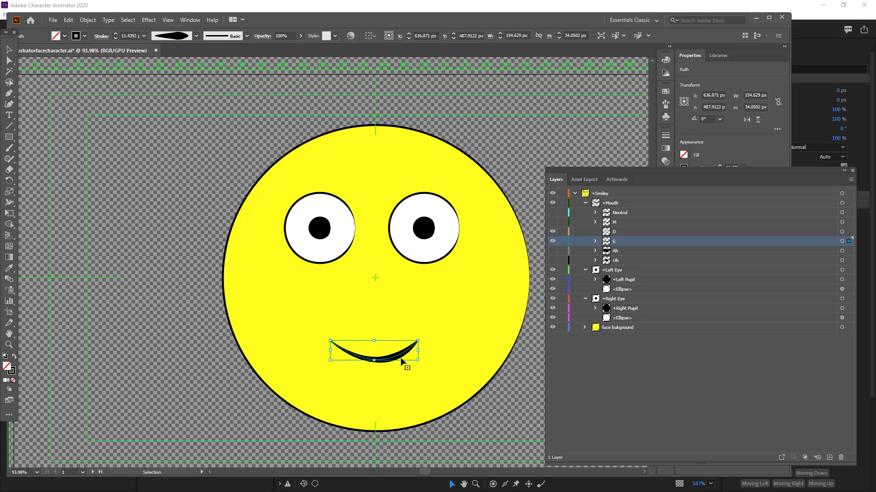
{"action": "key", "text": "ctrl+c"}
{"action": "left_click", "coordinate": [617, 232]}
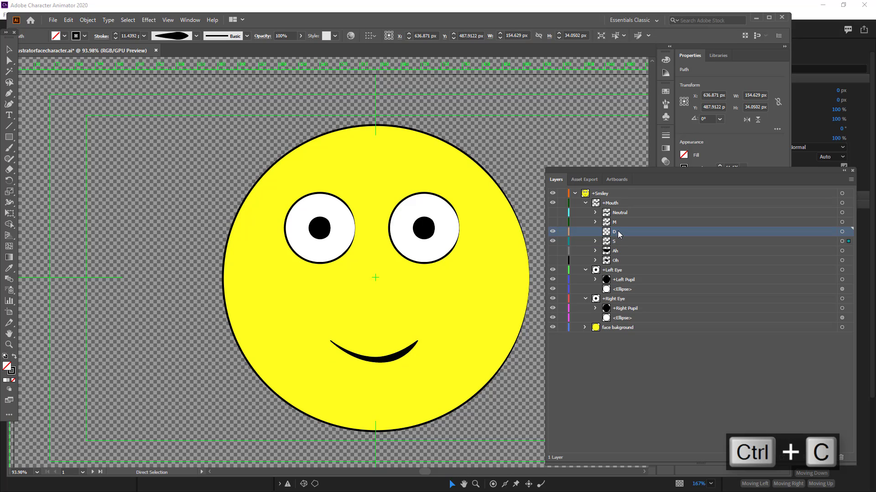
{"action": "key", "text": "v"}
{"action": "left_click", "coordinate": [553, 242]}
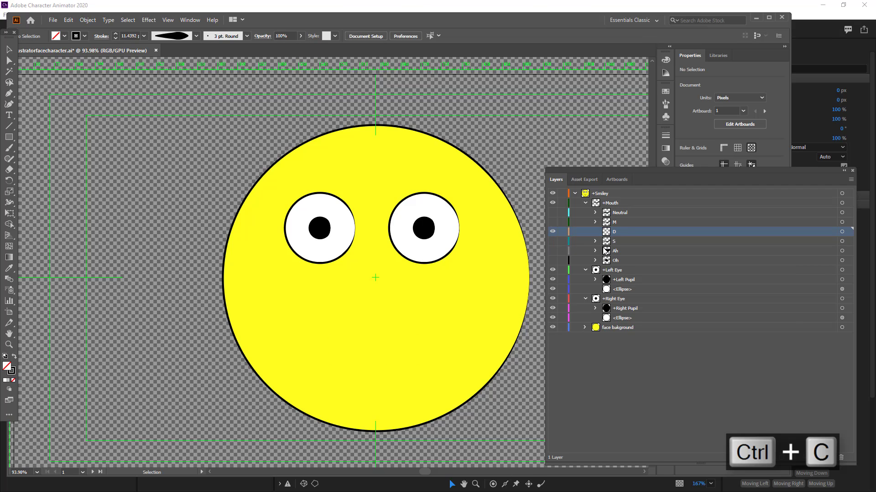
{"action": "key", "text": "ctrl+f"}
{"action": "left_click", "coordinate": [616, 243]}
{"action": "key", "text": "ctrl+v"}
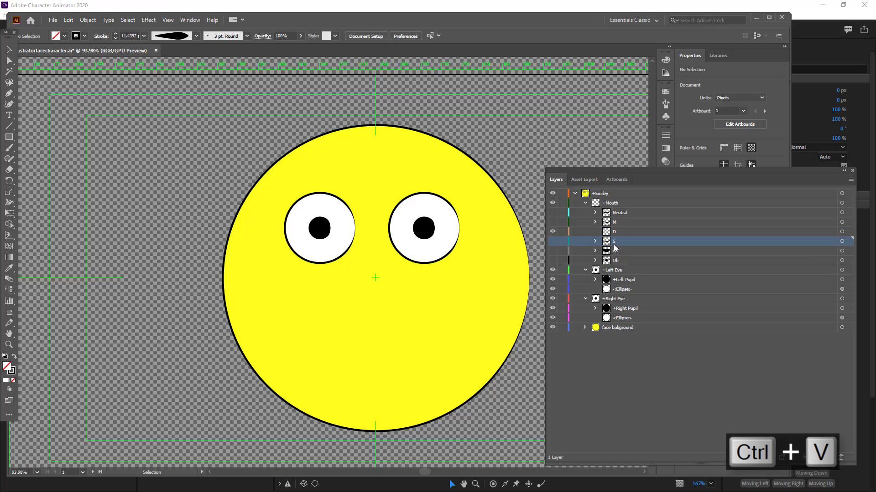
Step: Show layer S, try pasting a fresh copy of its mouth path in place, and undo that paste
{"action": "left_click", "coordinate": [552, 241]}
{"action": "left_click", "coordinate": [399, 356]}
{"action": "key", "text": "ctrl+c"}
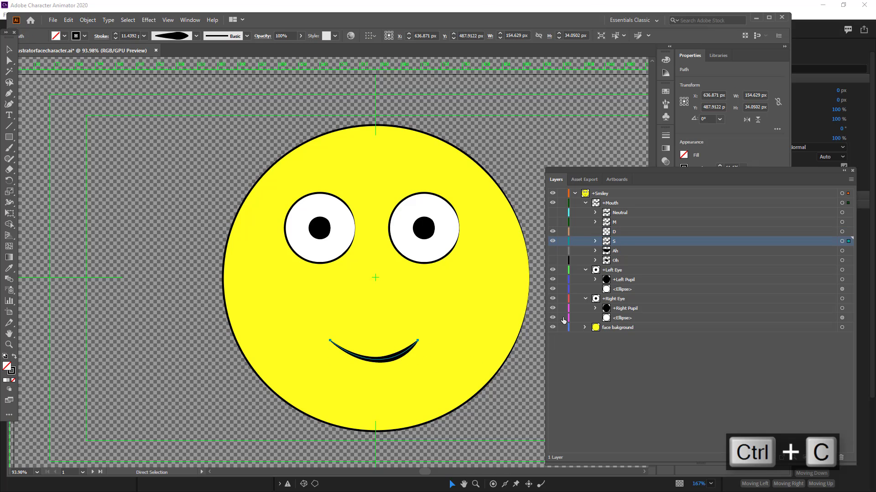
{"action": "key", "text": "ctrl+f"}
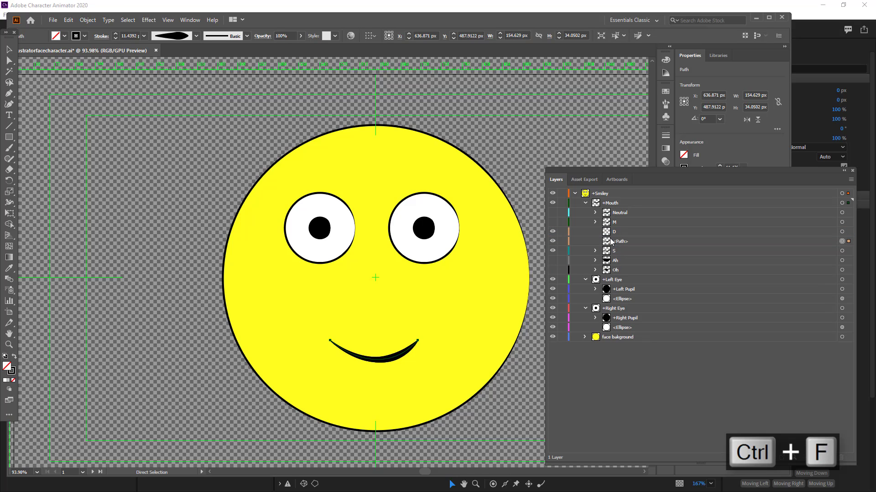
{"action": "key", "text": "ctrl+z"}
Step: With layer S hidden, try pasting the copied mouth path on layer D, both normally and in place, agreeing to show hidden layers
{"action": "left_click", "coordinate": [613, 231]}
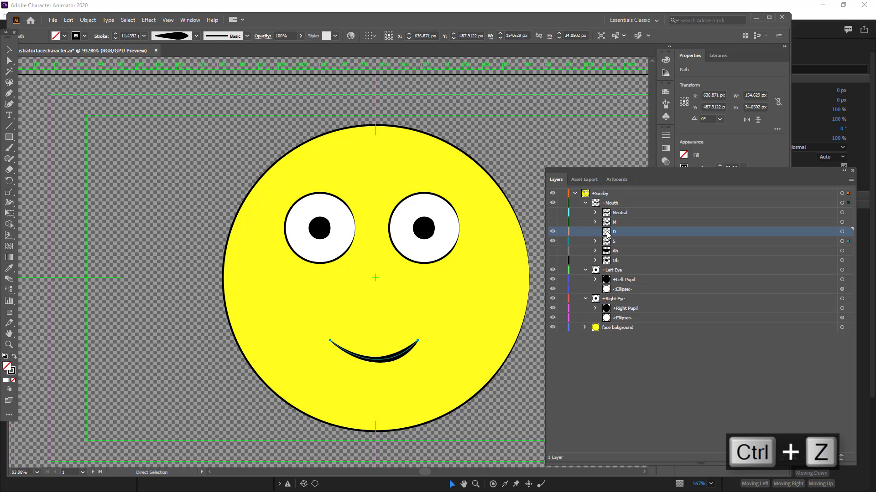
{"action": "left_click", "coordinate": [552, 241]}
{"action": "left_click", "coordinate": [553, 231]}
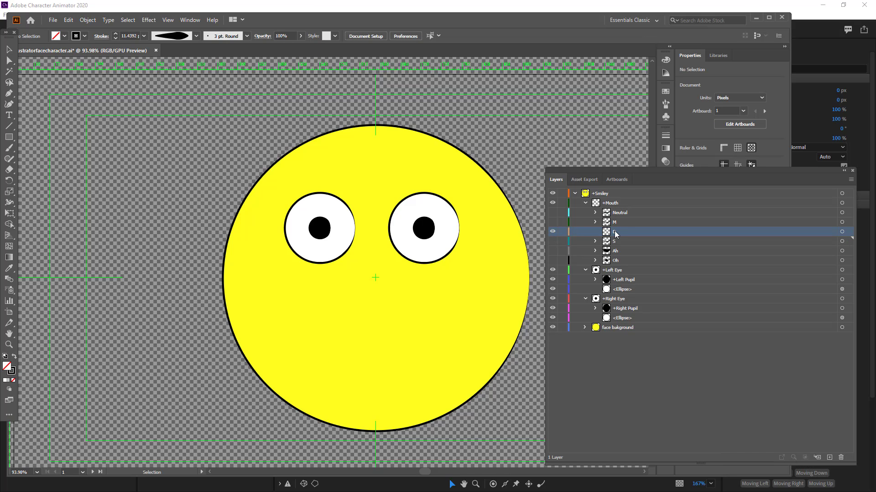
{"action": "key", "text": "ctrl+v"}
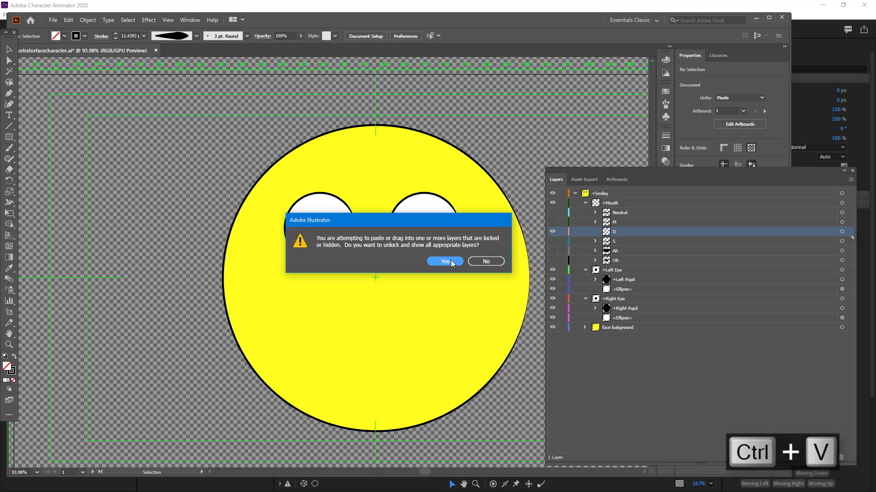
{"action": "left_click", "coordinate": [445, 262]}
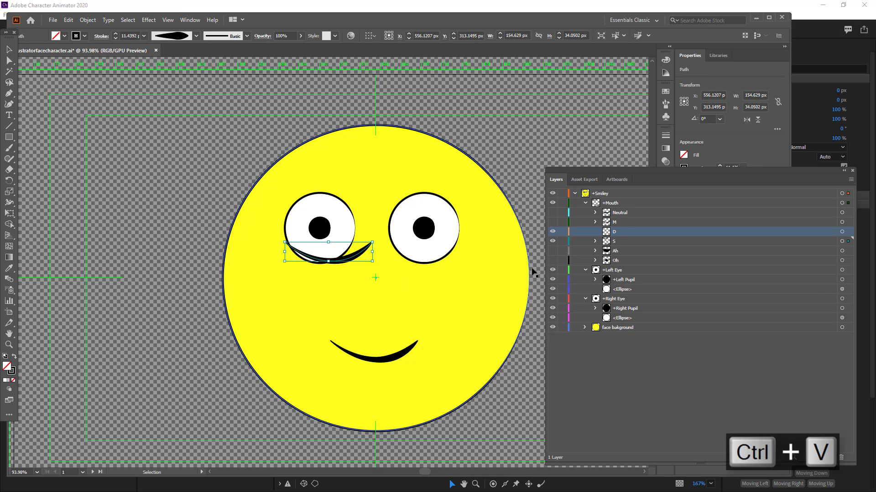
{"action": "key", "text": "ctrl+z"}
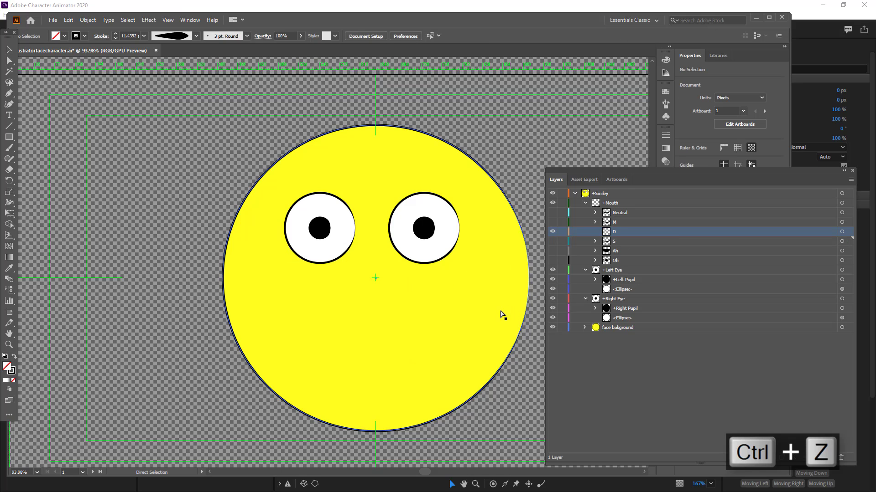
{"action": "key", "text": "ctrl+f"}
{"action": "key", "text": "Return"}
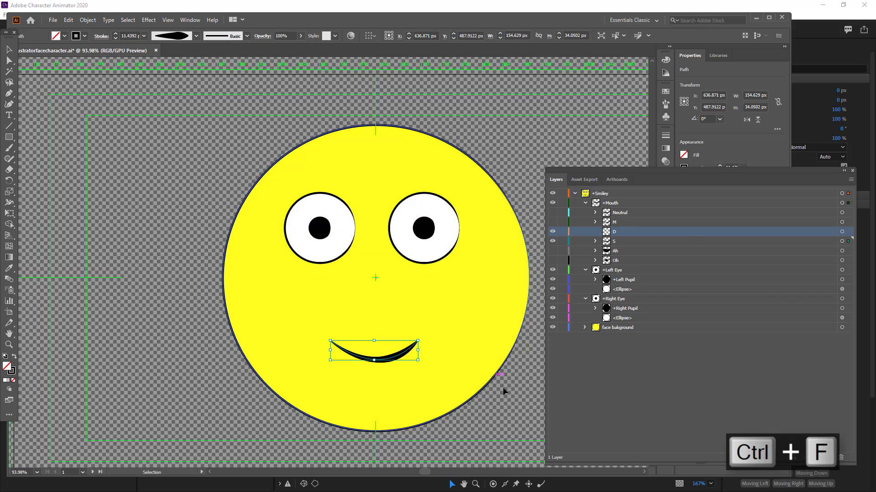
{"action": "left_click", "coordinate": [552, 231]}
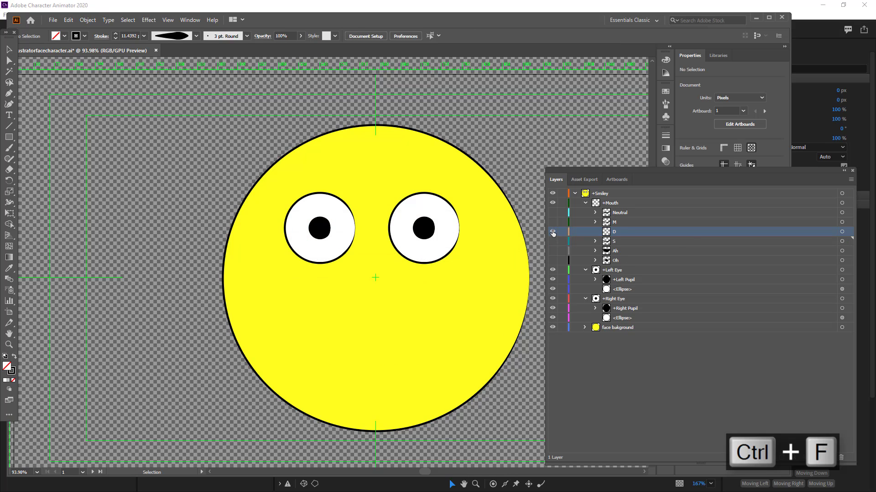
{"action": "left_click", "coordinate": [553, 241]}
{"action": "left_click", "coordinate": [615, 242]}
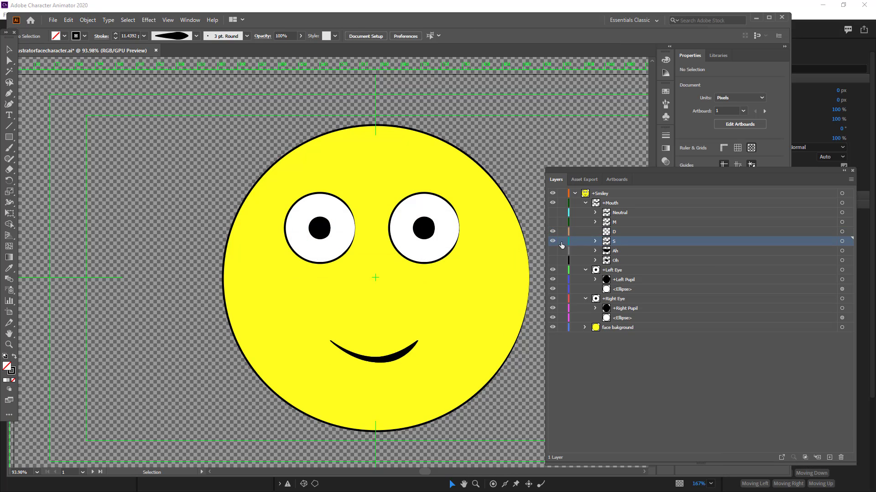
{"action": "left_click", "coordinate": [409, 352]}
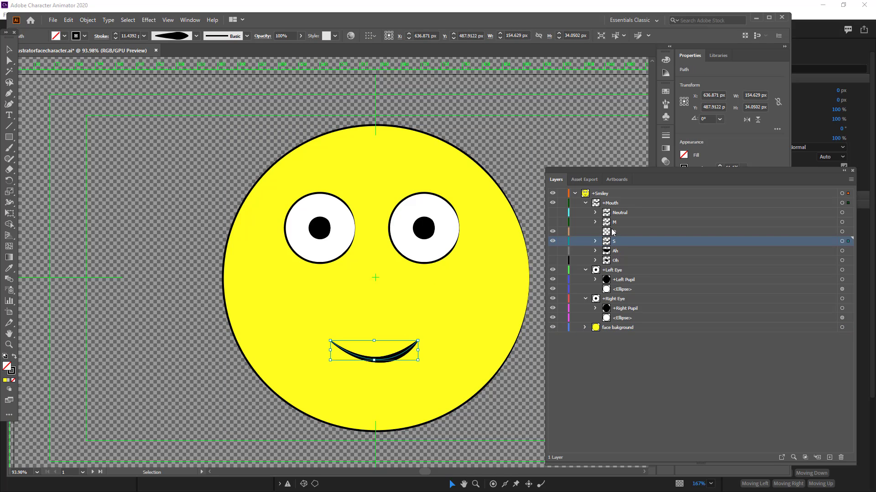
{"action": "left_click", "coordinate": [618, 213]}
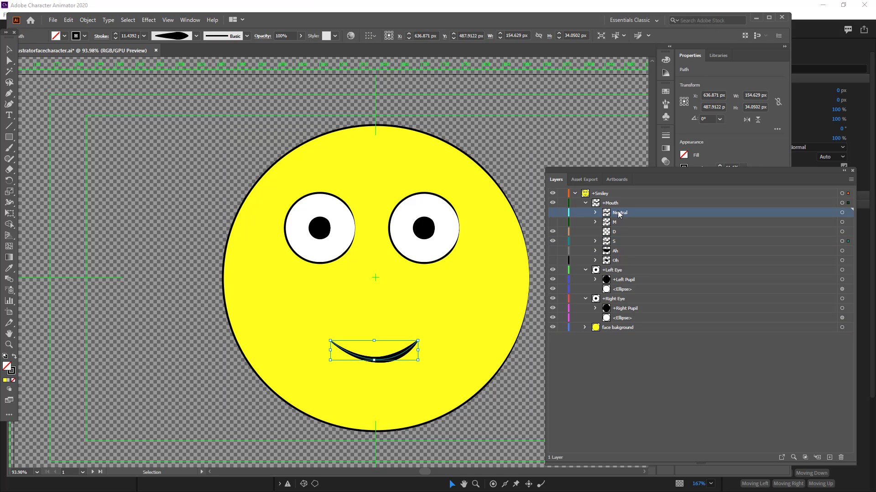
{"action": "left_click", "coordinate": [552, 241]}
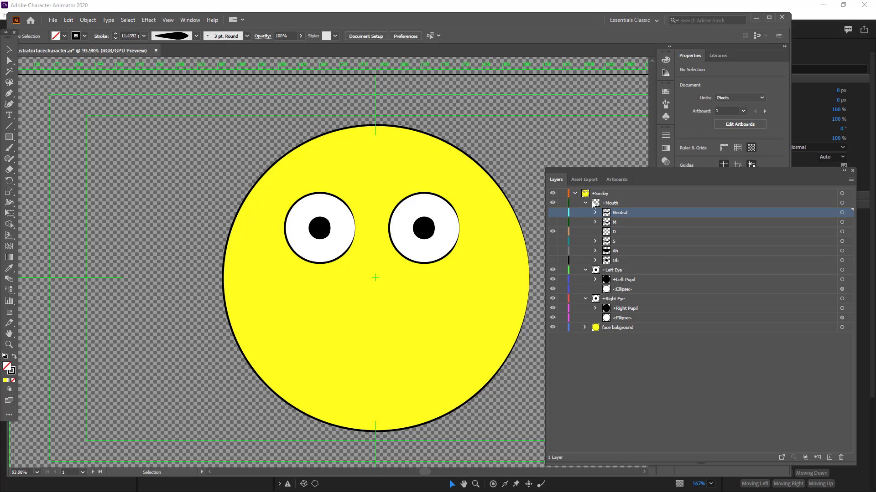
Step: Copy the mouth path from layer Neutral, hide the original path and paste the copy in place on layer D
{"action": "left_click", "coordinate": [595, 212]}
{"action": "left_click", "coordinate": [630, 223]}
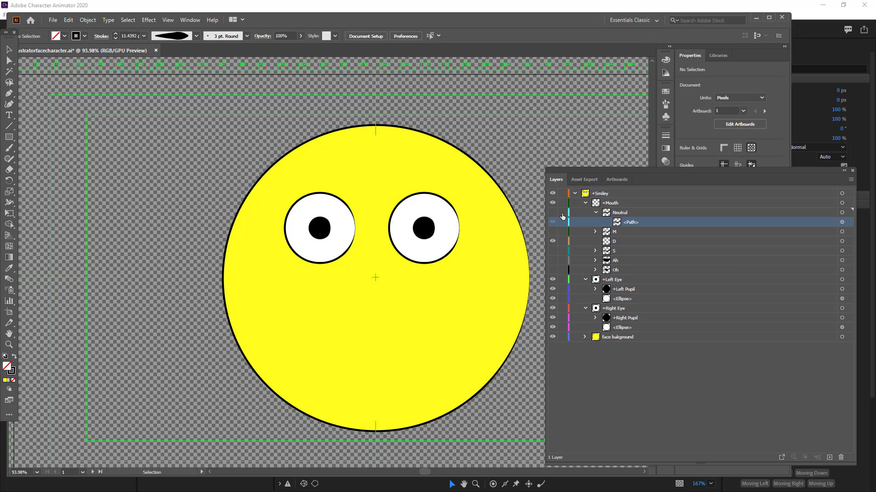
{"action": "left_click", "coordinate": [553, 221]}
{"action": "left_click", "coordinate": [385, 361]}
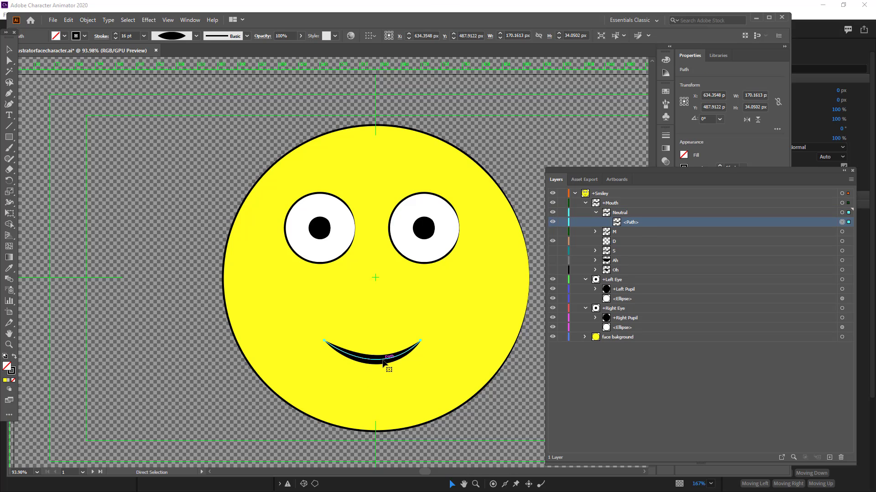
{"action": "key", "text": "ctrl+c"}
{"action": "left_click", "coordinate": [552, 222]}
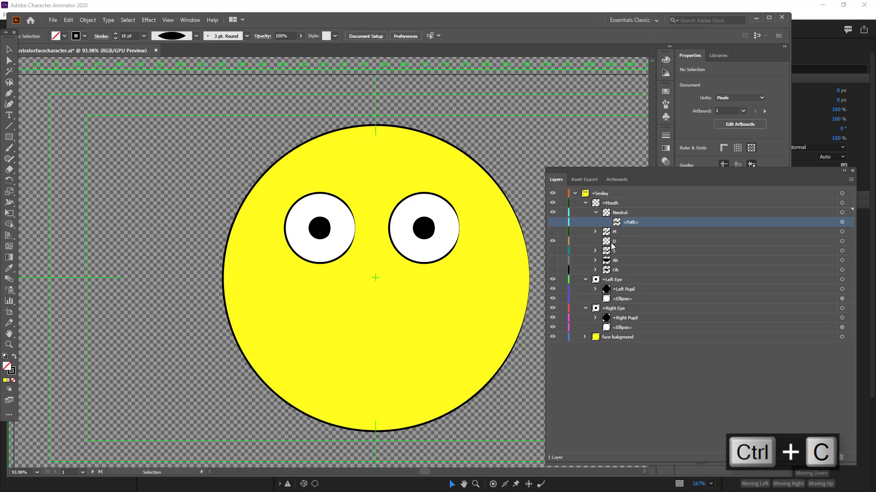
{"action": "left_click", "coordinate": [610, 245]}
{"action": "key", "text": "ctrl+f"}
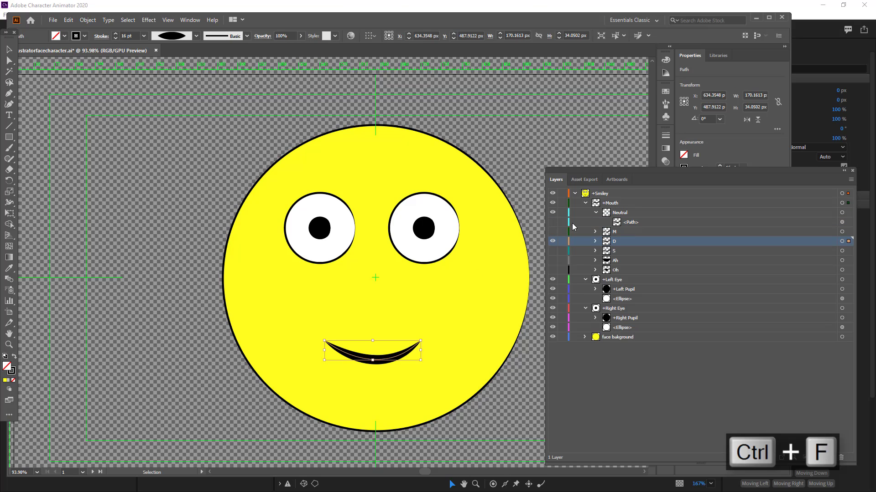
{"action": "left_click", "coordinate": [596, 212]}
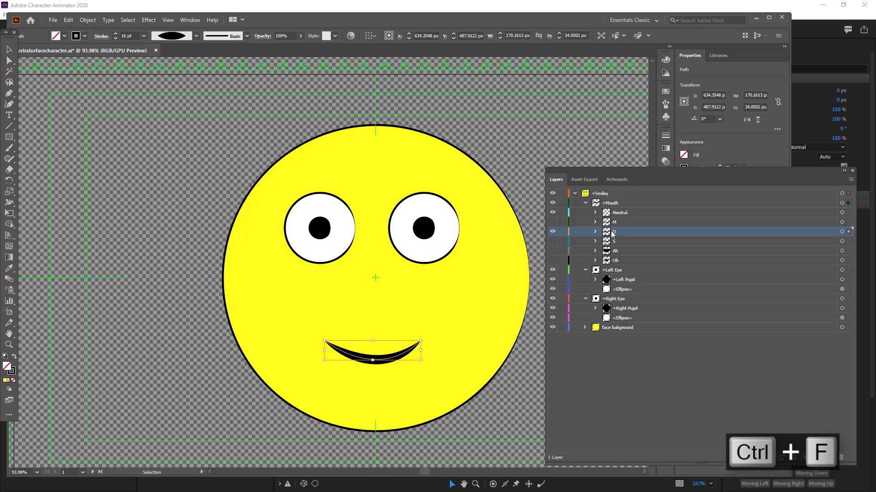
Step: Thicken the stroke of the mouth path on layer D to 21 pt
{"action": "left_click", "coordinate": [195, 36]}
{"action": "left_click", "coordinate": [195, 36]}
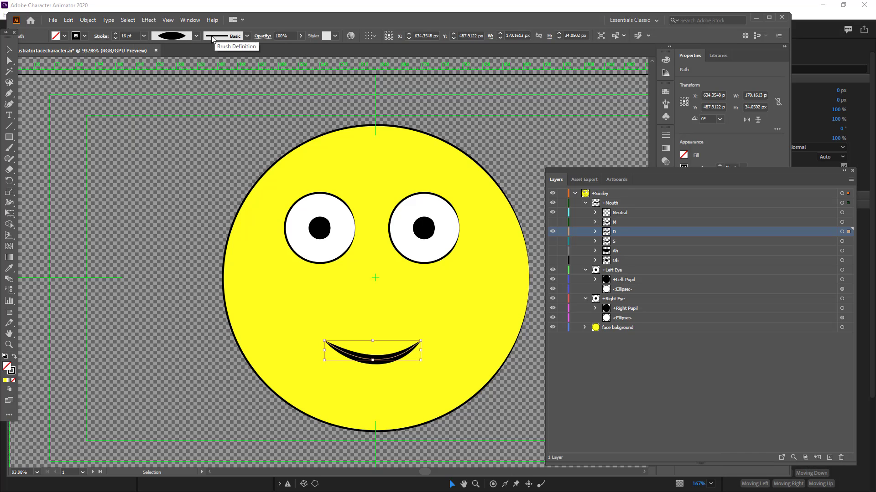
{"action": "left_click", "coordinate": [116, 34]}
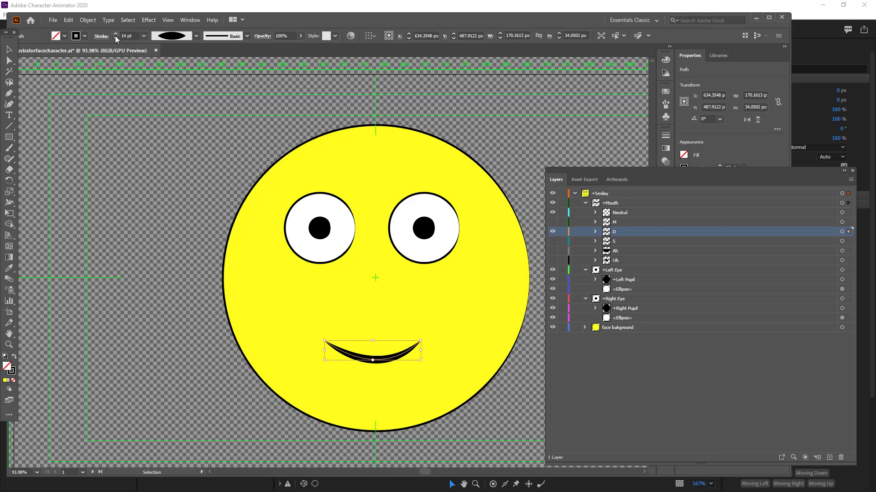
{"action": "left_click", "coordinate": [116, 34]}
{"action": "left_click", "coordinate": [116, 34]}
{"action": "left_click", "coordinate": [116, 34]}
{"action": "left_click", "coordinate": [116, 34]}
{"action": "left_click", "coordinate": [116, 33]}
{"action": "left_click", "coordinate": [116, 34]}
{"action": "left_click", "coordinate": [116, 34]}
{"action": "left_click", "coordinate": [116, 33]}
{"action": "left_click", "coordinate": [116, 34]}
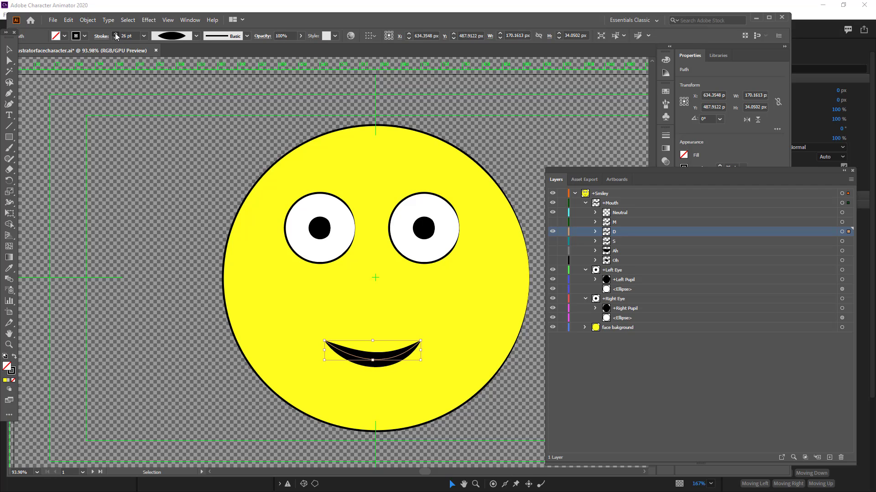
{"action": "left_click", "coordinate": [116, 40]}
{"action": "left_click", "coordinate": [116, 40]}
{"action": "left_click", "coordinate": [116, 39]}
{"action": "left_click", "coordinate": [116, 39]}
{"action": "left_click", "coordinate": [116, 39]}
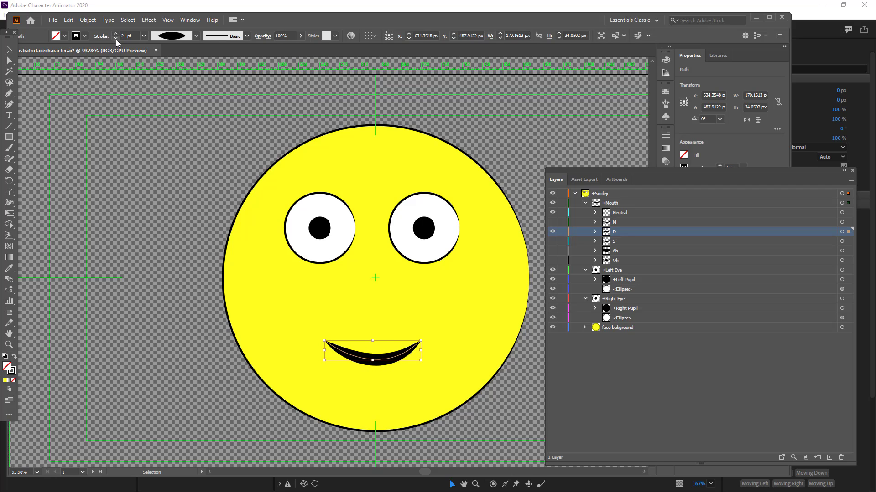
Step: Give layer D's mouth path the asymmetric, lopsided lens-shaped width profile and set its stroke to 20 pt
{"action": "left_click", "coordinate": [196, 36]}
{"action": "left_click", "coordinate": [172, 93]}
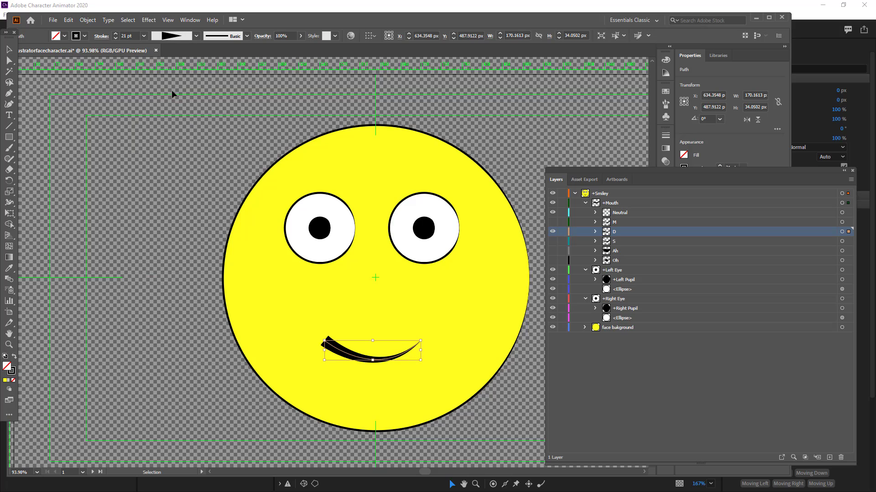
{"action": "left_click", "coordinate": [196, 36]}
{"action": "left_click", "coordinate": [191, 118]}
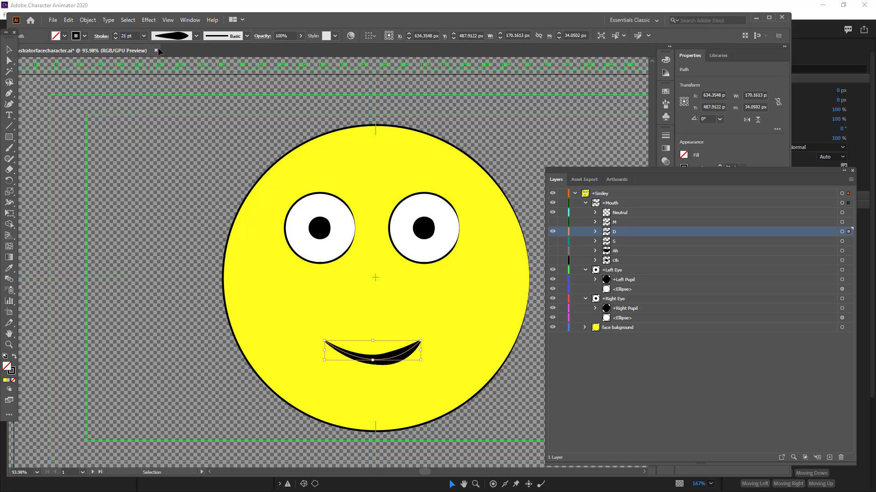
{"action": "left_click", "coordinate": [116, 39]}
Step: Check the mouth shape tags in Character Animator, and add a layer named Ee above D in Illustrator's Mouth group
{"action": "left_click", "coordinate": [803, 14]}
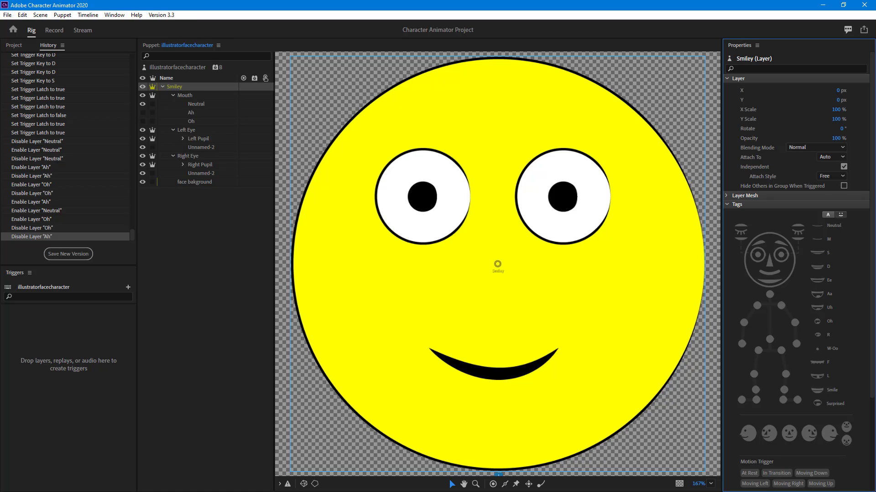
{"action": "key", "text": "alt+Tab"}
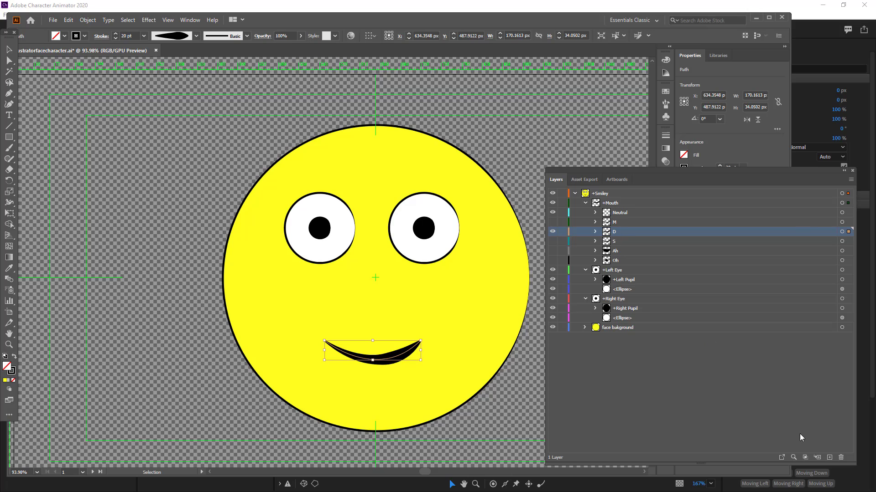
{"action": "left_click", "coordinate": [830, 459]}
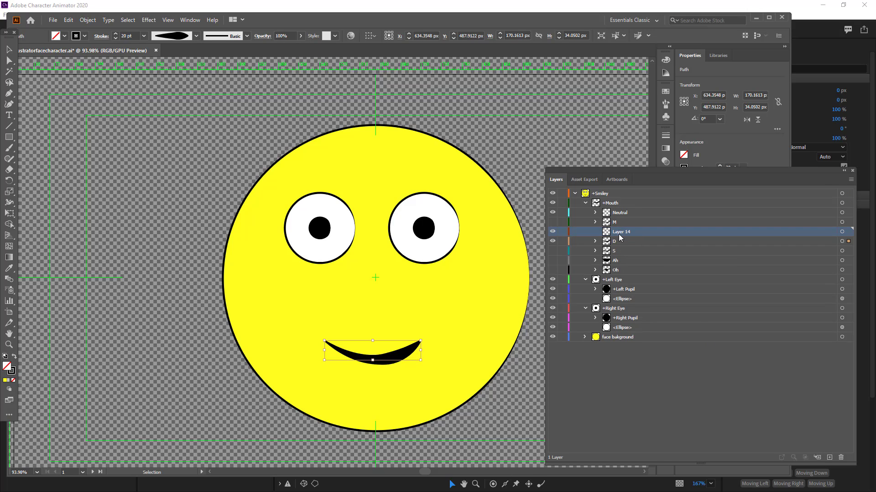
{"action": "double_click", "coordinate": [618, 232]}
{"action": "type", "text": "Ee"}
{"action": "key", "text": "Return"}
Step: With layer D hidden, paste the copied neutral mouth path in place on layer Ee and thicken its stroke to 34 pt
{"action": "left_click", "coordinate": [552, 242]}
{"action": "key", "text": "ctrl+f"}
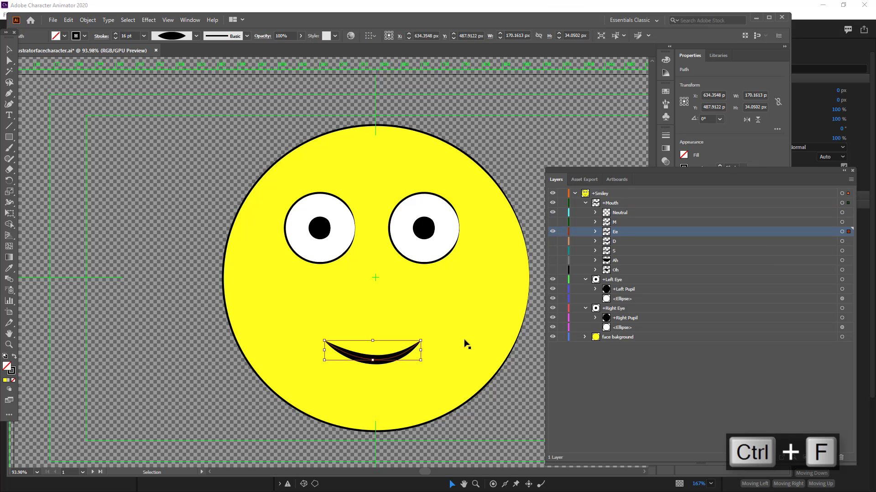
{"action": "left_click", "coordinate": [116, 33]}
{"action": "left_click", "coordinate": [116, 33]}
{"action": "left_click", "coordinate": [116, 33]}
{"action": "left_click", "coordinate": [115, 33]}
{"action": "left_click", "coordinate": [116, 33]}
{"action": "left_click", "coordinate": [116, 34]}
{"action": "left_click", "coordinate": [116, 33]}
{"action": "left_click", "coordinate": [116, 34]}
{"action": "left_click", "coordinate": [115, 34]}
{"action": "left_click", "coordinate": [116, 33]}
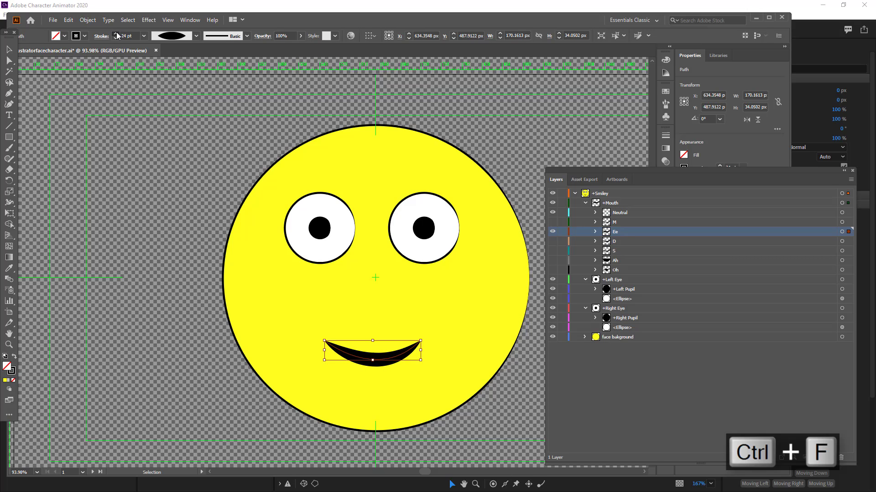
{"action": "left_click", "coordinate": [116, 33]}
{"action": "left_click", "coordinate": [116, 34]}
{"action": "left_click", "coordinate": [115, 34]}
{"action": "left_click", "coordinate": [116, 34]}
{"action": "left_click", "coordinate": [116, 34]}
{"action": "left_click", "coordinate": [117, 34]}
{"action": "left_click", "coordinate": [116, 33]}
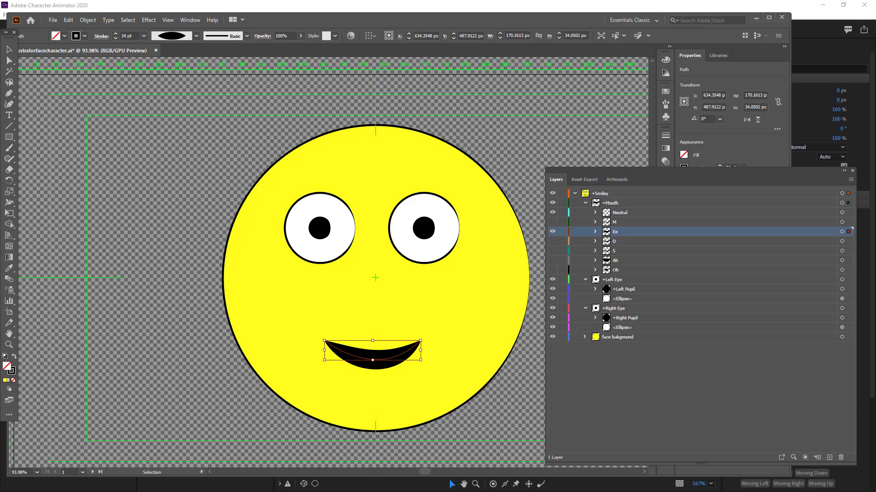
Step: Check the mouth shape tags in Character Animator, and with layer Ee hidden, add a new layer above Ah in Illustrator
{"action": "left_click", "coordinate": [771, 3]}
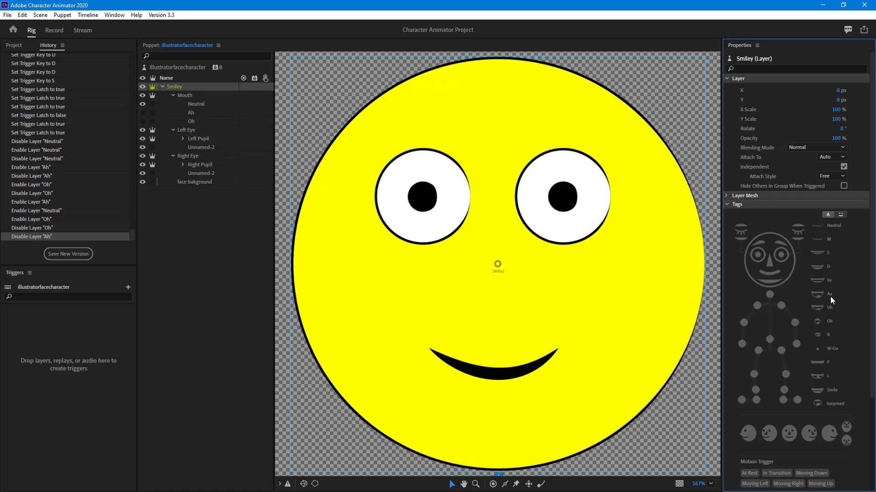
{"action": "key", "text": "alt+Tab"}
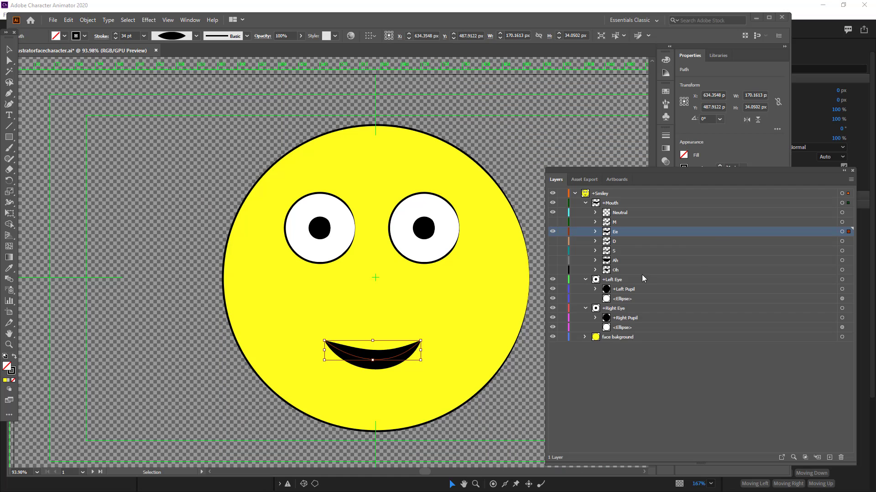
{"action": "left_click", "coordinate": [616, 264]}
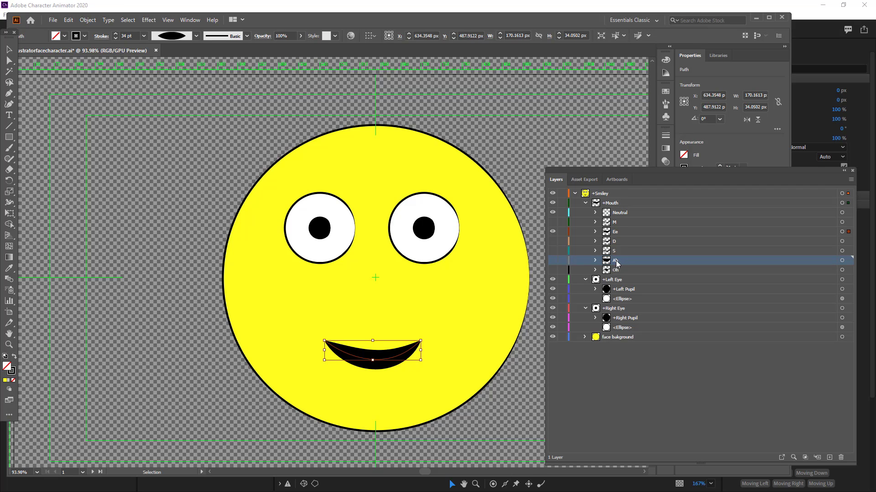
{"action": "left_click", "coordinate": [553, 232]}
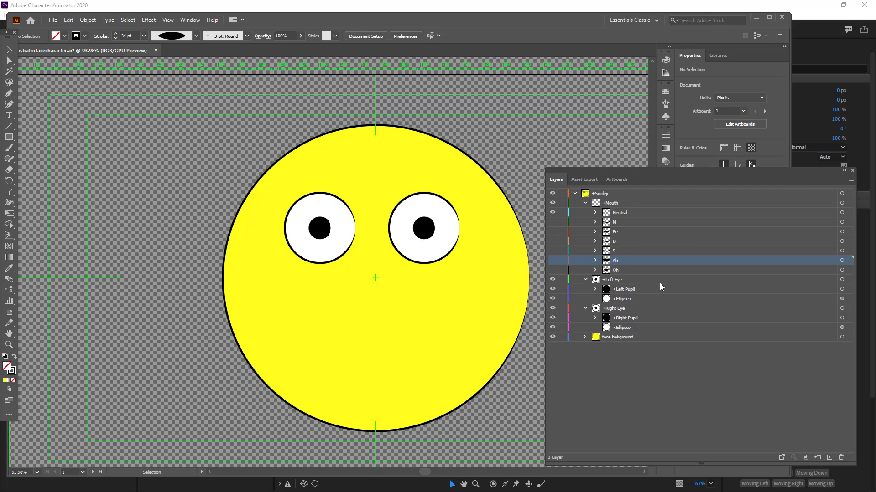
{"action": "left_click", "coordinate": [830, 458]}
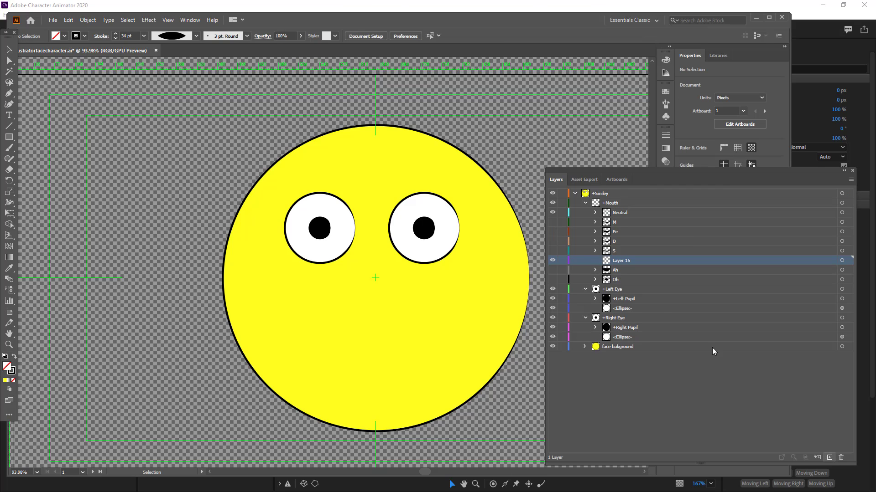
Step: Show layer Ah, copy its mouth path and paste the copy in place above Ah in the Mouth group
{"action": "left_click", "coordinate": [552, 270]}
{"action": "key", "text": "a"}
{"action": "left_click", "coordinate": [419, 351]}
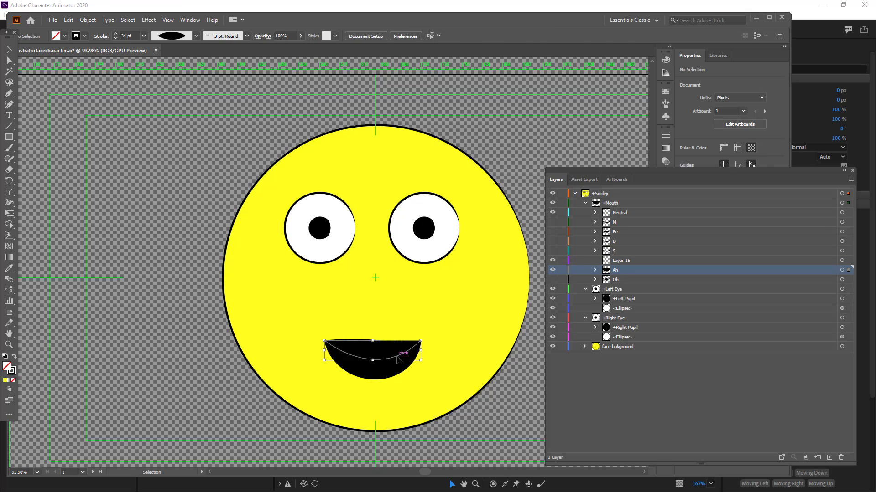
{"action": "key", "text": "ctrl+c"}
{"action": "left_click", "coordinate": [619, 261]}
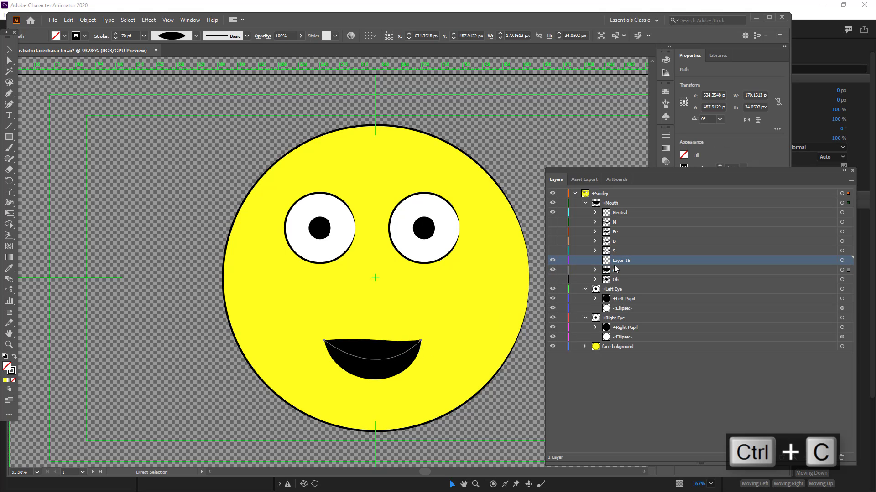
{"action": "key", "text": "ctrl+f"}
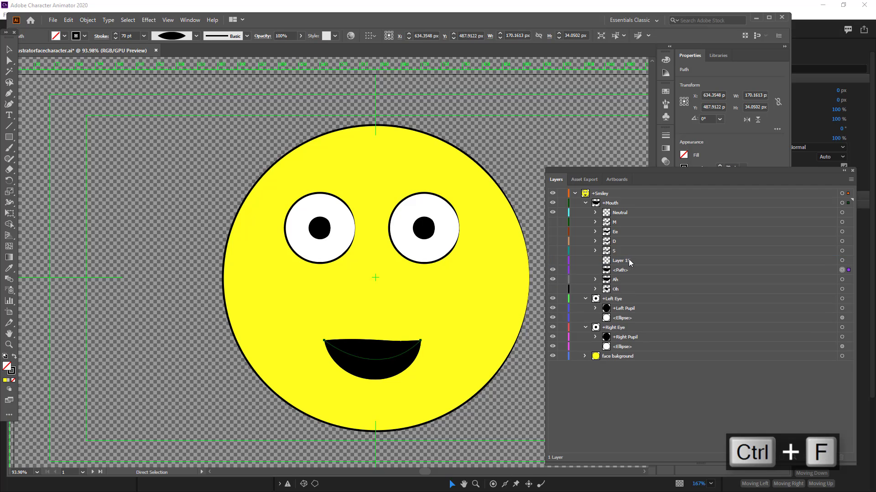
Step: Delete the empty new layer above the pasted mouth path and rename that path Aa
{"action": "left_click", "coordinate": [628, 260]}
{"action": "left_click", "coordinate": [840, 457]}
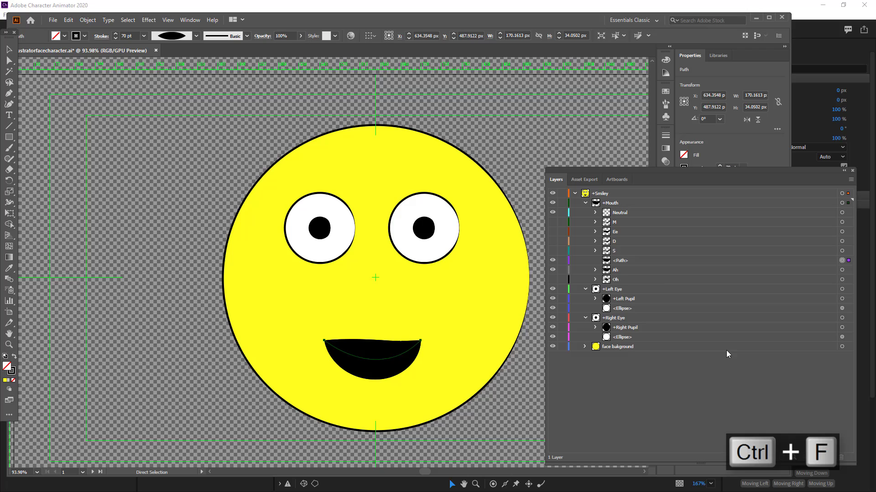
{"action": "double_click", "coordinate": [621, 261]}
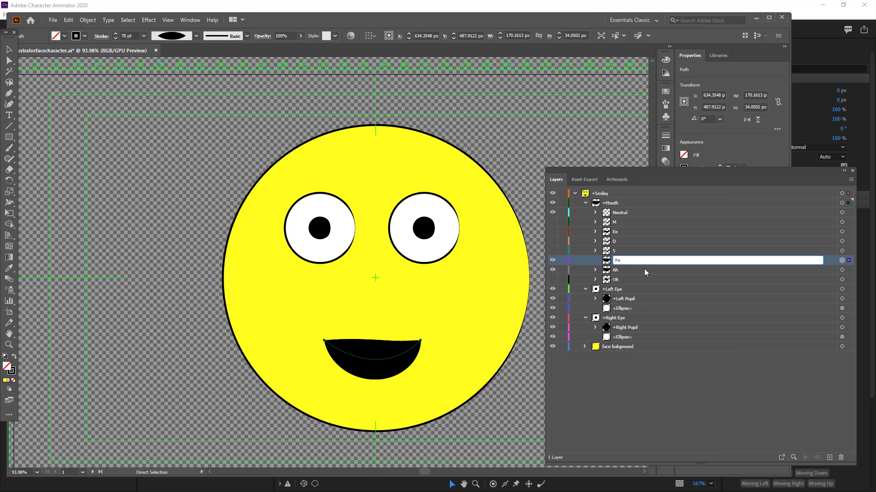
{"action": "key", "text": "Return"}
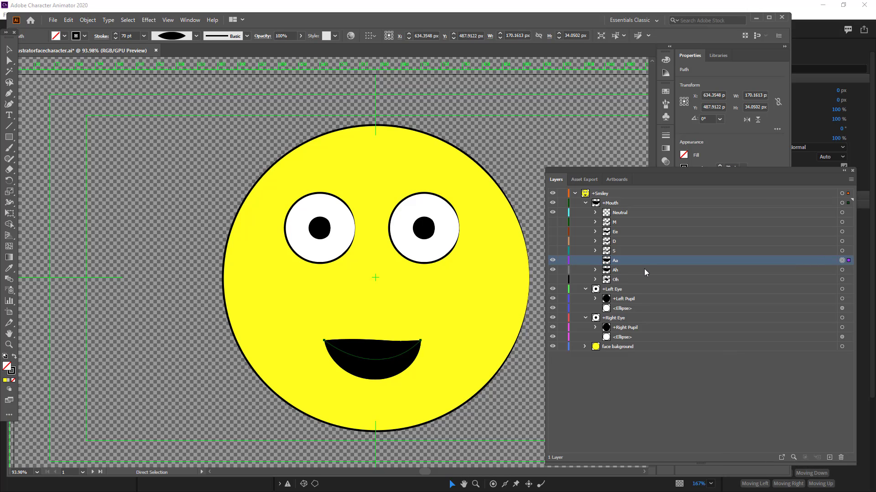
Step: Hide layer Ah and thicken the stroke of the Aa mouth path to 86 pt
{"action": "left_click", "coordinate": [552, 270]}
{"action": "key", "text": "v"}
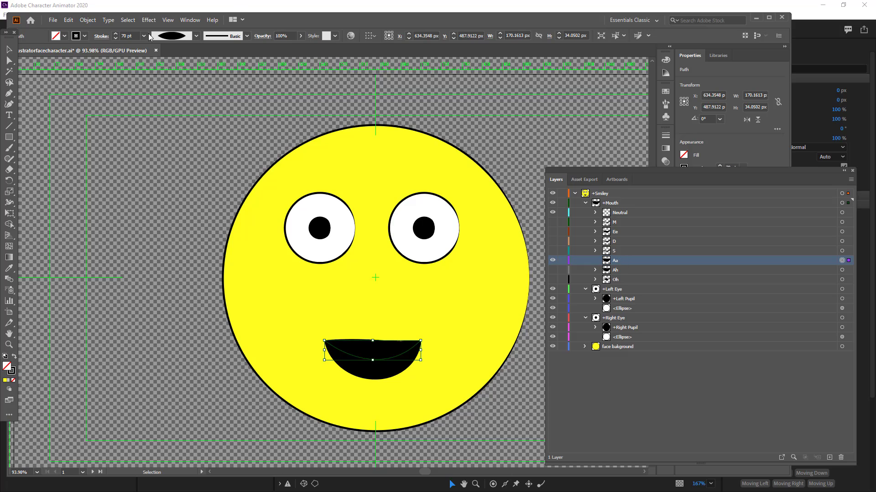
{"action": "left_click", "coordinate": [115, 33]}
{"action": "left_click", "coordinate": [116, 34]}
{"action": "left_click", "coordinate": [116, 34]}
{"action": "left_click", "coordinate": [116, 34]}
{"action": "left_click", "coordinate": [116, 34]}
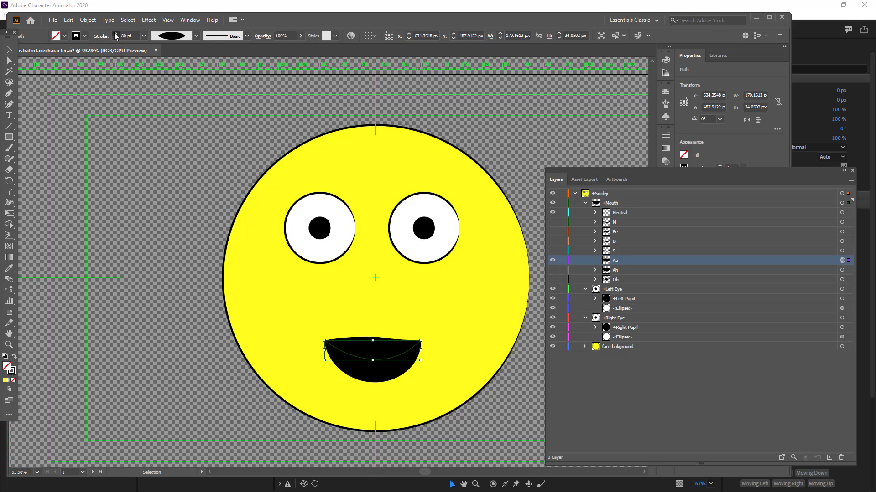
{"action": "left_click", "coordinate": [115, 34]}
{"action": "left_click", "coordinate": [115, 34]}
{"action": "left_click", "coordinate": [116, 34]}
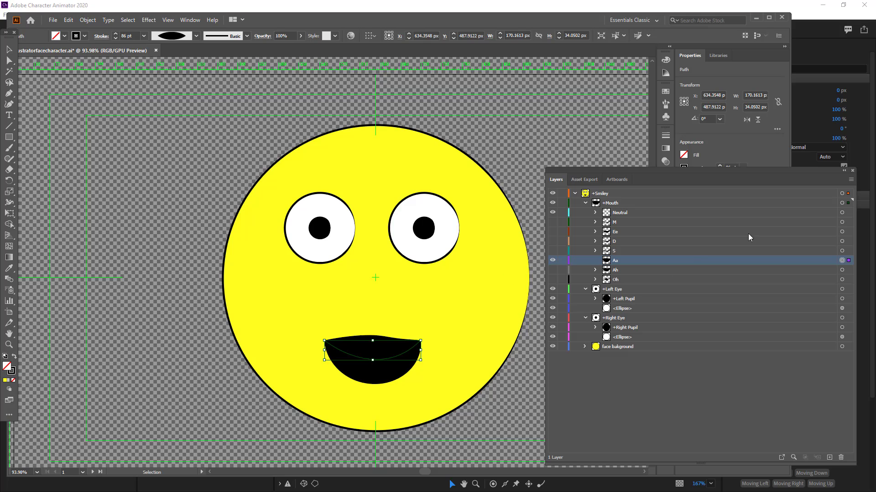
Step: Hide the Aa mouth path, check the mouth shape tags in Character Animator and return to Illustrator
{"action": "left_click", "coordinate": [552, 260]}
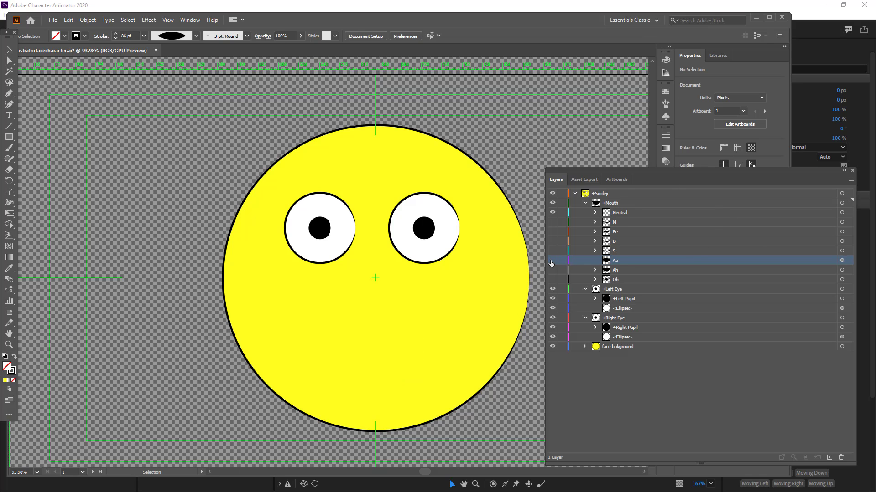
{"action": "left_click", "coordinate": [801, 15]}
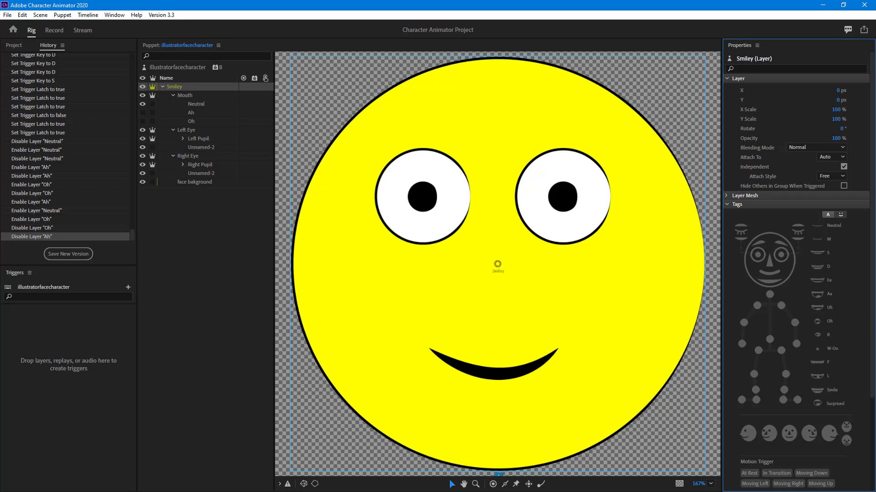
{"action": "key", "text": "alt+Tab"}
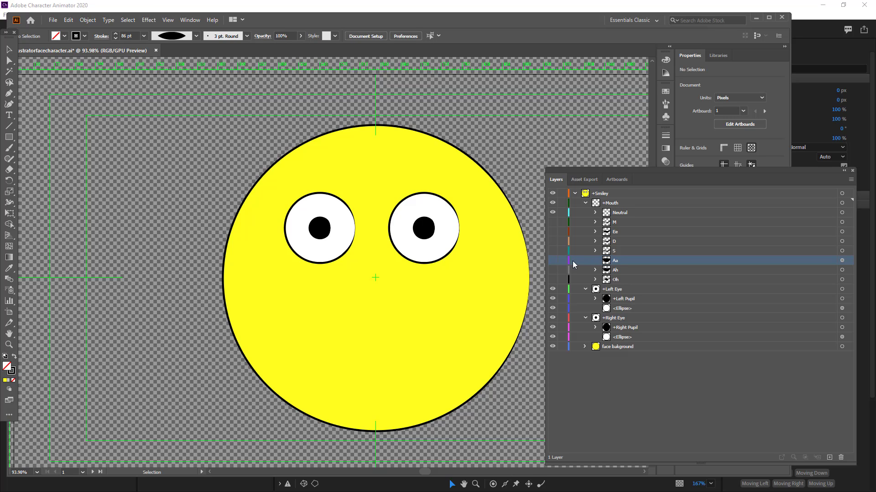
{"action": "left_click", "coordinate": [552, 262]}
{"action": "left_click", "coordinate": [552, 262]}
{"action": "key", "text": "ctrl+v"}
{"action": "key", "text": "ctrl+z"}
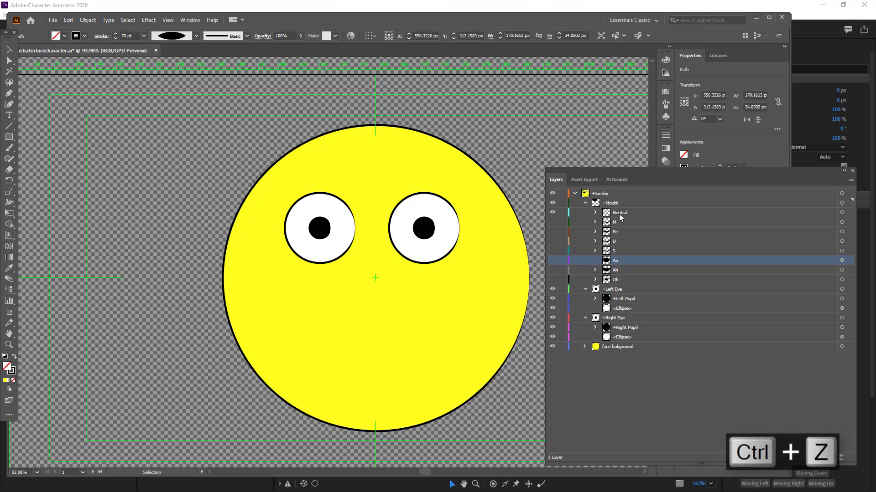
Step: Add a new layer in the Mouth group directly above Aa and show the Aa mouth path
{"action": "left_click", "coordinate": [829, 458]}
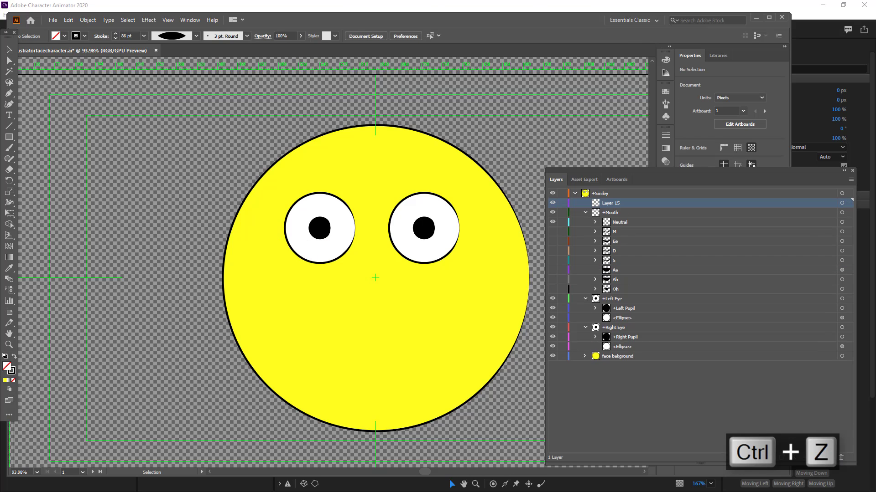
{"action": "left_click_drag", "start_coordinate": [611, 204], "coordinate": [618, 265]}
{"action": "left_click", "coordinate": [617, 271]}
{"action": "left_click", "coordinate": [552, 270]}
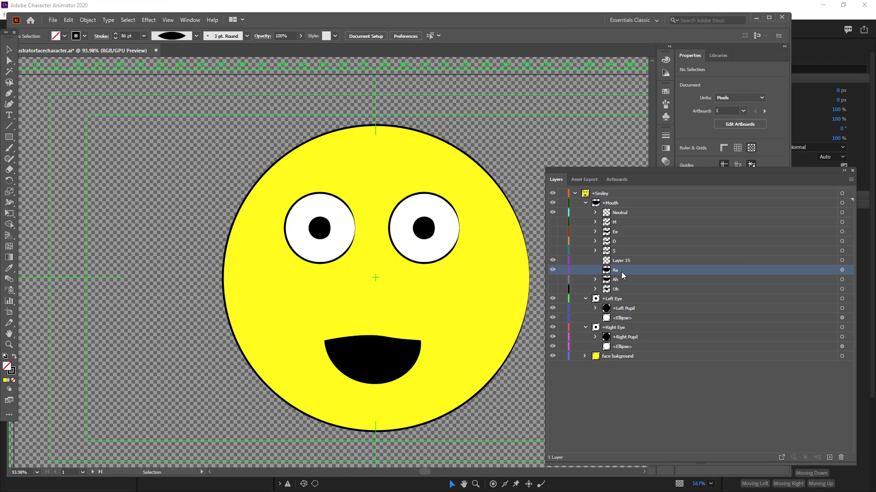
Step: Transfer the Aa mouth path into the new layer by copying it, deleting the original and pasting it in place
{"action": "left_click", "coordinate": [392, 352]}
{"action": "key", "text": "ctrl+c"}
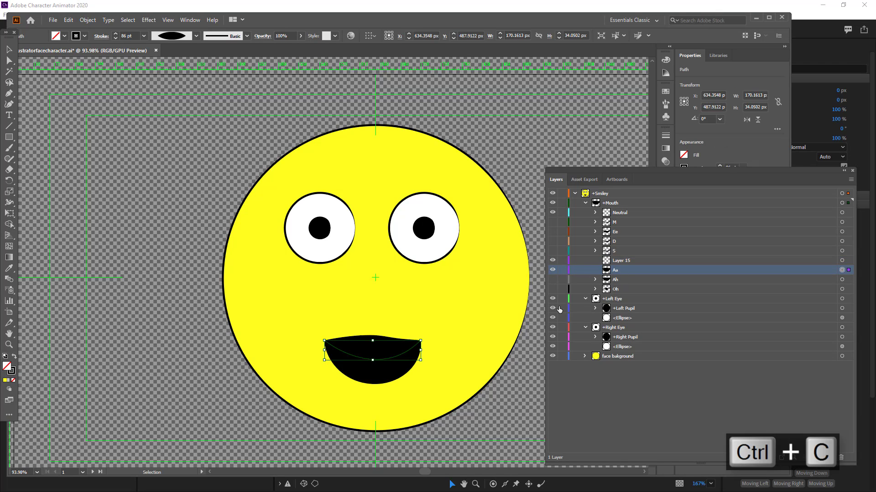
{"action": "left_click", "coordinate": [628, 259]}
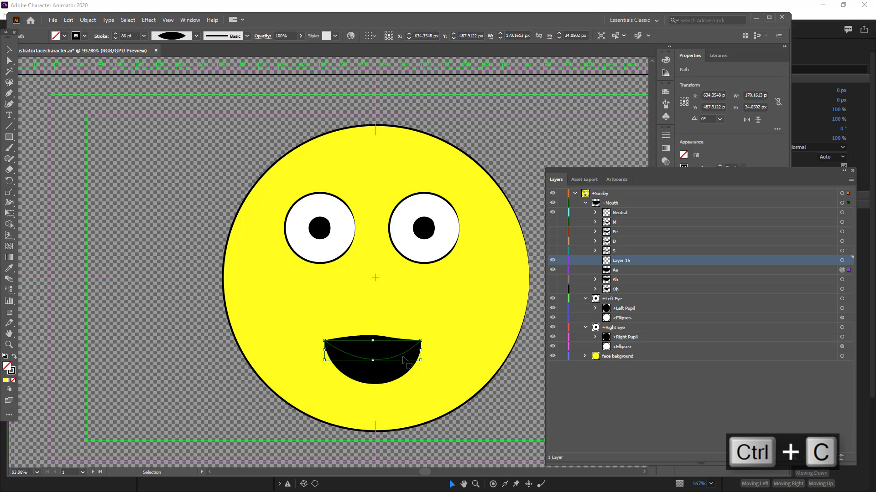
{"action": "key", "text": "Delete"}
{"action": "key", "text": "a"}
{"action": "key", "text": "ctrl+v"}
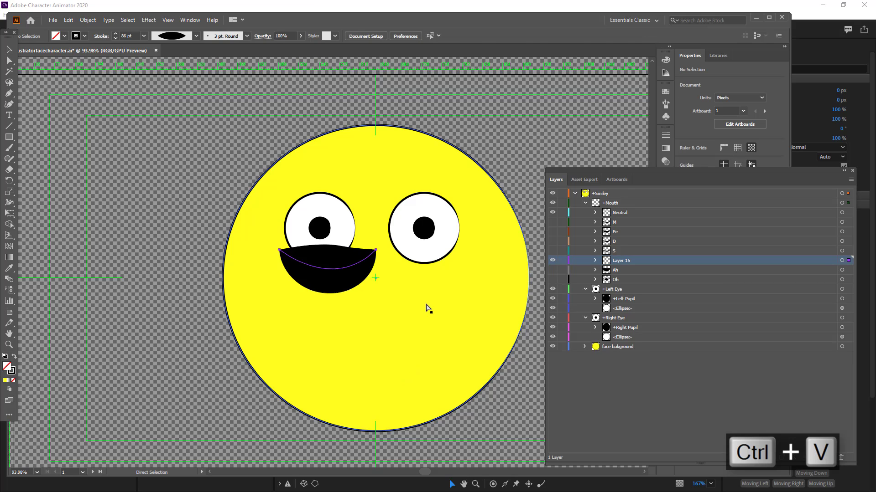
{"action": "key", "text": "ctrl+z"}
{"action": "key", "text": "ctrl+f"}
{"action": "key", "text": "v"}
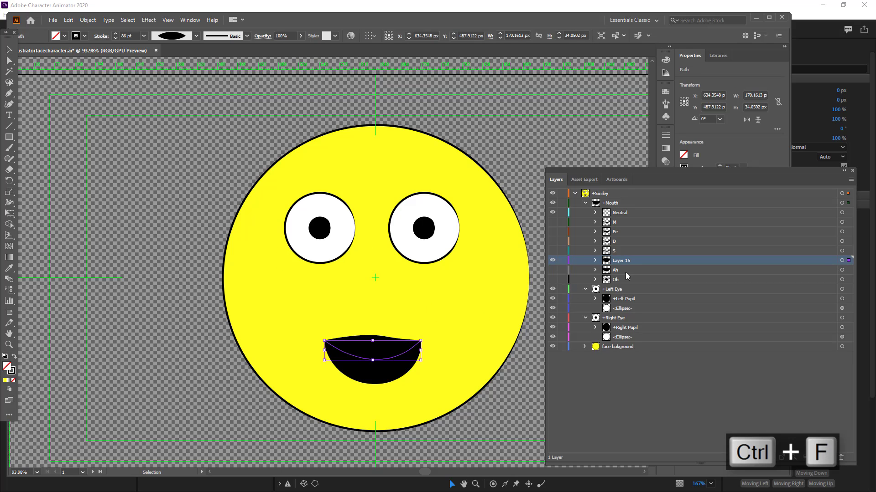
Step: Rename the new layer holding the open mouth path as Uh
{"action": "double_click", "coordinate": [623, 261]}
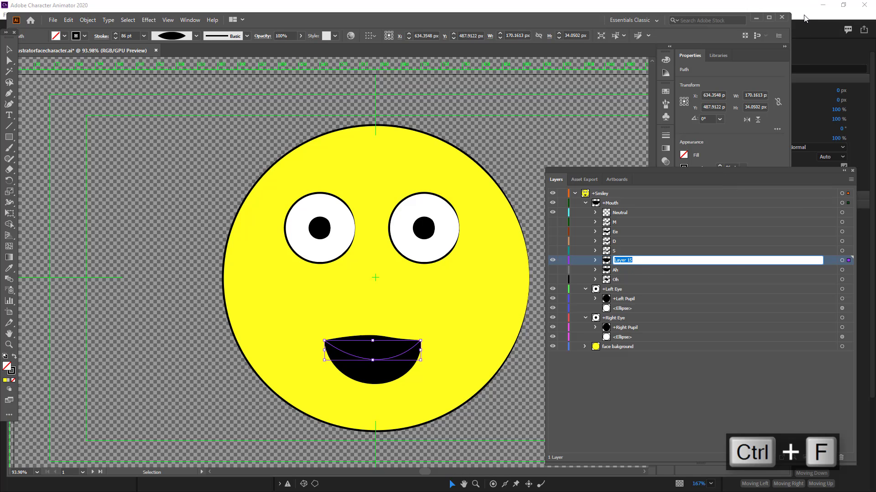
{"action": "type", "text": "Uh"}
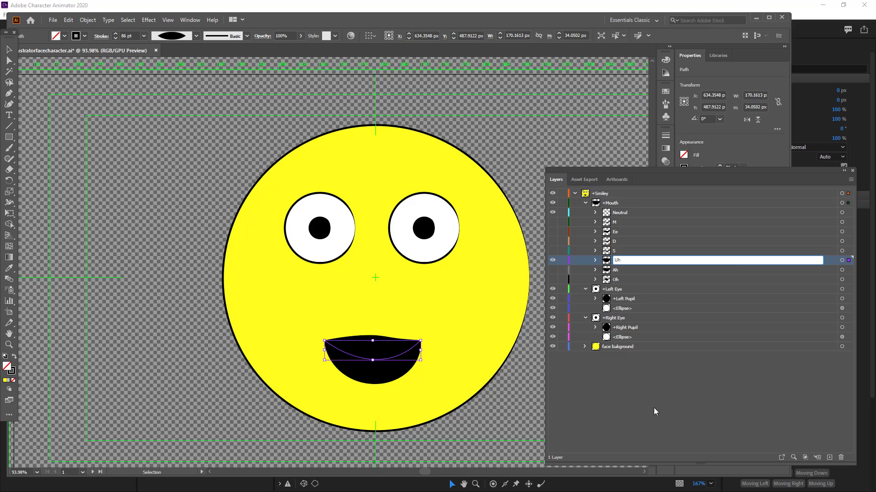
{"action": "left_click", "coordinate": [654, 409]}
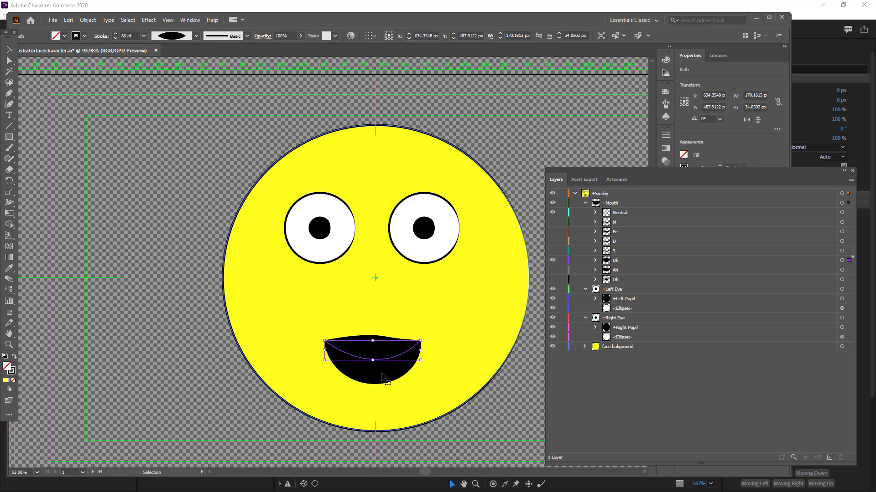
{"action": "left_click", "coordinate": [9, 63]}
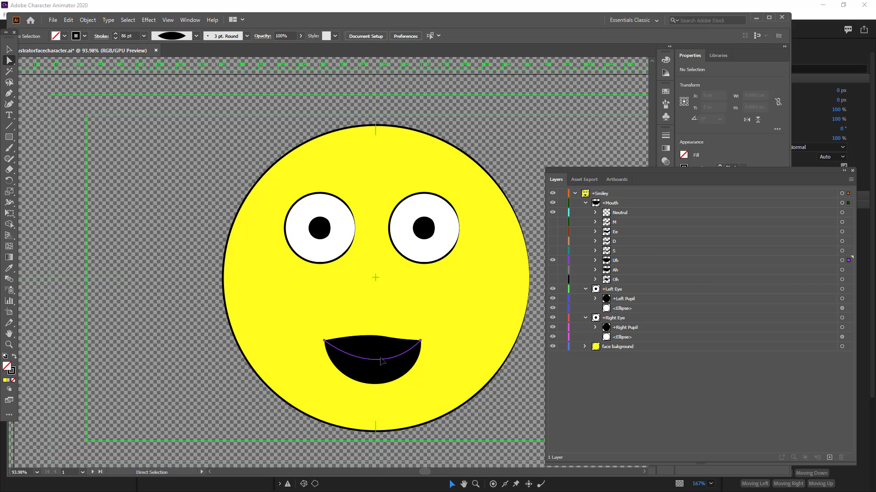
{"action": "left_click_drag", "start_coordinate": [424, 343], "coordinate": [427, 346]}
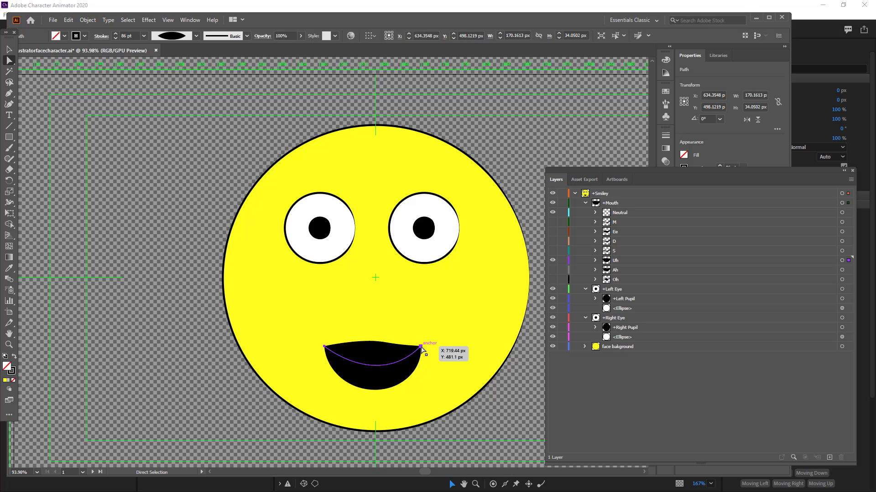
{"action": "key", "text": "ctrl+z"}
Step: Flatten the Uh mouth path to about 13 px high and flip its curve so it arches upward
{"action": "left_click", "coordinate": [9, 49]}
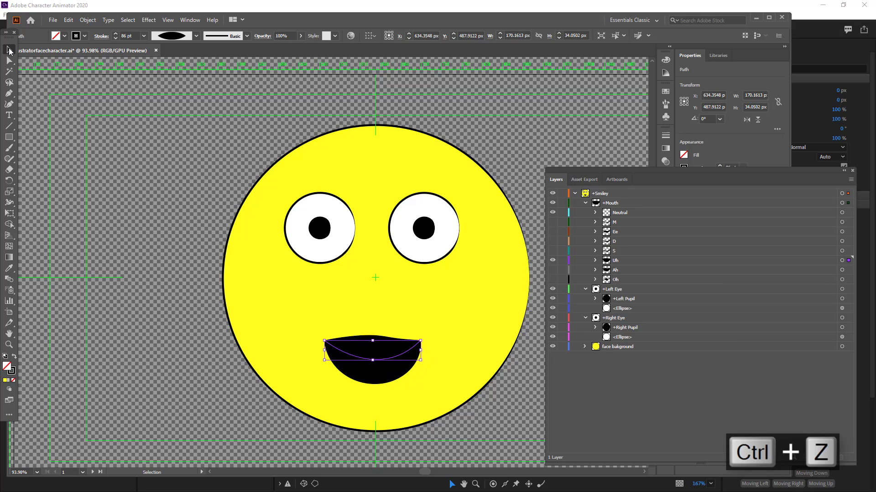
{"action": "left_click_drag", "start_coordinate": [373, 361], "coordinate": [374, 352]}
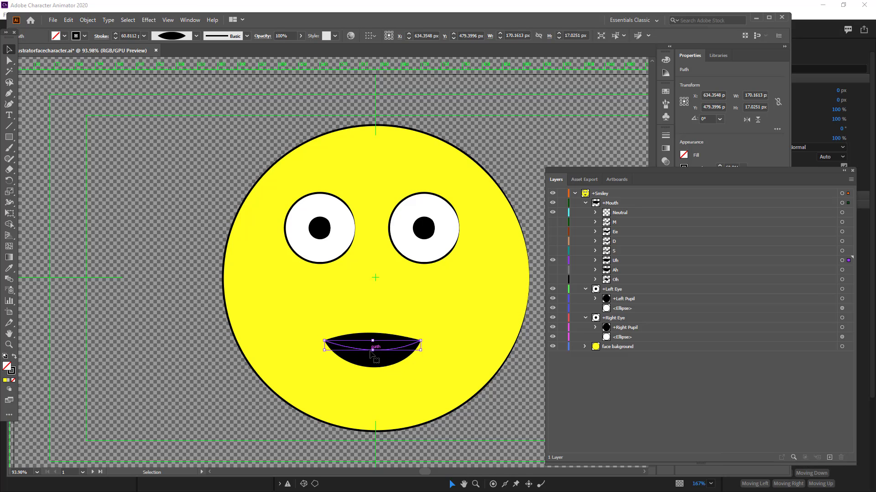
{"action": "mouse_move", "coordinate": [373, 350]}
{"action": "left_mouse_down"}
{"action": "mouse_move", "coordinate": [374, 331]}
{"action": "mouse_move", "coordinate": [389, 351]}
{"action": "mouse_move", "coordinate": [368, 355]}
{"action": "mouse_move", "coordinate": [373, 363]}
{"action": "mouse_move", "coordinate": [373, 355]}
{"action": "left_mouse_up"}
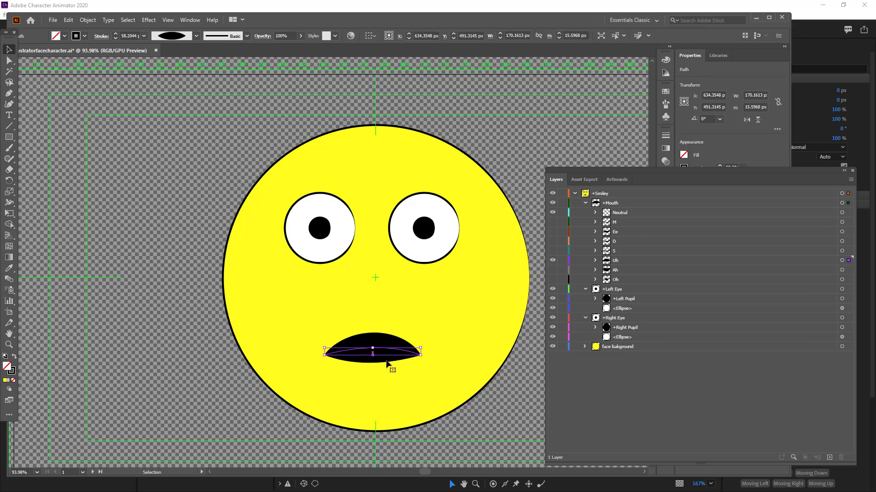
Step: Check the mouth shape tags in Character Animator, and in Illustrator hide layer Uh and show layer Oh
{"action": "left_click", "coordinate": [624, 261]}
{"action": "left_click", "coordinate": [802, 3]}
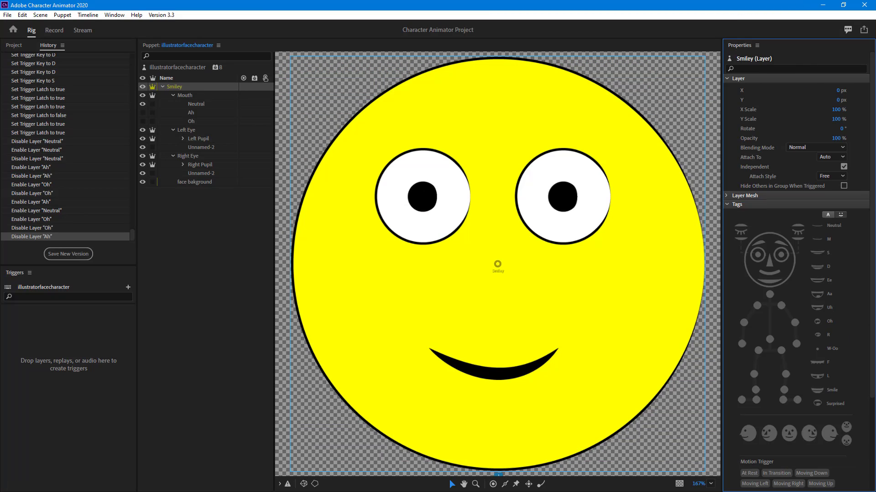
{"action": "key", "text": "alt+Tab"}
{"action": "left_click", "coordinate": [619, 280]}
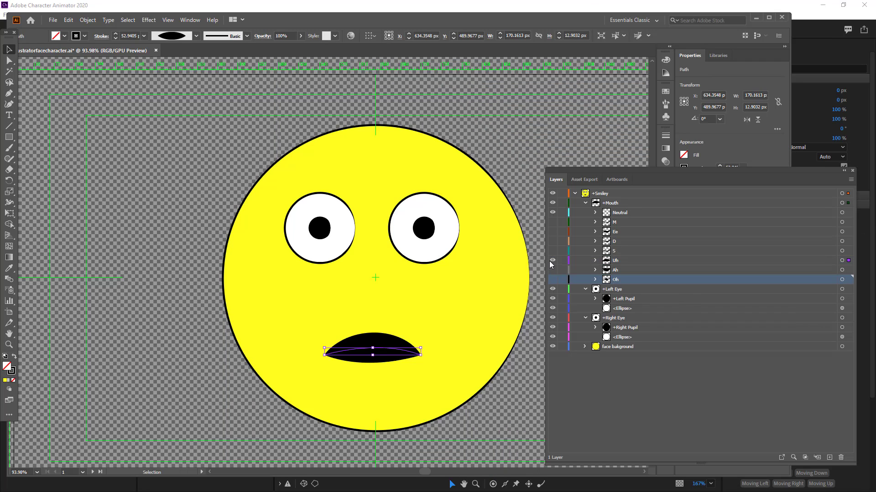
{"action": "left_click", "coordinate": [552, 260]}
{"action": "left_click", "coordinate": [552, 279]}
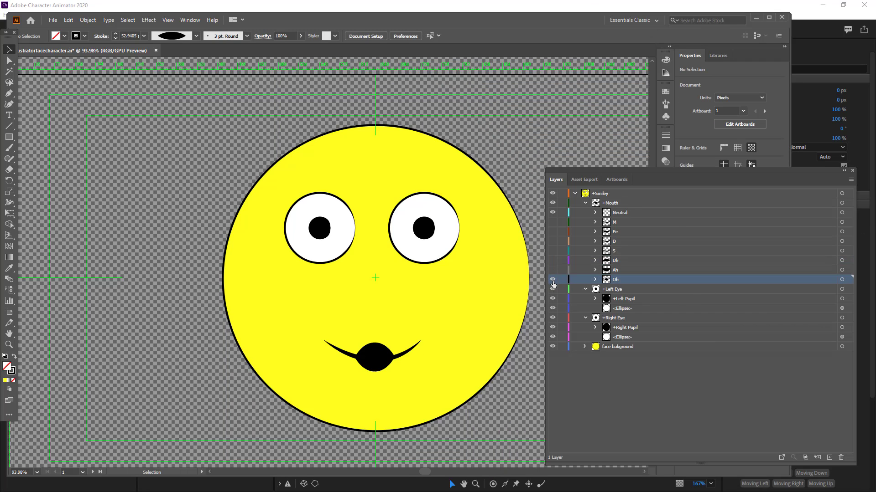
Step: Widen the thick centre line of the Oh mouth to about 110 px and nudge it to the middle of the smile
{"action": "left_click", "coordinate": [394, 359]}
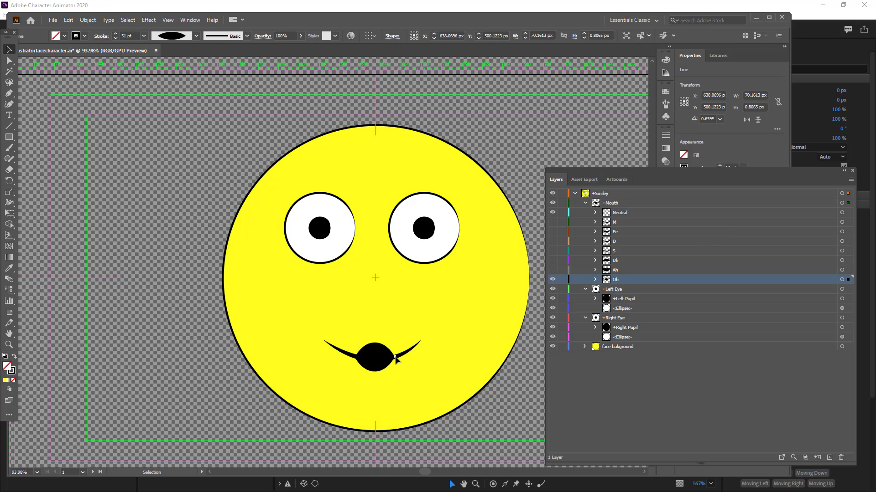
{"action": "left_click_drag", "start_coordinate": [395, 357], "coordinate": [373, 351]}
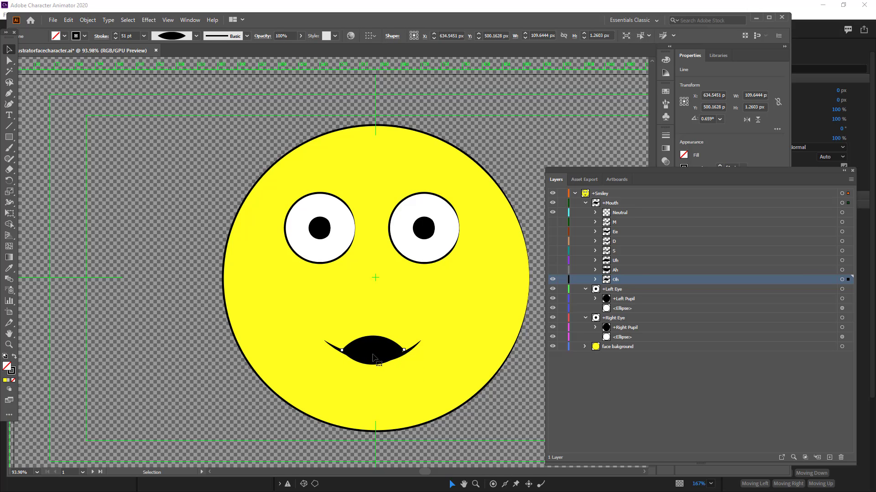
{"action": "key", "text": "Down"}
{"action": "key", "text": "Down"}
{"action": "key", "text": "Down"}
{"action": "key", "text": "Right"}
{"action": "key", "text": "Right"}
{"action": "key", "text": "Down"}
{"action": "key", "text": "Down"}
{"action": "key", "text": "Right"}
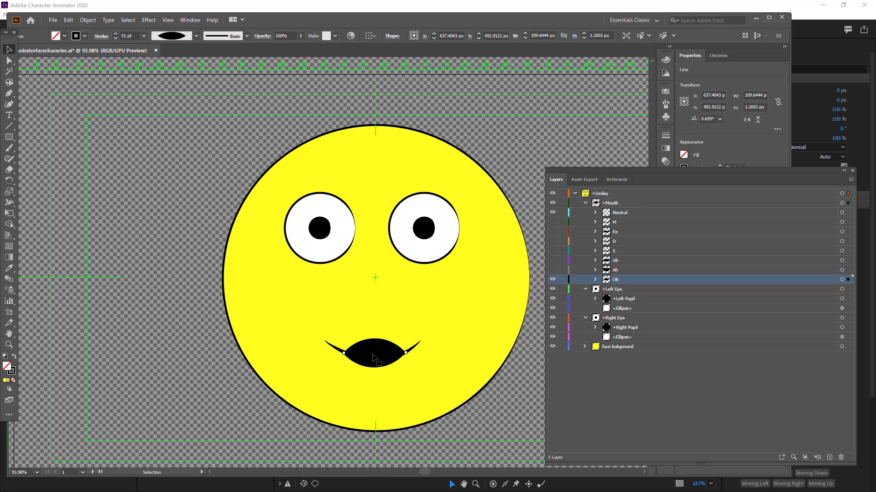
{"action": "left_click", "coordinate": [466, 327]}
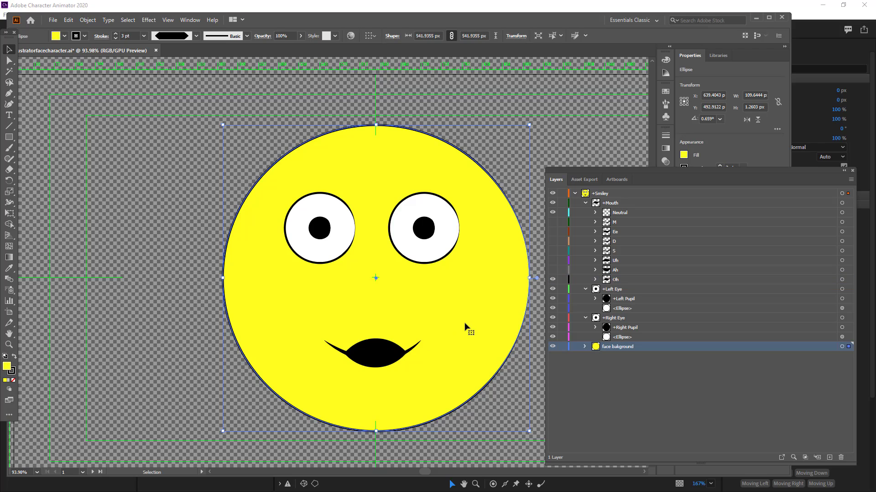
Step: Check the mouth shape tags in Character Animator, and in Illustrator add a new layer named R directly above Oh
{"action": "left_click", "coordinate": [755, 18]}
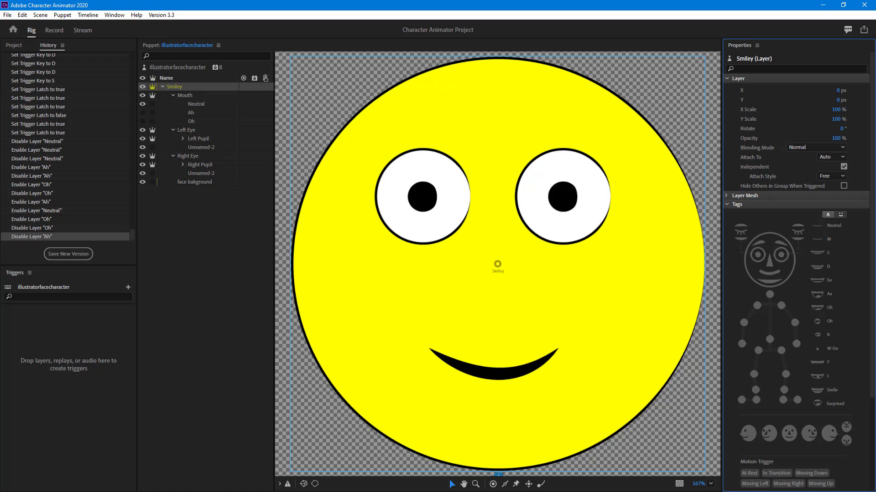
{"action": "key", "text": "alt+Tab"}
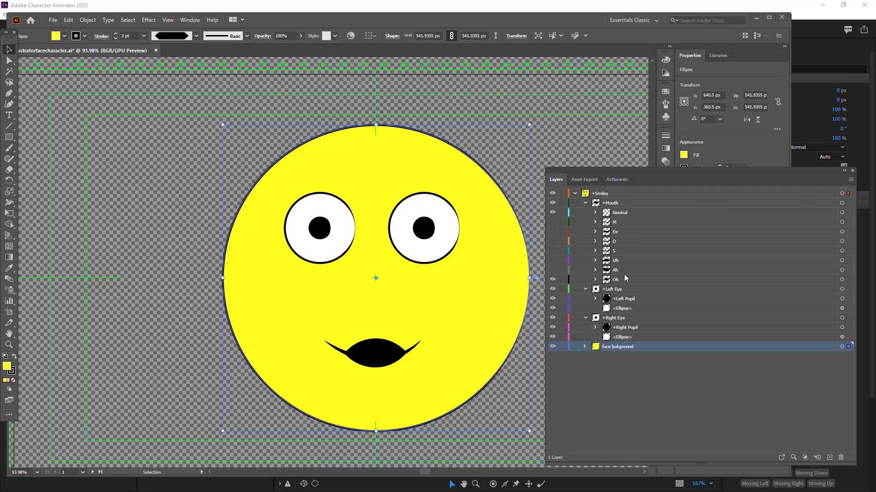
{"action": "left_click", "coordinate": [621, 270]}
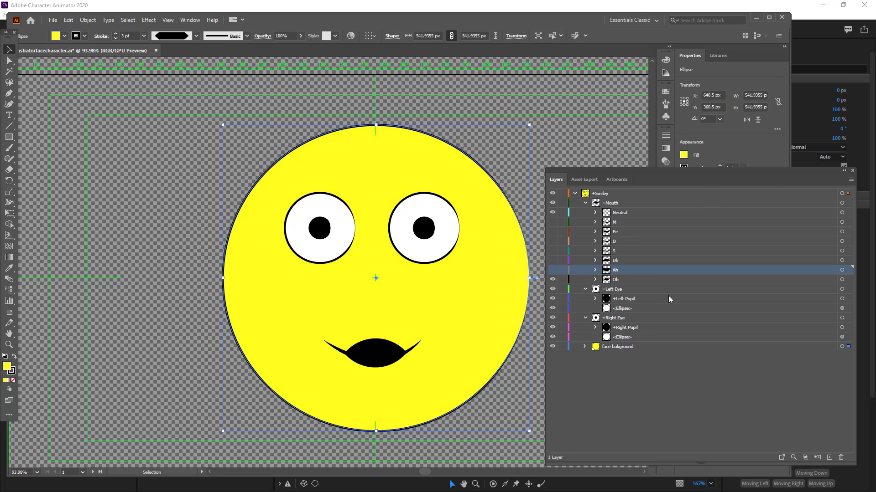
{"action": "left_click", "coordinate": [622, 279]}
{"action": "left_click", "coordinate": [623, 272]}
{"action": "left_click", "coordinate": [617, 281]}
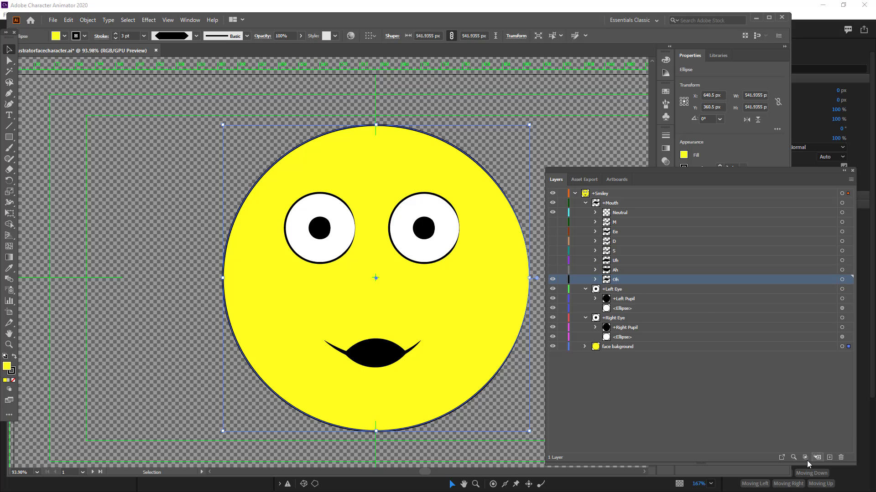
{"action": "left_click", "coordinate": [829, 457]}
{"action": "double_click", "coordinate": [626, 282]}
{"action": "double_click", "coordinate": [627, 286]}
{"action": "type", "text": "R"}
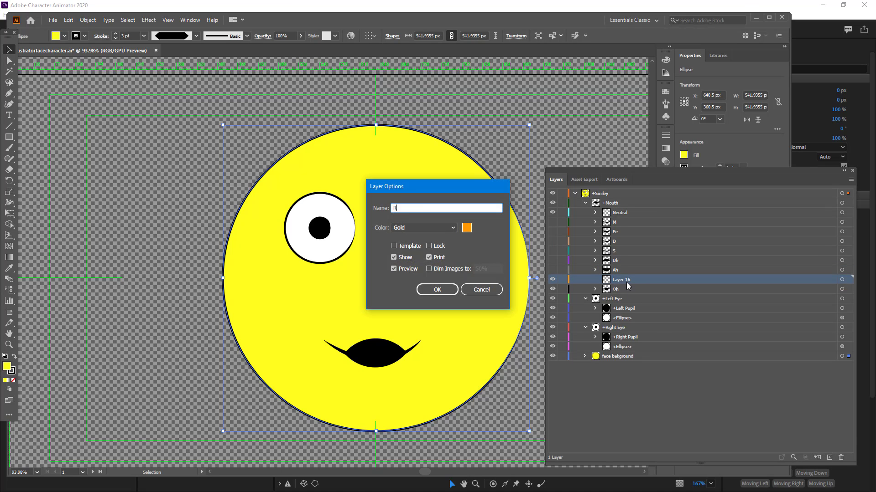
{"action": "key", "text": "Return"}
Step: Look through the existing mouth layers and hide layer Oh in the Mouth group
{"action": "left_click", "coordinate": [617, 213]}
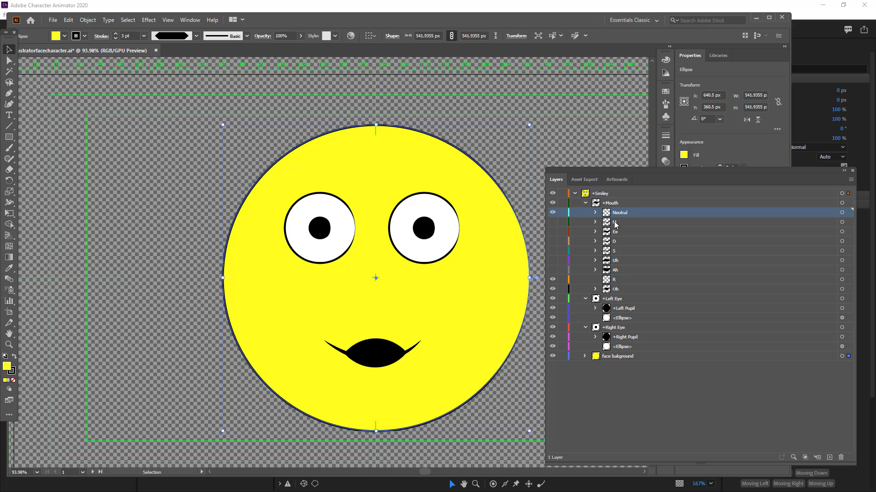
{"action": "left_click", "coordinate": [615, 232]}
{"action": "left_click", "coordinate": [614, 222]}
{"action": "left_click", "coordinate": [694, 232]}
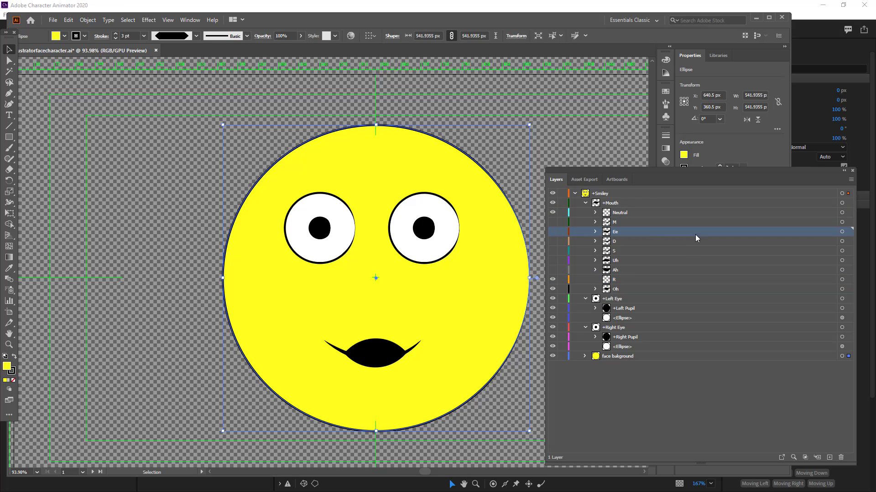
{"action": "left_click", "coordinate": [625, 214]}
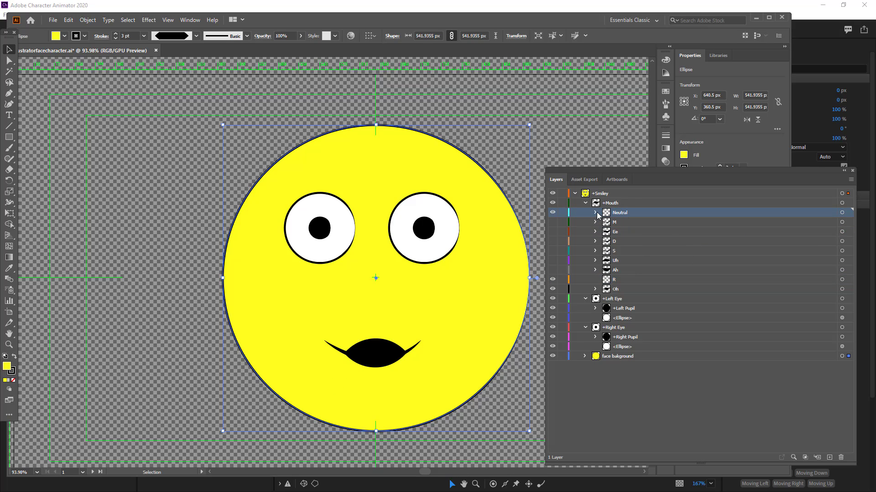
{"action": "left_click", "coordinate": [596, 214]}
{"action": "left_click", "coordinate": [595, 214]}
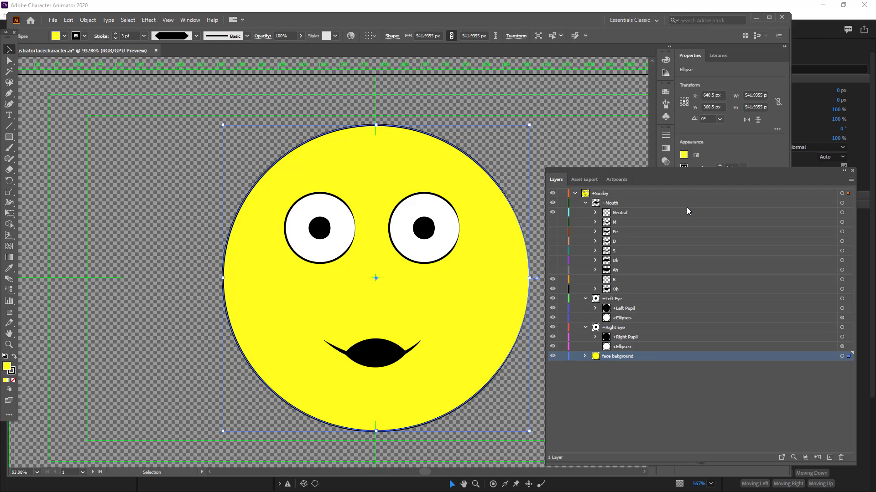
{"action": "left_click", "coordinate": [552, 289]}
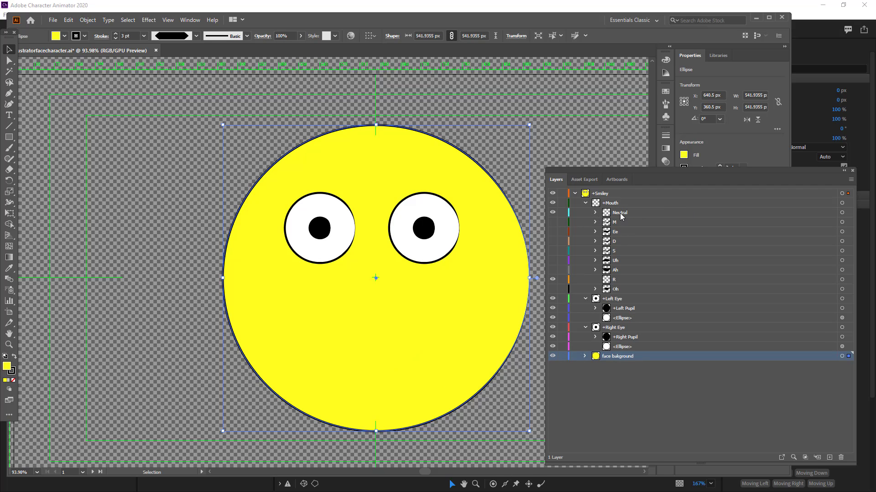
Step: Show layer S in the Mouth group and copy its smile path
{"action": "left_click", "coordinate": [618, 211]}
{"action": "left_click", "coordinate": [569, 215]}
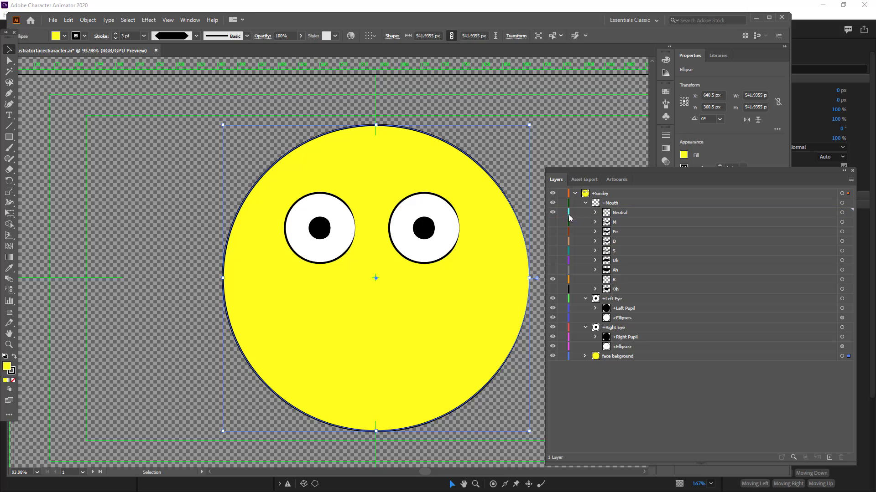
{"action": "left_click", "coordinate": [553, 213]}
{"action": "left_click", "coordinate": [623, 251]}
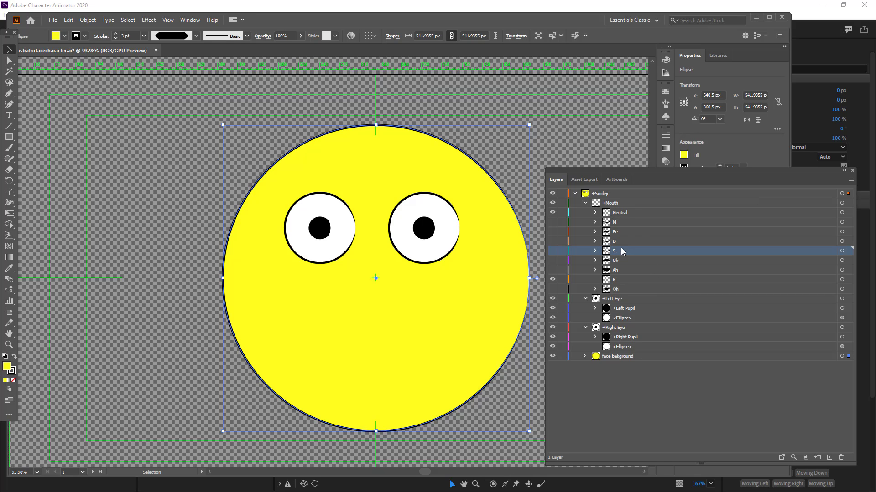
{"action": "left_click", "coordinate": [625, 232]}
{"action": "left_click", "coordinate": [624, 251]}
{"action": "left_click", "coordinate": [553, 252]}
{"action": "left_click", "coordinate": [380, 360]}
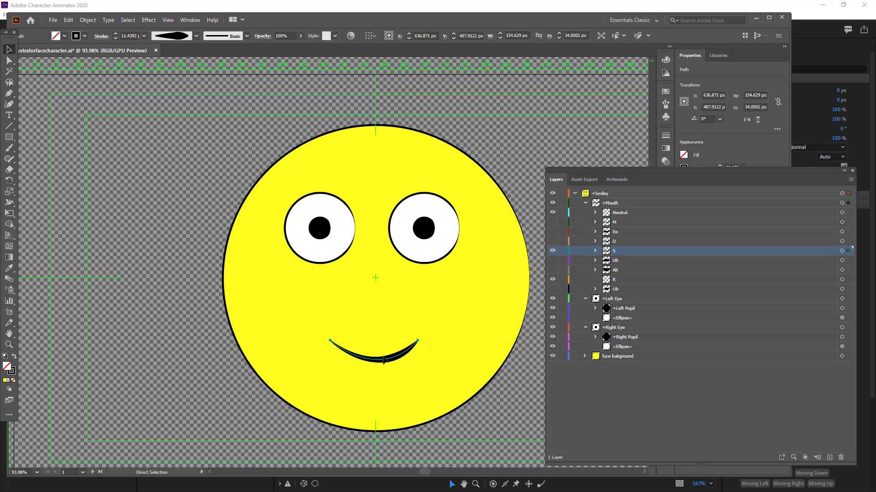
{"action": "key", "text": "ctrl+c"}
Step: With layer S hidden, paste the copied smile in place on layer Neutral and give its stroke the symmetrical oval width profile
{"action": "left_click", "coordinate": [615, 213]}
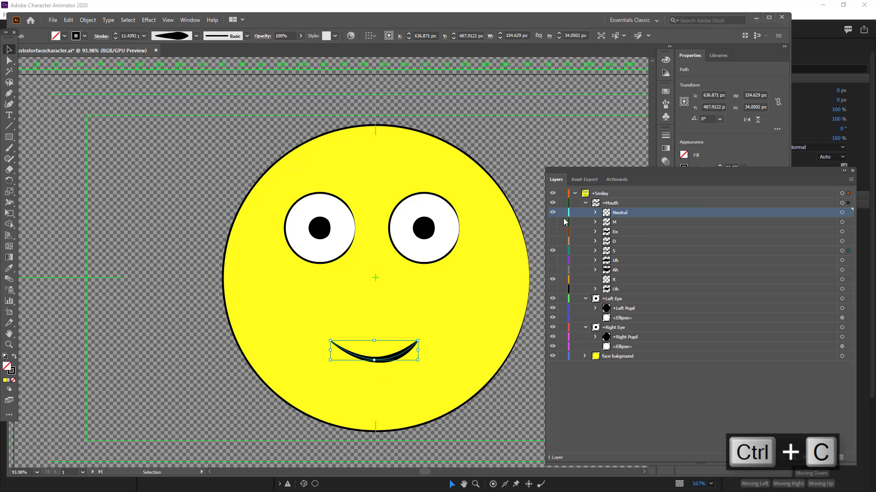
{"action": "left_click", "coordinate": [551, 251]}
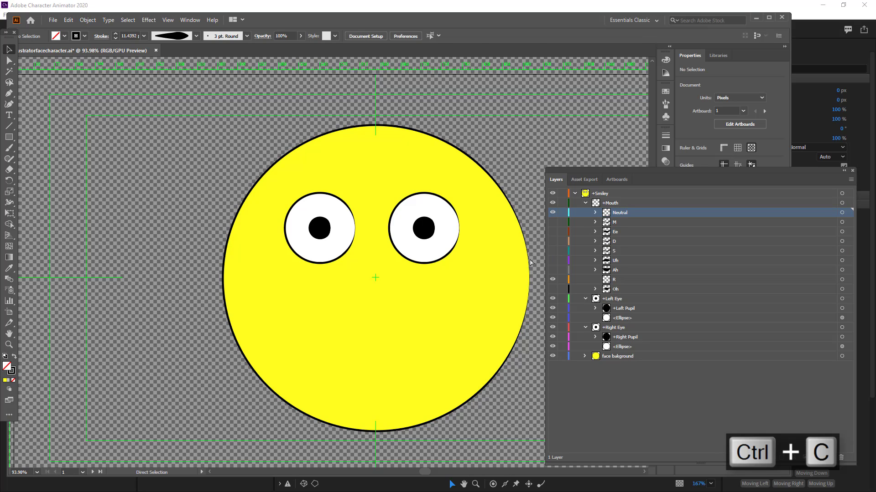
{"action": "key", "text": "ctrl+f"}
{"action": "left_click", "coordinate": [185, 37]}
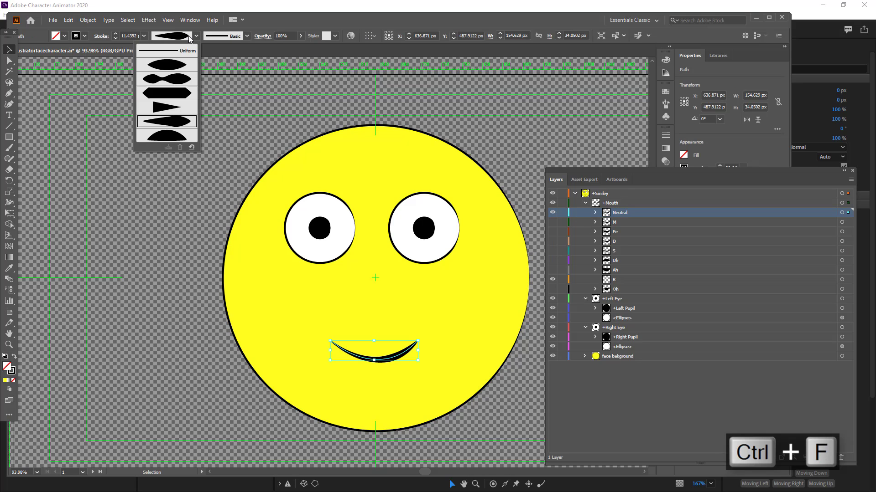
{"action": "left_click", "coordinate": [175, 64]}
{"action": "left_click", "coordinate": [493, 297]}
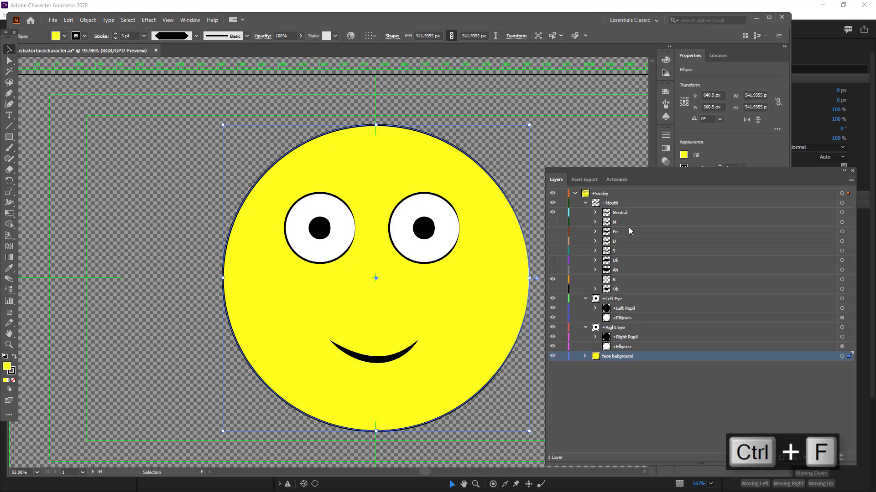
Step: Try to paste a copy of the Neutral smile in place on layer R with layer Neutral hidden, and undo it
{"action": "left_click", "coordinate": [629, 211]}
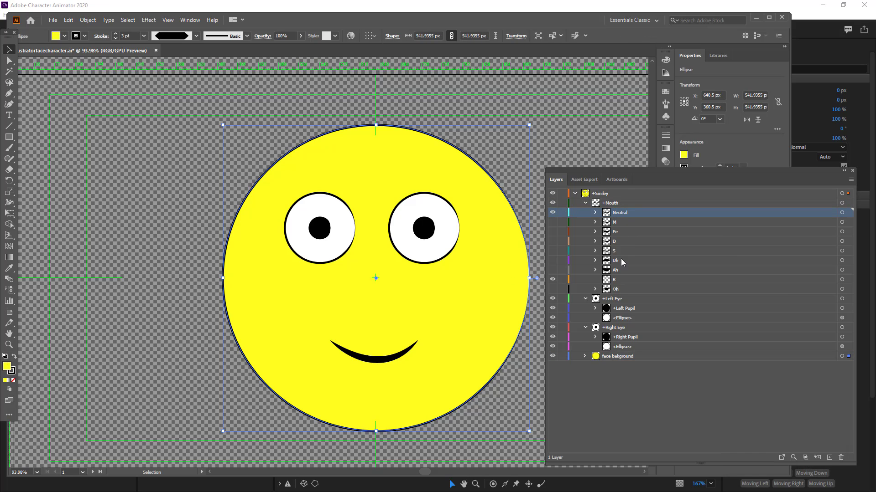
{"action": "key", "text": "a"}
{"action": "left_click", "coordinate": [387, 359]}
{"action": "key", "text": "ctrl+c"}
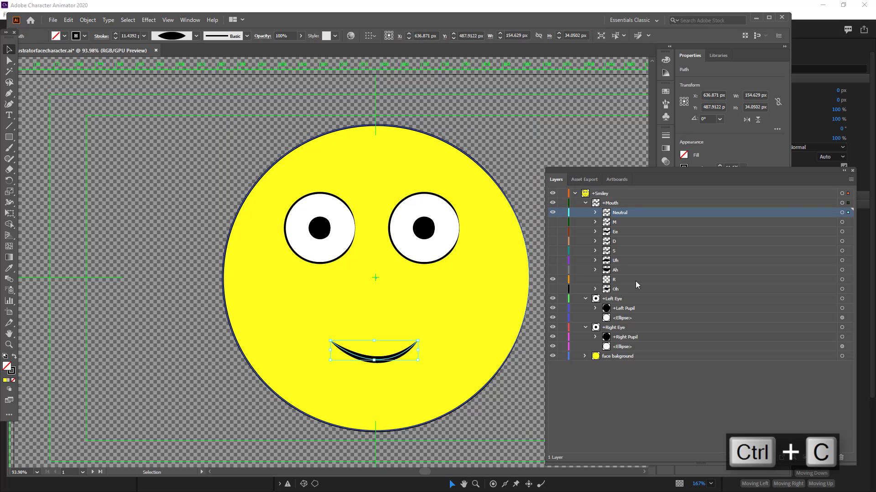
{"action": "left_click", "coordinate": [629, 280]}
{"action": "key", "text": "v"}
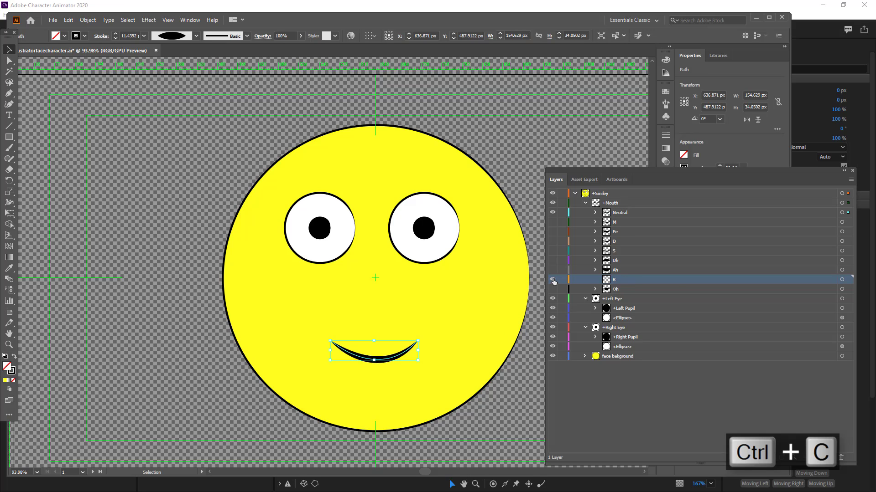
{"action": "left_click", "coordinate": [552, 212]}
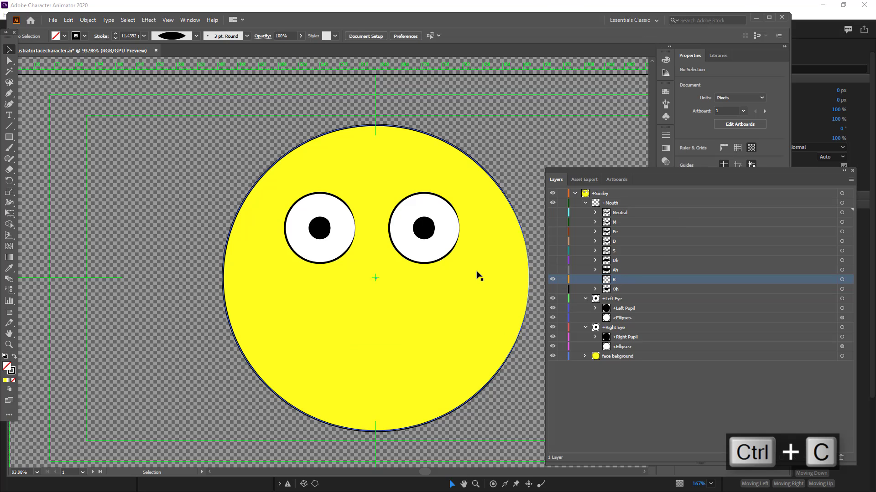
{"action": "key", "text": "ctrl+f"}
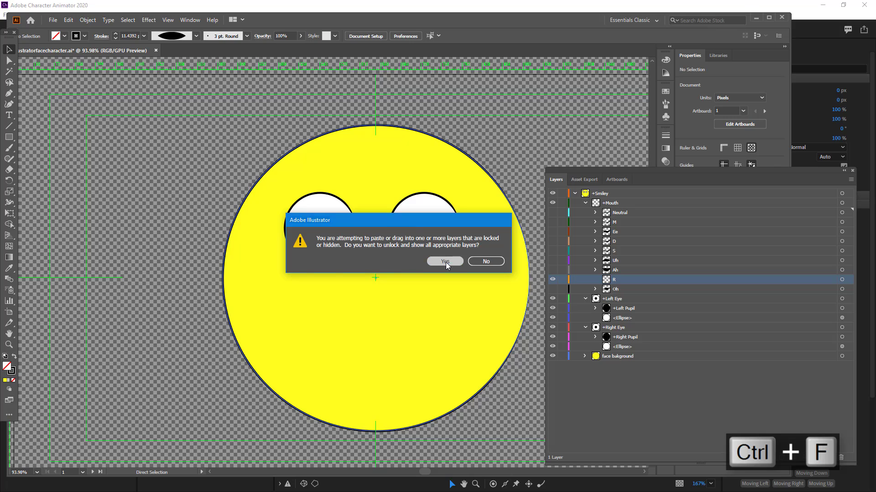
{"action": "left_click", "coordinate": [445, 262]}
{"action": "key", "text": "ctrl+z"}
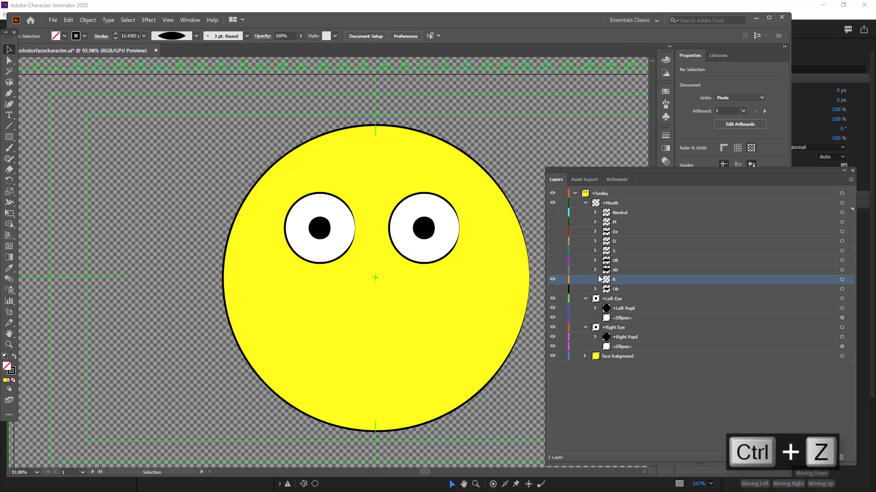
Step: Show layer Neutral, copy its smile onto layer R, and move the copy over the original mouth position
{"action": "left_click", "coordinate": [629, 212]}
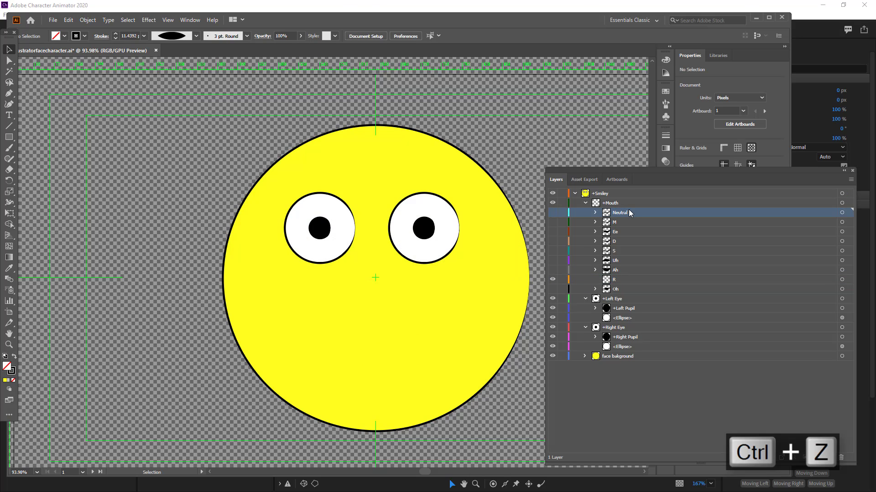
{"action": "left_click", "coordinate": [553, 213]}
{"action": "left_click", "coordinate": [401, 364]}
{"action": "left_click", "coordinate": [397, 359]}
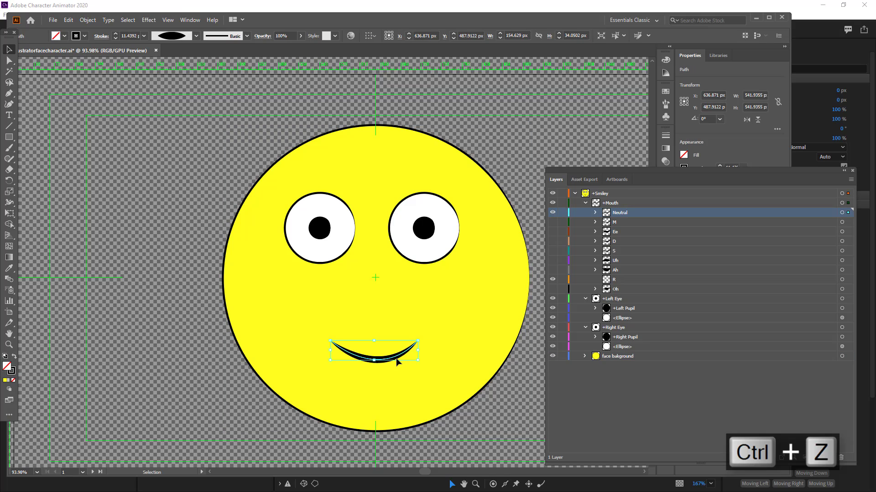
{"action": "key", "text": "ctrl+c"}
{"action": "left_click", "coordinate": [620, 281]}
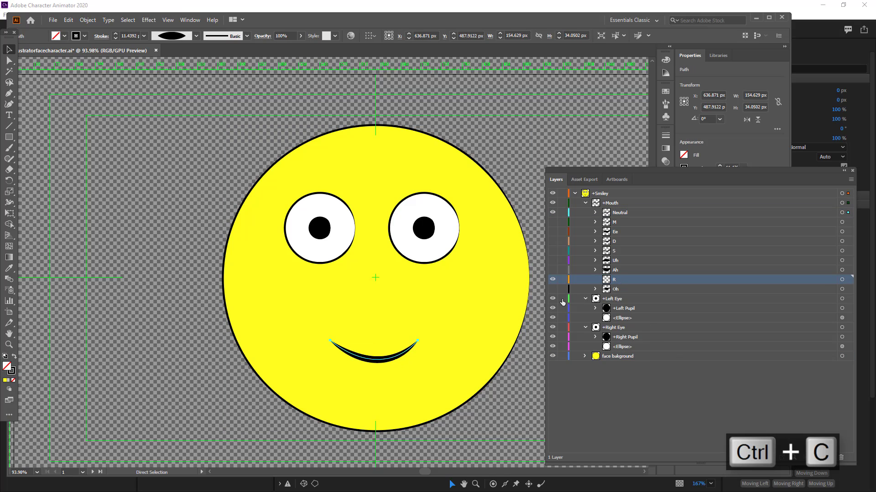
{"action": "key", "text": "ctrl+v"}
{"action": "left_click_drag", "start_coordinate": [349, 262], "coordinate": [392, 362]}
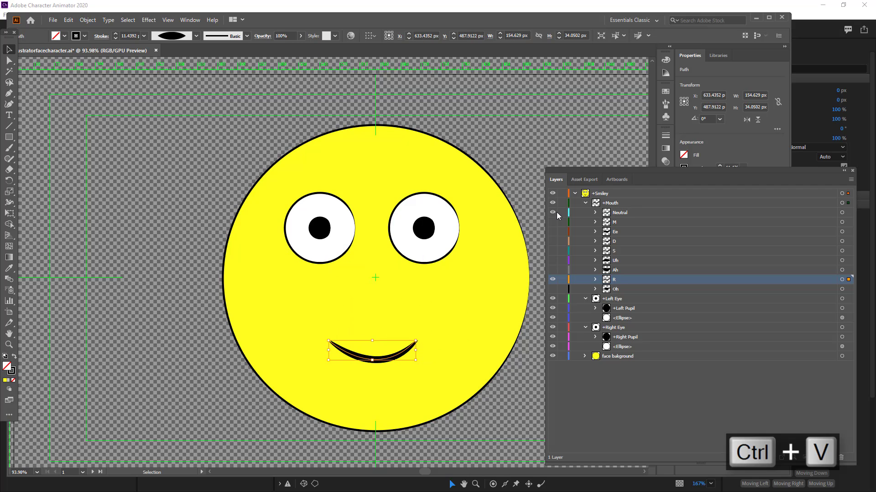
Step: With layer Neutral hidden, flatten the R mouth to about 17 px high
{"action": "left_click", "coordinate": [615, 288]}
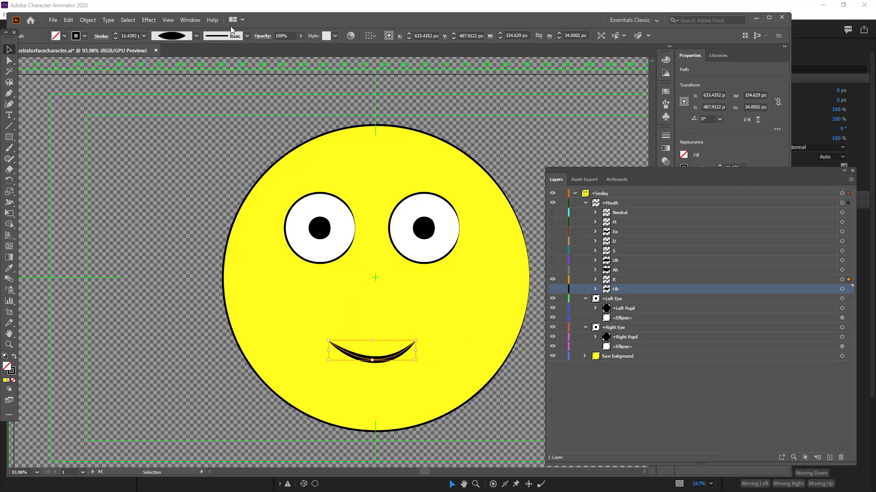
{"action": "left_click", "coordinate": [196, 36]}
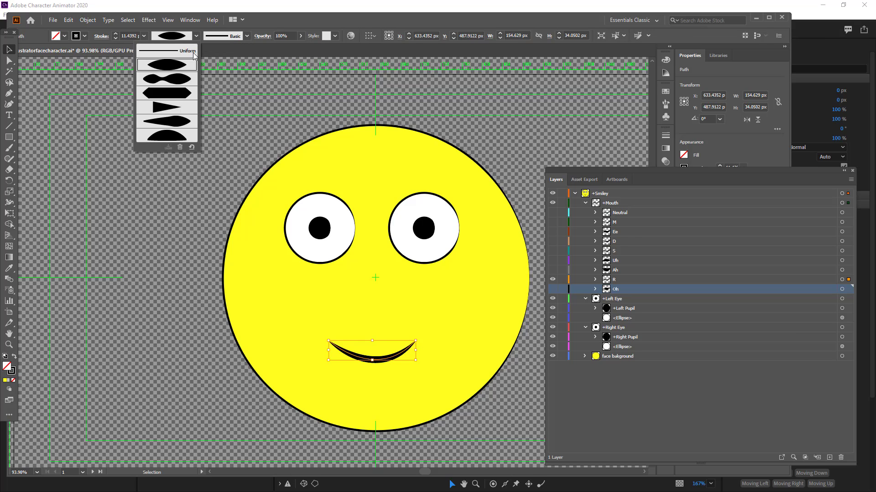
{"action": "left_click", "coordinate": [374, 363]}
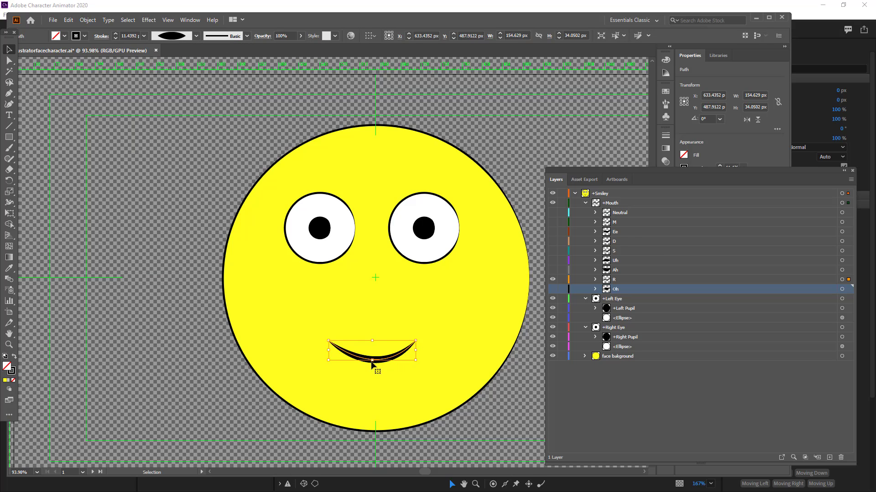
{"action": "left_click_drag", "start_coordinate": [373, 360], "coordinate": [373, 350]}
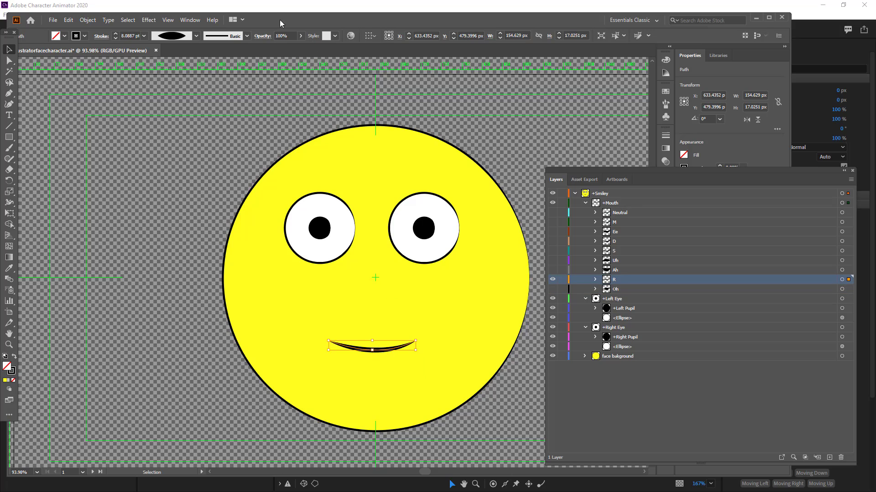
Step: Thicken the R mouth's stroke to 20 pt and narrow the mouth from both ends to about 136 px wide
{"action": "left_click", "coordinate": [117, 36]}
{"action": "left_click", "coordinate": [117, 35]}
{"action": "left_click", "coordinate": [117, 35]}
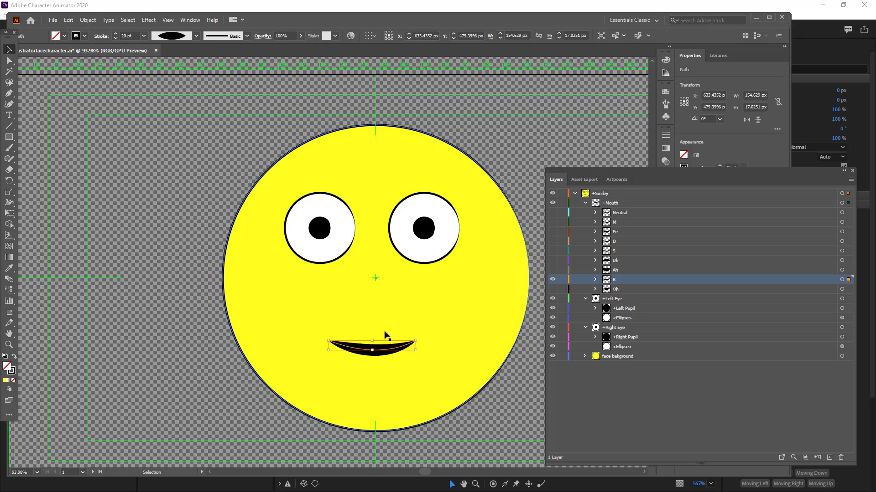
{"action": "left_click_drag", "start_coordinate": [328, 340], "coordinate": [334, 340]}
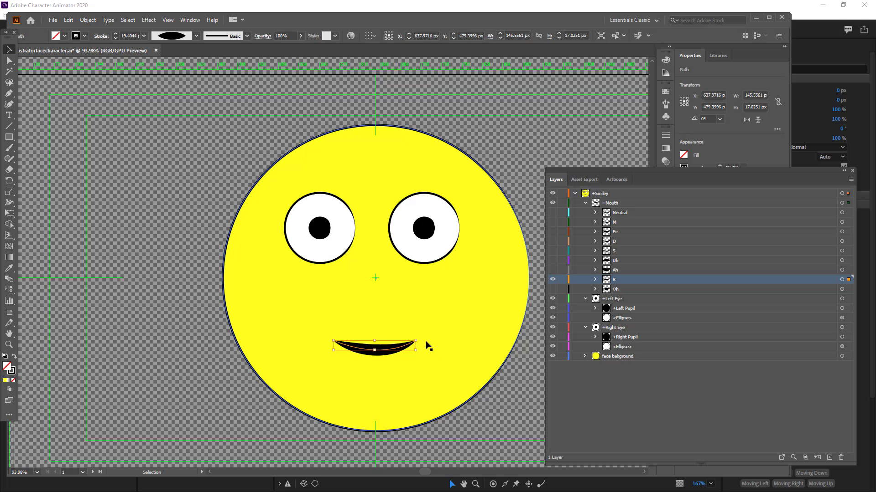
{"action": "left_click_drag", "start_coordinate": [419, 340], "coordinate": [412, 338]}
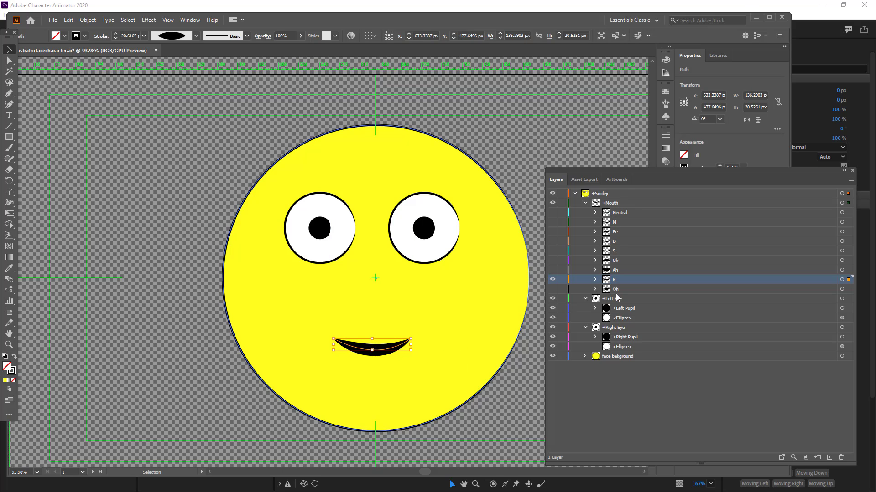
Step: Check the mouth shape tags in Character Animator, and in Illustrator hide layer R and add a layer named W-Oo above Oh
{"action": "left_click", "coordinate": [806, 17]}
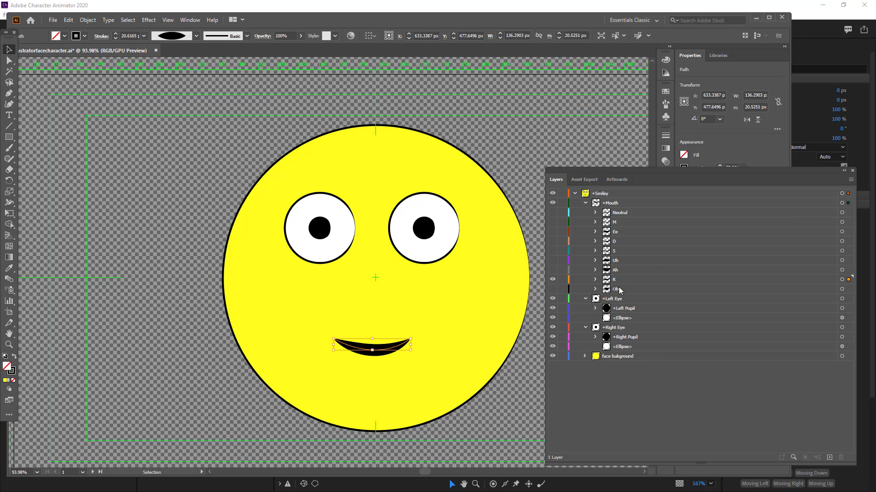
{"action": "left_click", "coordinate": [607, 290]}
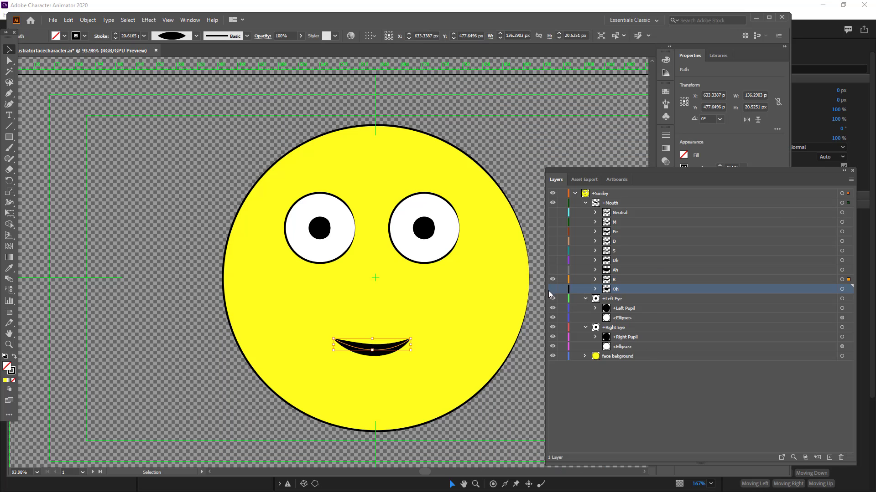
{"action": "left_click", "coordinate": [552, 279]}
{"action": "left_click", "coordinate": [829, 457]}
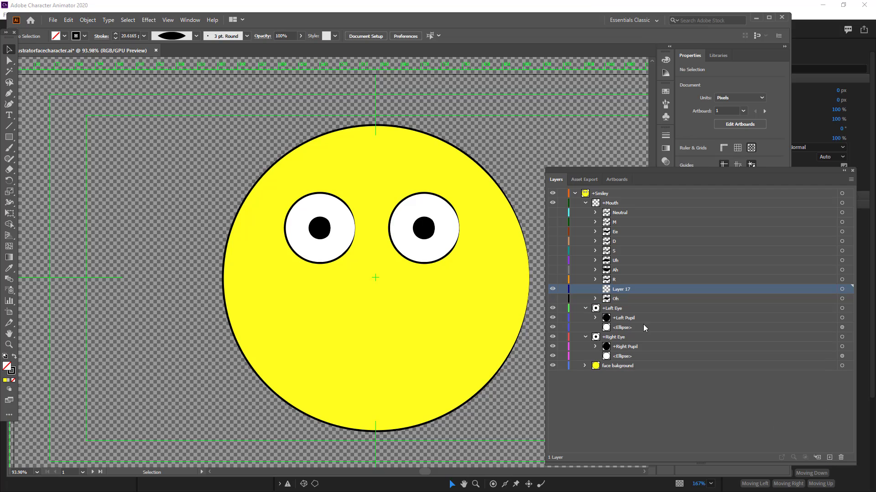
{"action": "double_click", "coordinate": [622, 290]}
{"action": "type", "text": "W"}
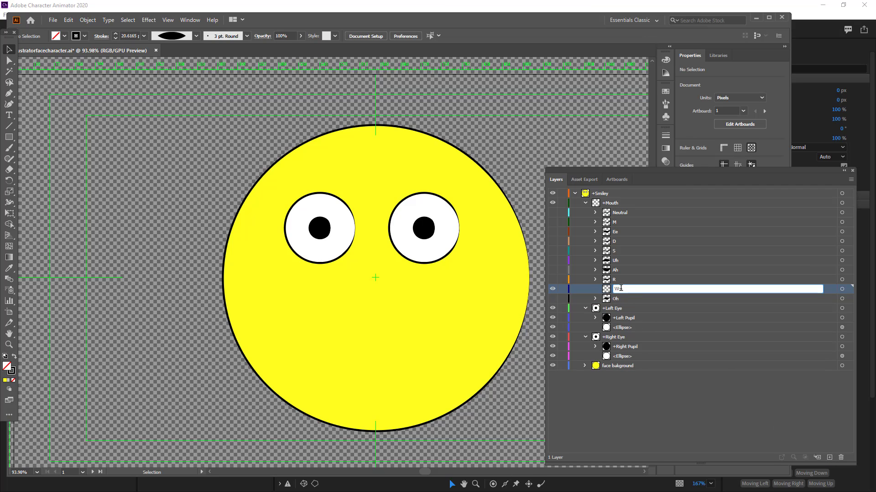
{"action": "type", "text": "-Oo"}
{"action": "key", "text": "Return"}
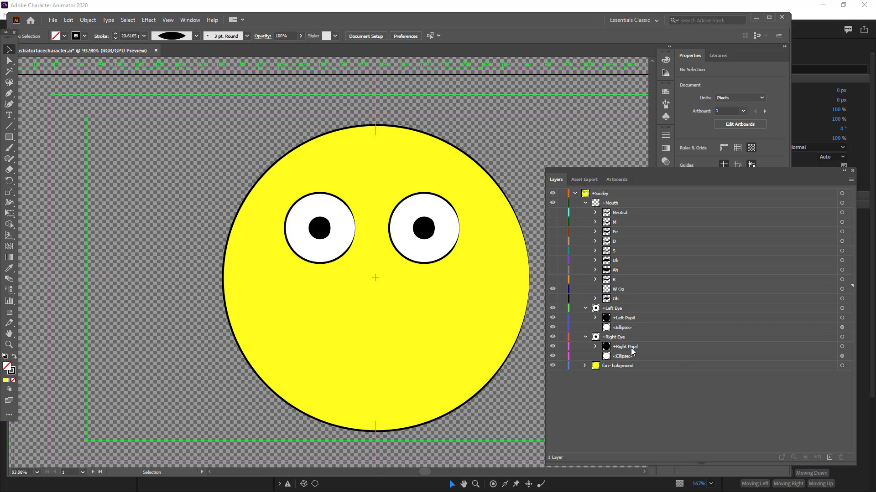
Step: On layer W-Oo, draw a circle about 44 px across in the lower middle of the face and fill it black
{"action": "left_click", "coordinate": [614, 299]}
{"action": "left_click", "coordinate": [618, 289]}
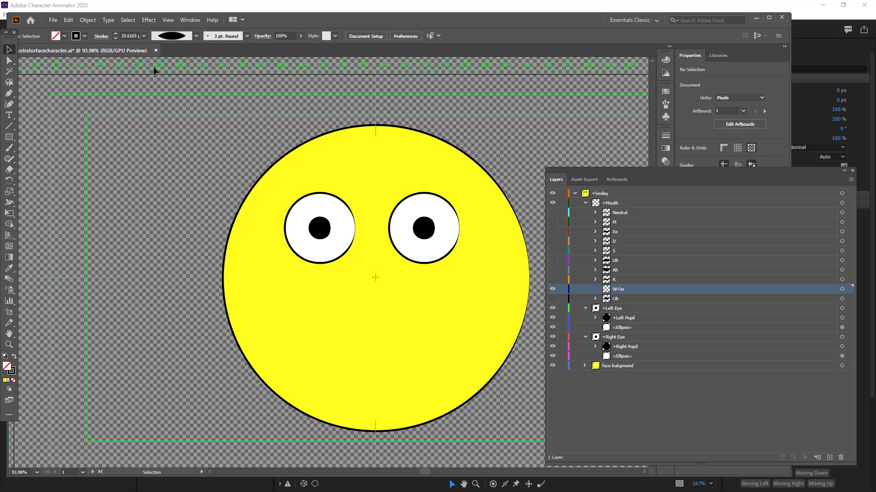
{"action": "left_click", "coordinate": [9, 137]}
{"action": "left_click", "coordinate": [62, 160]}
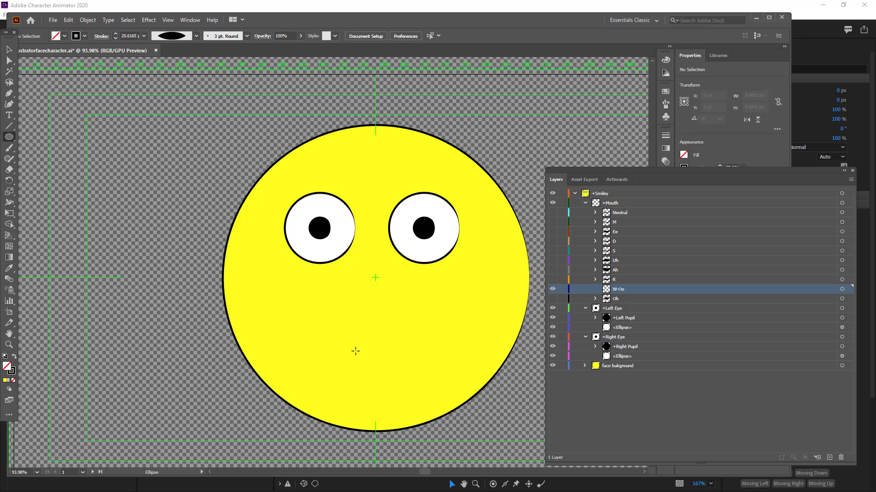
{"action": "left_click_drag", "start_coordinate": [364, 335], "coordinate": [385, 359]}
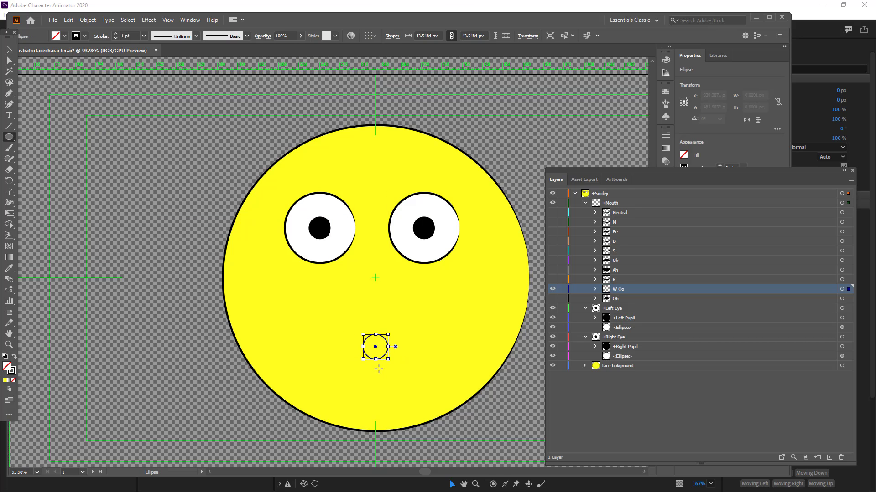
{"action": "left_click", "coordinate": [64, 36]}
{"action": "left_click", "coordinate": [25, 52]}
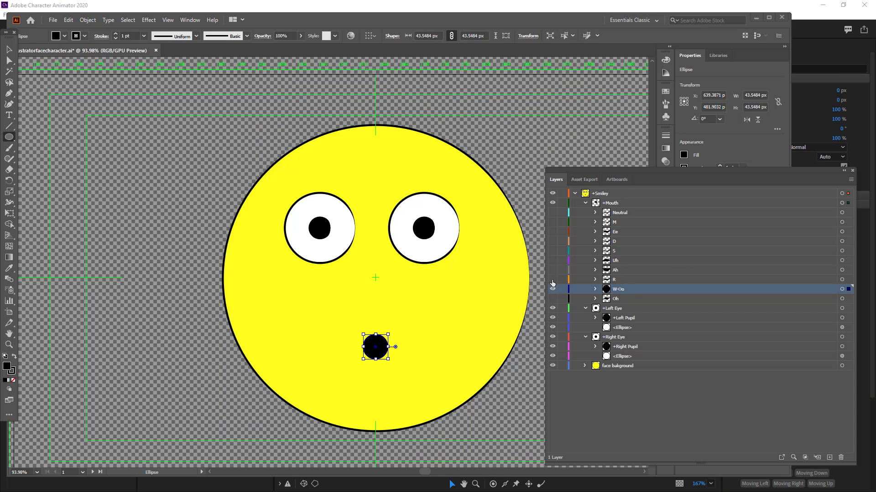
Step: Show layer Oh as a reference, move the W-Oo circle down onto the middle of the Oh mouth, and select both shapes
{"action": "left_click", "coordinate": [552, 280]}
{"action": "left_click", "coordinate": [552, 299]}
{"action": "key", "text": "v"}
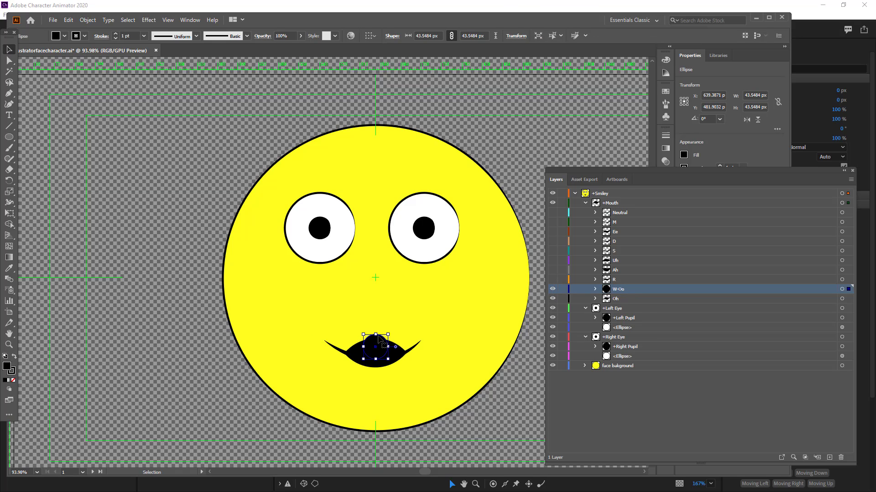
{"action": "left_click_drag", "start_coordinate": [383, 357], "coordinate": [385, 363]}
{"action": "left_click", "coordinate": [385, 363], "text": "shift"}
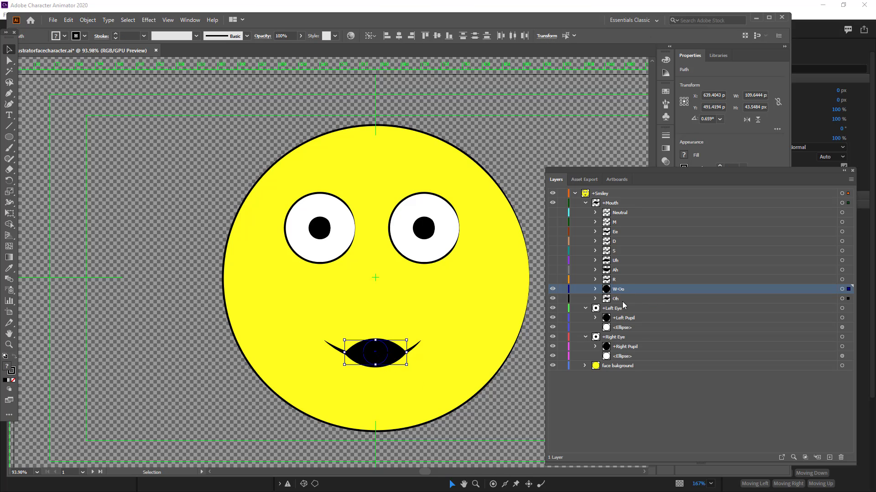
Step: Enlarge the W-Oo circle from its centre to about 61 px across, and hide layers Oh and W-Oo
{"action": "left_click", "coordinate": [374, 354]}
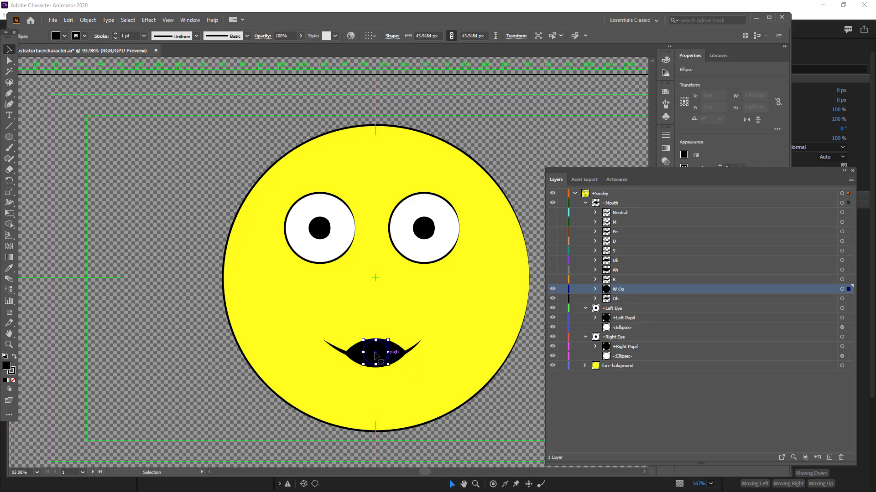
{"action": "mouse_move", "coordinate": [388, 365]}
{"action": "left_mouse_down"}
{"action": "mouse_move", "coordinate": [398, 374]}
{"action": "mouse_move", "coordinate": [382, 362]}
{"action": "left_mouse_up"}
{"action": "left_click", "coordinate": [552, 299]}
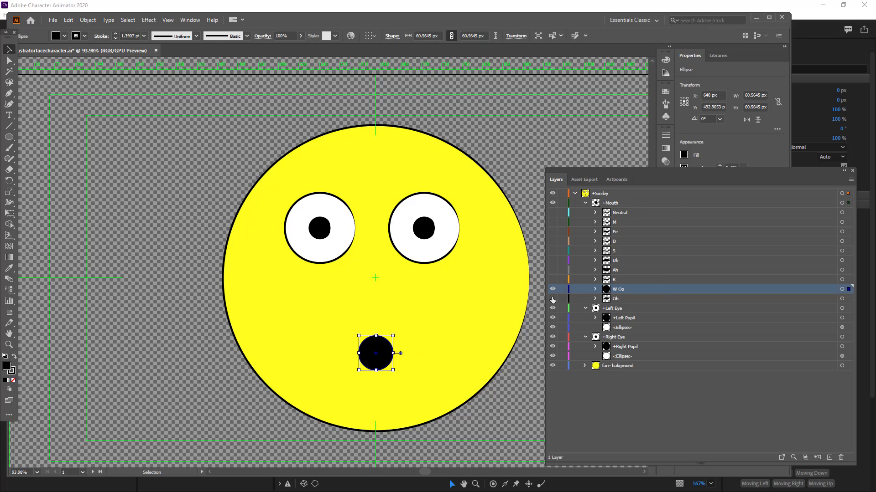
{"action": "left_click", "coordinate": [552, 289]}
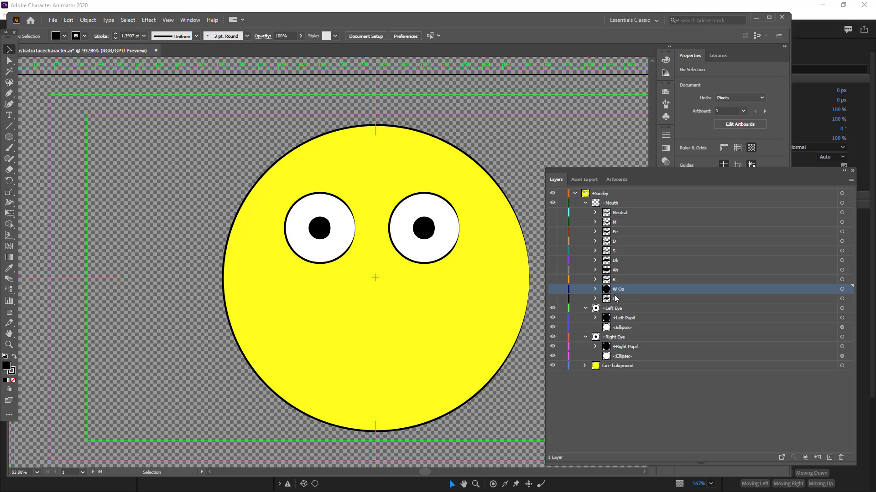
Step: Check the next mouth tag in Character Animator, and in Illustrator add a layer named F above Oh
{"action": "left_click", "coordinate": [802, 7]}
{"action": "left_click", "coordinate": [624, 301]}
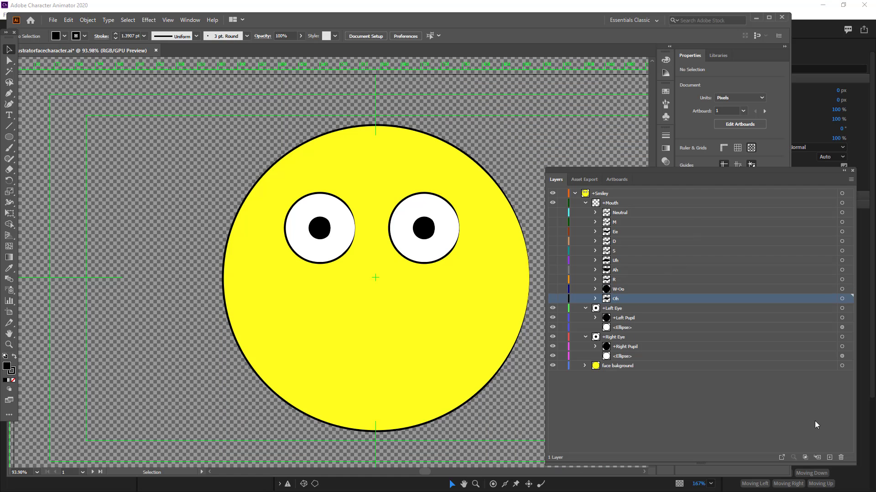
{"action": "left_click", "coordinate": [829, 457]}
{"action": "double_click", "coordinate": [623, 299]}
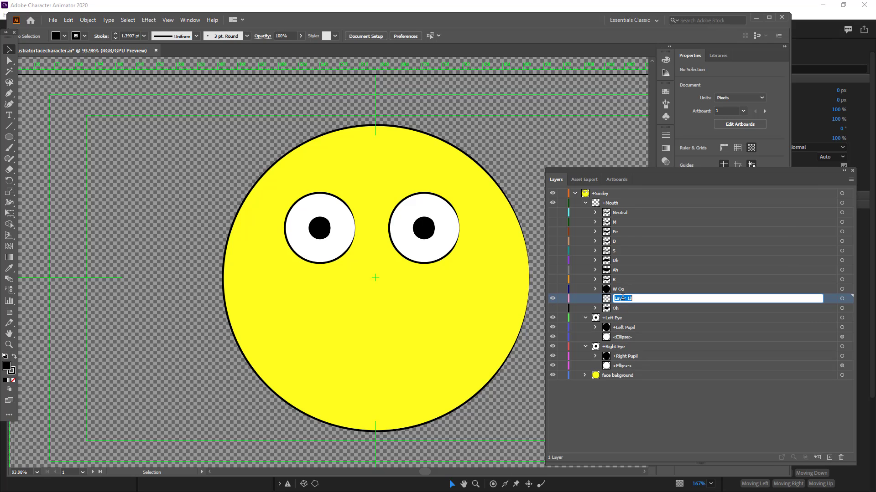
{"action": "key", "text": "BackSpace"}
{"action": "key", "text": "Return"}
{"action": "left_click", "coordinate": [614, 309]}
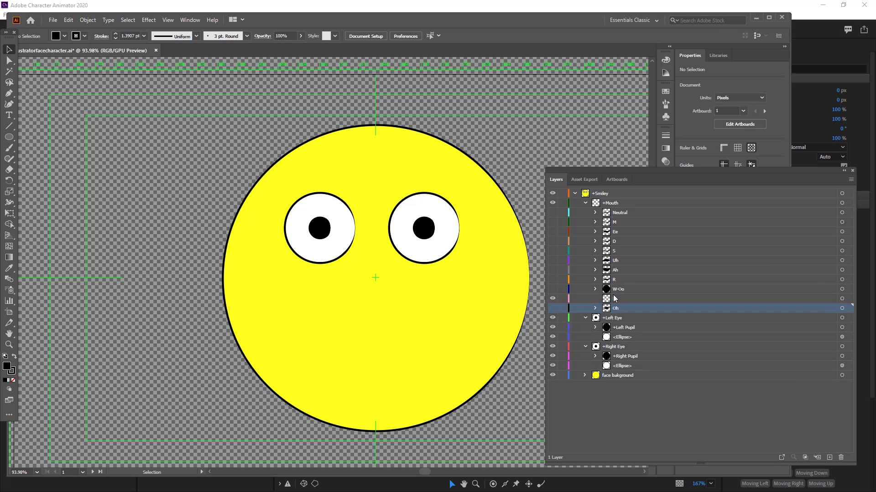
Step: Copy the Neutral mouth curve, hide layer Neutral again, and paste the curve in place on layer F
{"action": "left_click", "coordinate": [616, 213]}
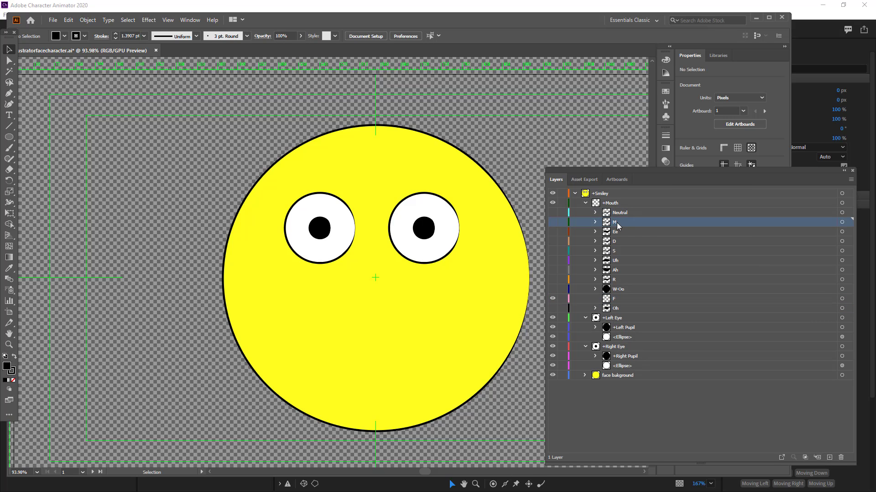
{"action": "left_click", "coordinate": [552, 213]}
{"action": "left_click", "coordinate": [373, 361]}
{"action": "key", "text": "ctrl+c"}
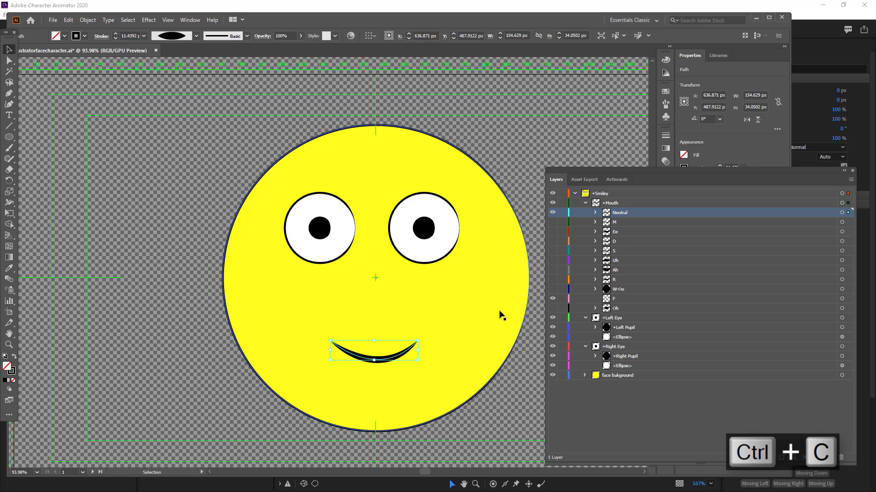
{"action": "left_click", "coordinate": [552, 213]}
{"action": "left_click", "coordinate": [616, 300]}
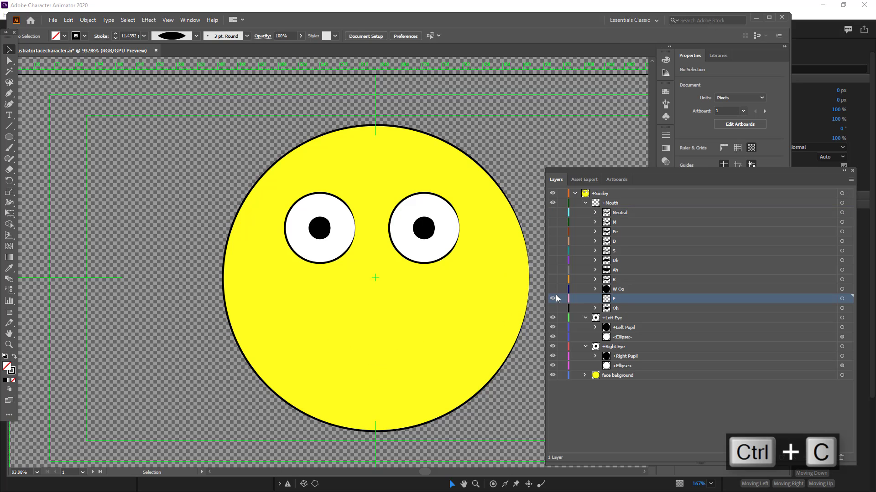
{"action": "key", "text": "ctrl+v"}
{"action": "key", "text": "ctrl+z"}
{"action": "key", "text": "ctrl+f"}
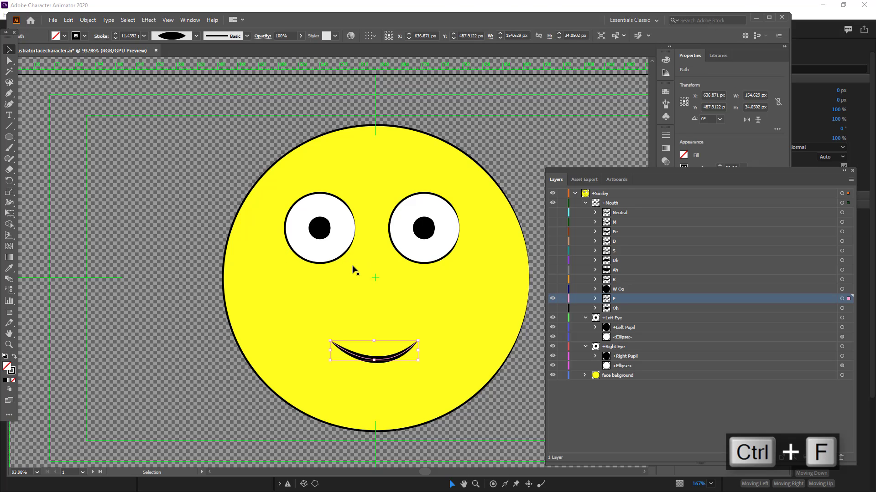
Step: Flatten the F mouth to about 17 px high and give it a 15 pt stroke with the lopsided teardrop width profile
{"action": "left_click_drag", "start_coordinate": [374, 360], "coordinate": [374, 350]}
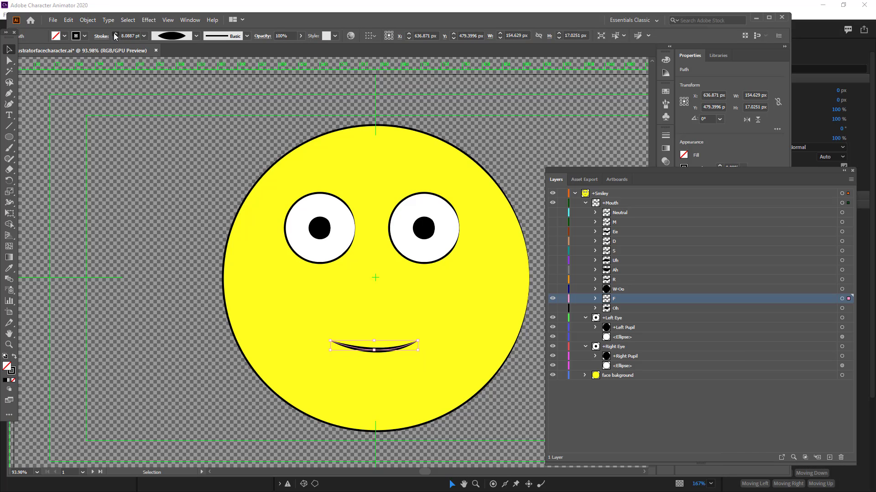
{"action": "left_click", "coordinate": [115, 34]}
{"action": "left_click", "coordinate": [115, 34]}
{"action": "left_click", "coordinate": [115, 34]}
{"action": "left_click", "coordinate": [115, 34]}
{"action": "left_click", "coordinate": [115, 34]}
{"action": "left_click", "coordinate": [115, 35]}
{"action": "left_click", "coordinate": [114, 35]}
{"action": "left_click", "coordinate": [196, 36]}
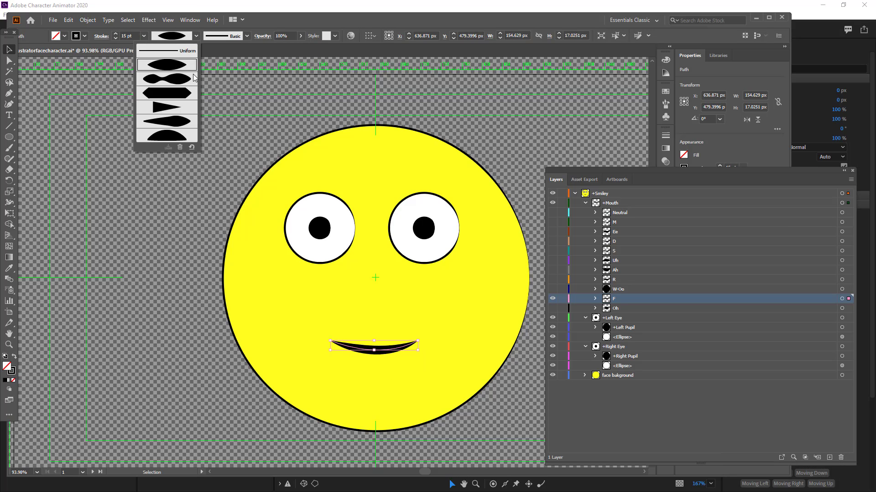
{"action": "left_click", "coordinate": [181, 121]}
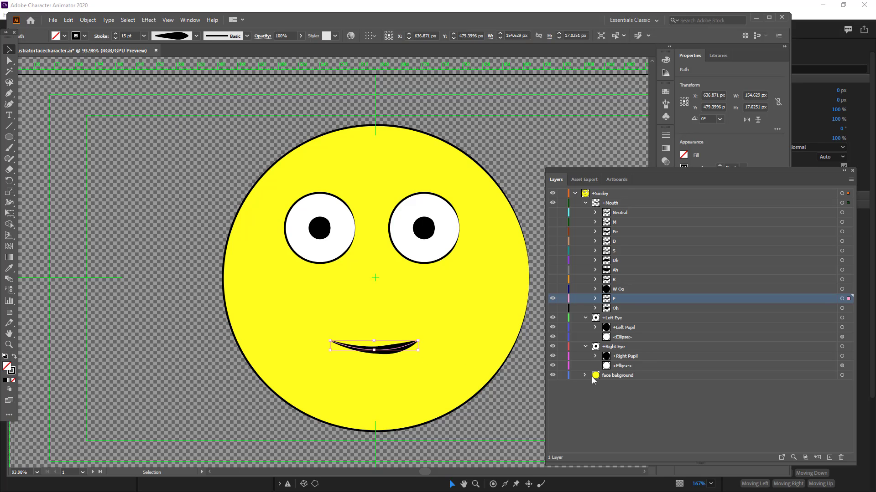
Step: Check the remaining mouth tags in Character Animator, and in Illustrator add a layer named L above F
{"action": "left_click", "coordinate": [639, 400]}
{"action": "left_click", "coordinate": [803, 18]}
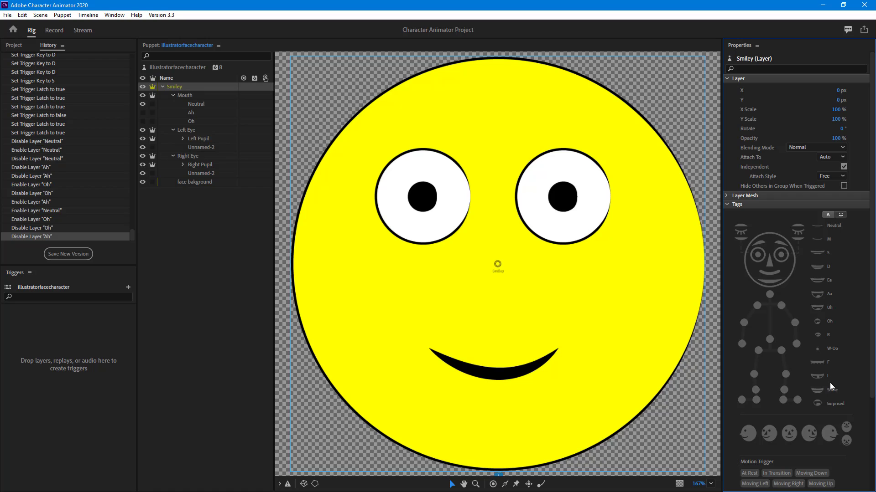
{"action": "key", "text": "alt+Tab"}
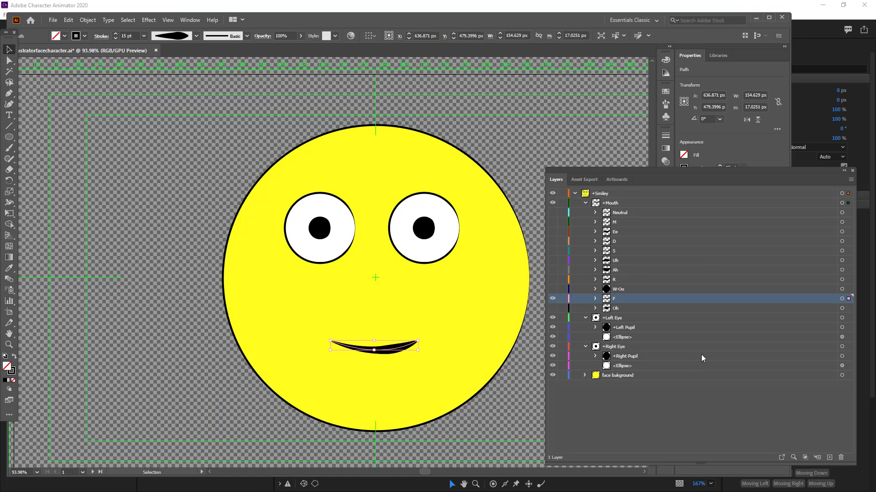
{"action": "left_click", "coordinate": [829, 458]}
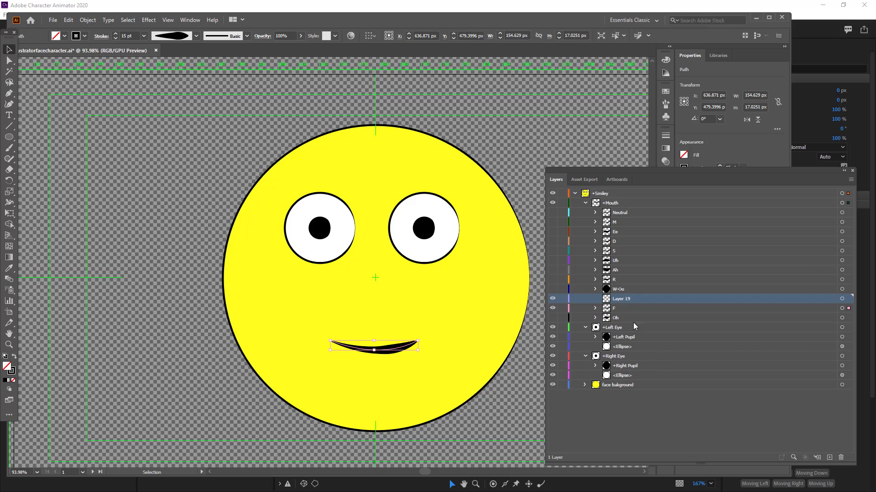
{"action": "double_click", "coordinate": [623, 300]}
{"action": "type", "text": "L"}
{"action": "key", "text": "Return"}
{"action": "left_click", "coordinate": [609, 311]}
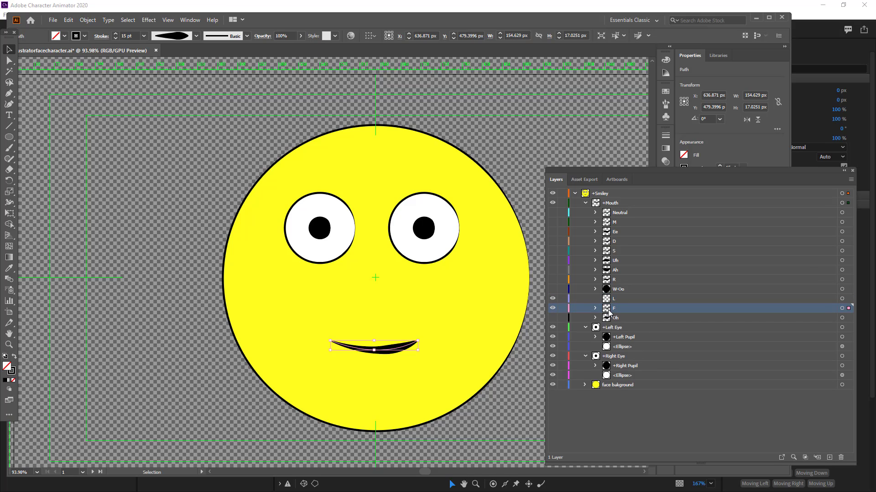
Step: Copy the F mouth curve, hide layer F, and paste the curve in place on layer L
{"action": "left_click", "coordinate": [404, 337]}
{"action": "left_click", "coordinate": [388, 350]}
{"action": "key", "text": "a"}
{"action": "key", "text": "ctrl+c"}
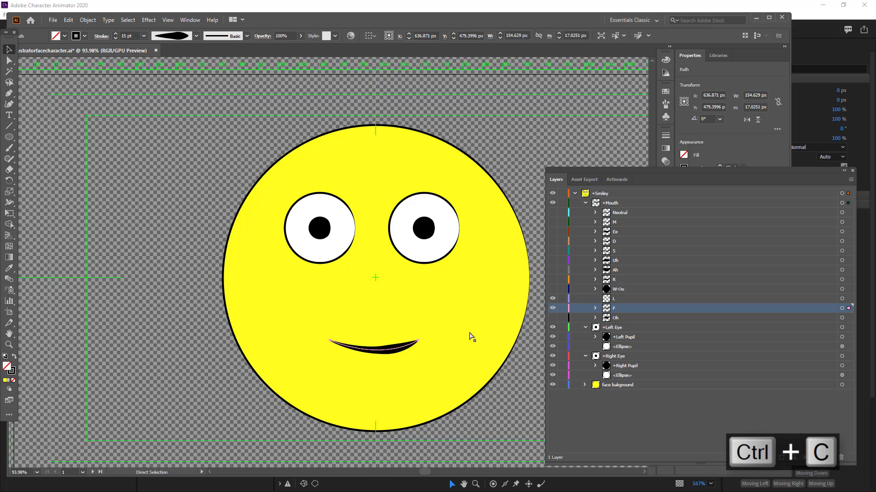
{"action": "key", "text": "v"}
{"action": "left_click", "coordinate": [623, 299]}
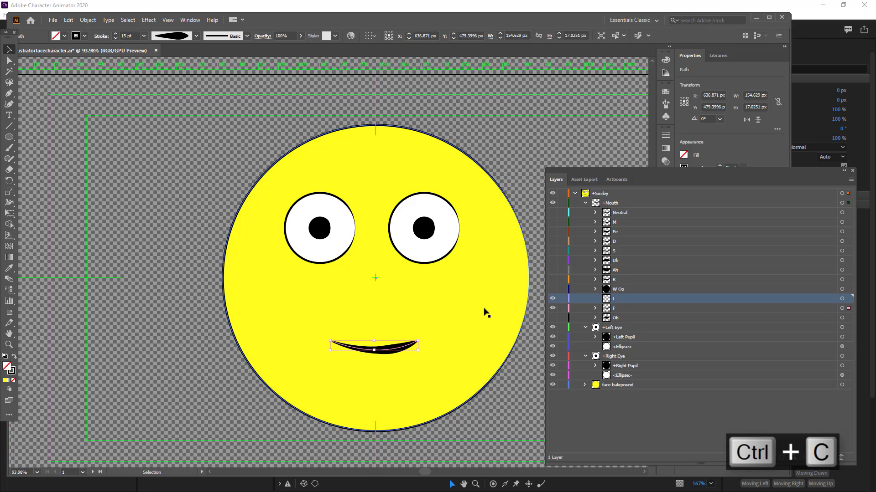
{"action": "left_click", "coordinate": [552, 309]}
{"action": "key", "text": "ctrl+f"}
Step: Give the L mouth the blunt-ended hexagonal width profile and thicken its stroke to 18 pt
{"action": "left_click", "coordinate": [197, 37]}
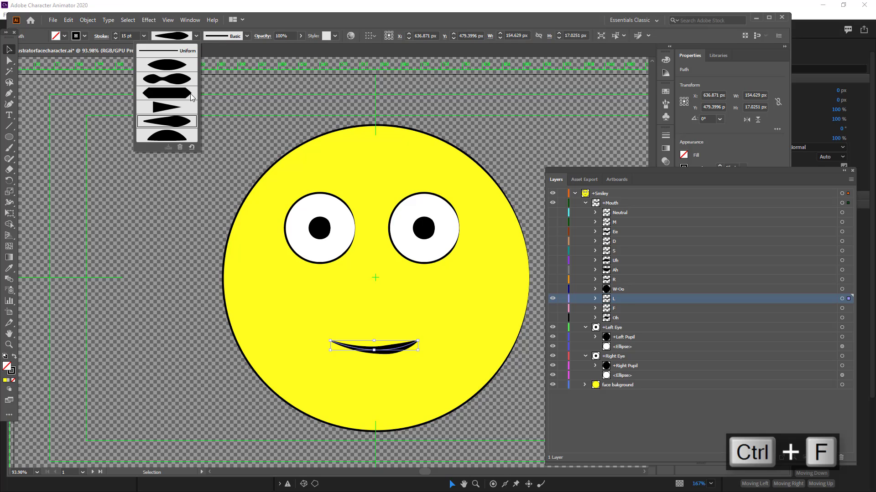
{"action": "left_click", "coordinate": [172, 93]}
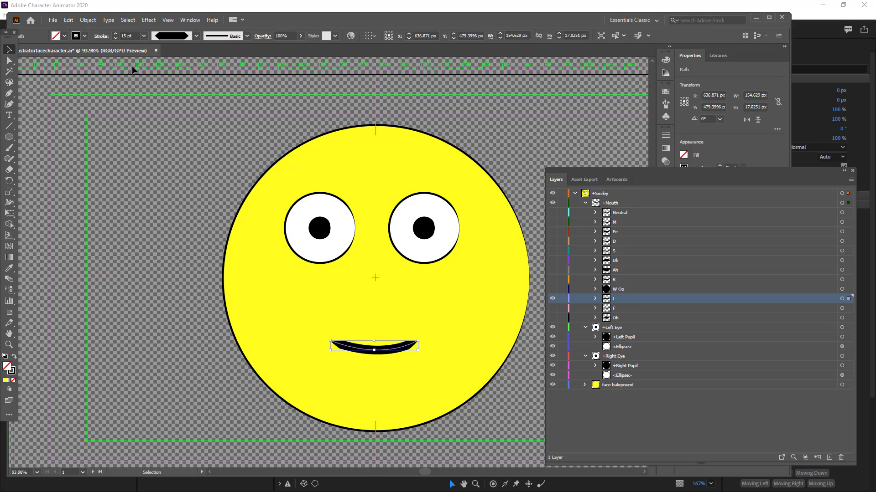
{"action": "left_click", "coordinate": [434, 214]}
{"action": "left_click", "coordinate": [416, 342]}
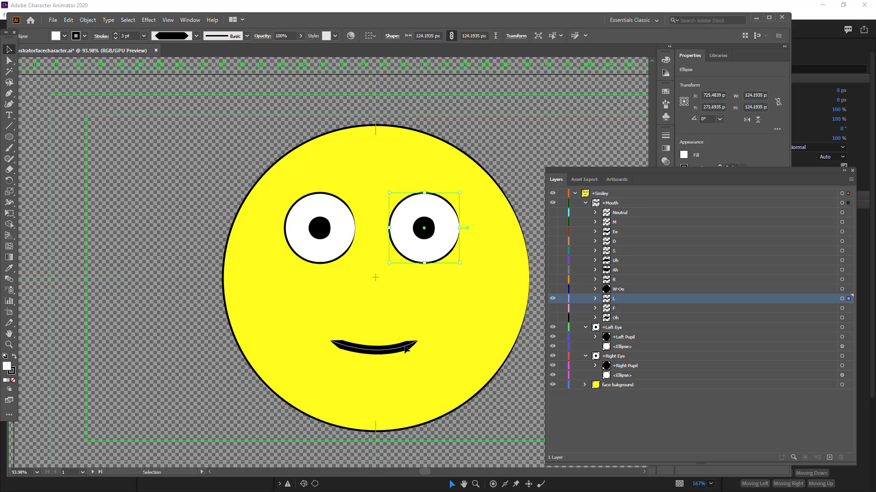
{"action": "left_click", "coordinate": [116, 36]}
{"action": "left_click", "coordinate": [117, 37]}
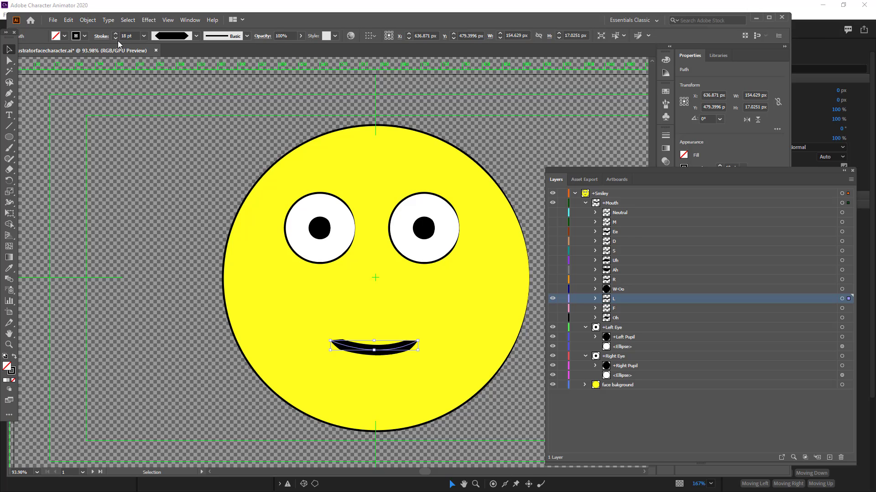
Step: Try the elliptical, lopsided teardrop, half-round and double-bulge width profiles on the L mouth
{"action": "left_click", "coordinate": [195, 36]}
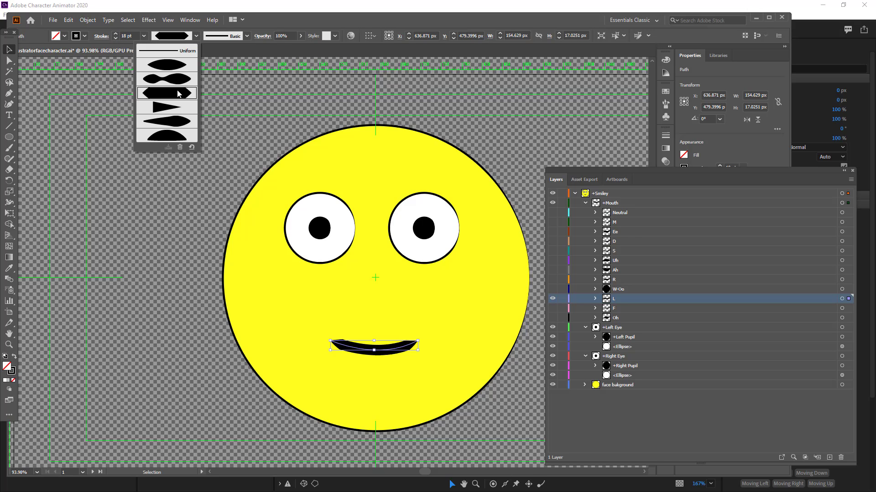
{"action": "left_click", "coordinate": [171, 67]}
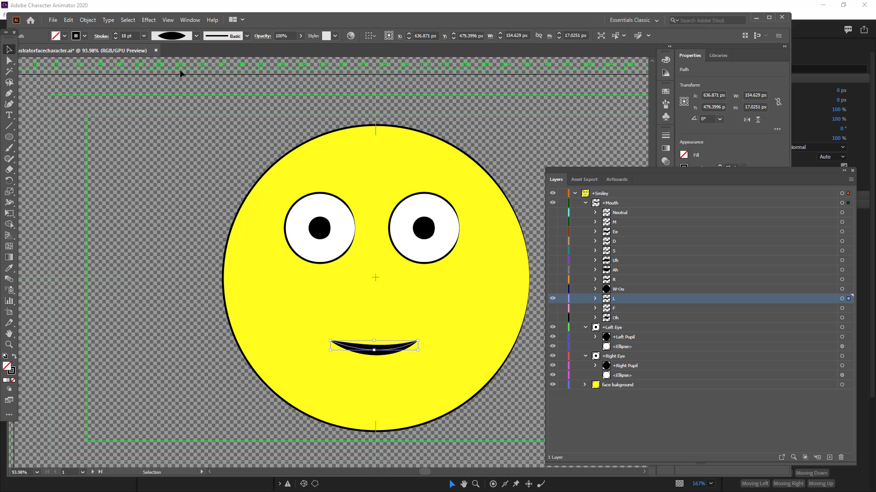
{"action": "left_click", "coordinate": [192, 39]}
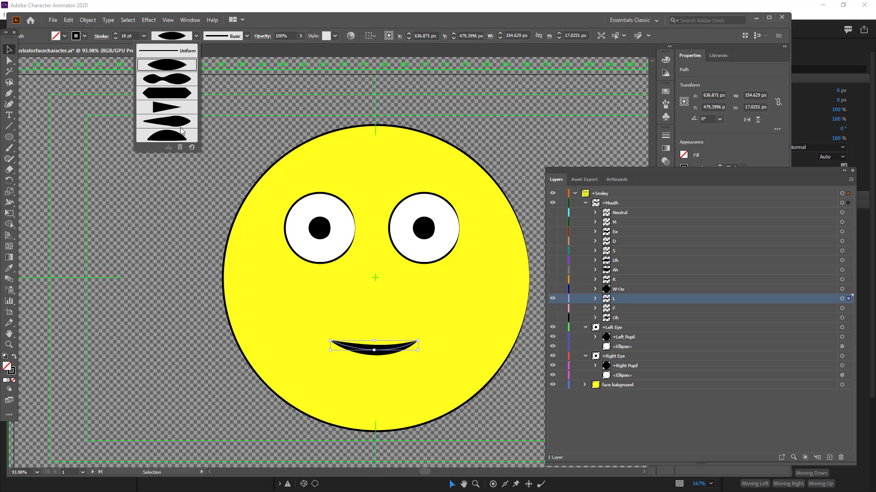
{"action": "left_click", "coordinate": [182, 131]}
{"action": "left_click", "coordinate": [192, 37]}
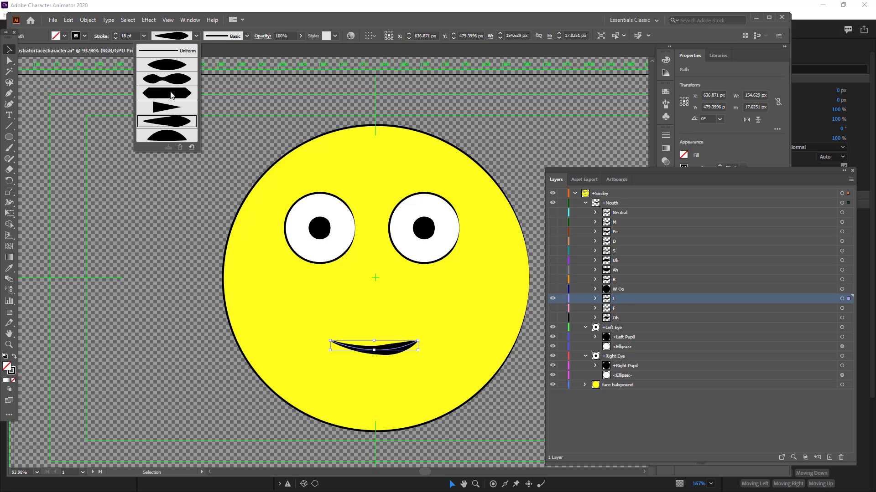
{"action": "left_click", "coordinate": [171, 95]}
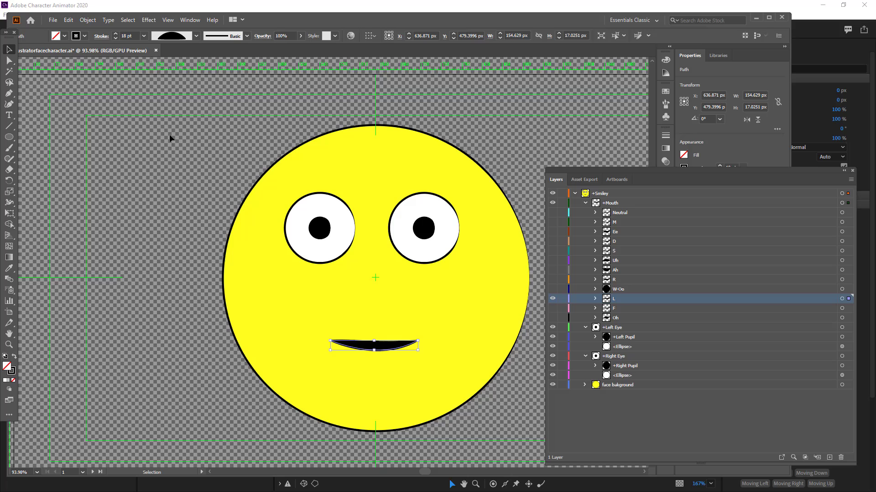
{"action": "left_click", "coordinate": [196, 36]}
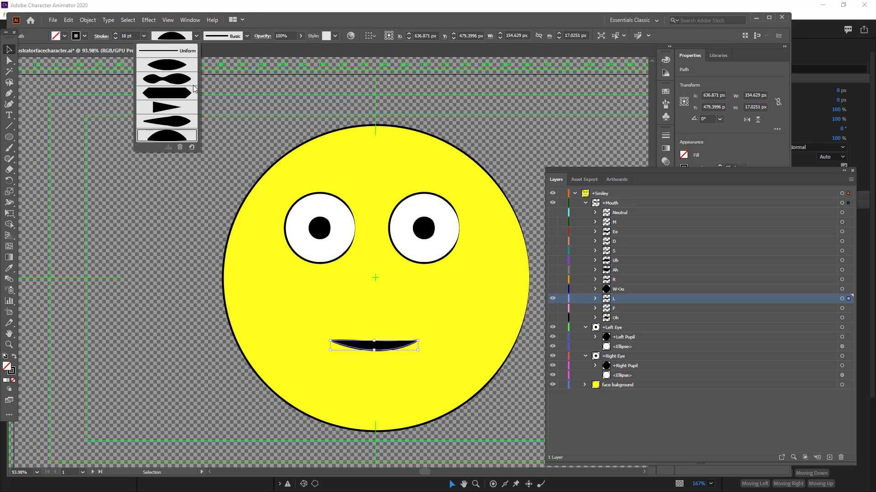
{"action": "left_click", "coordinate": [188, 122]}
{"action": "left_click", "coordinate": [195, 36]}
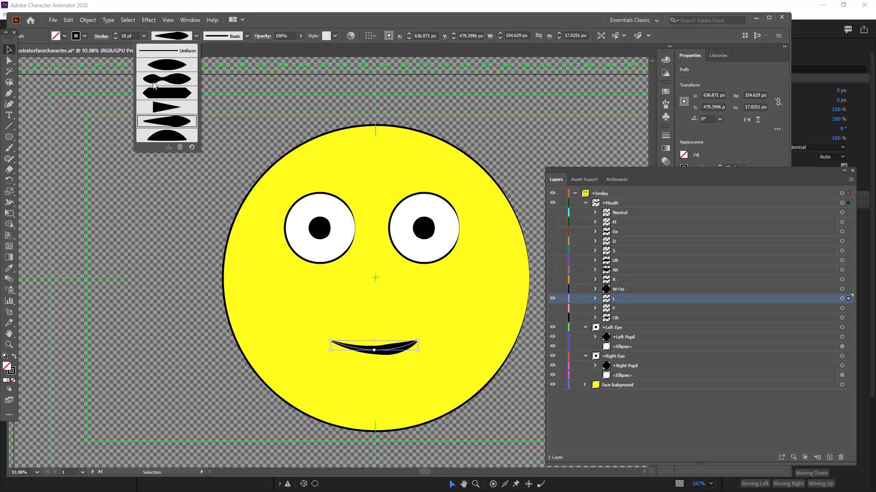
{"action": "left_click", "coordinate": [166, 92]}
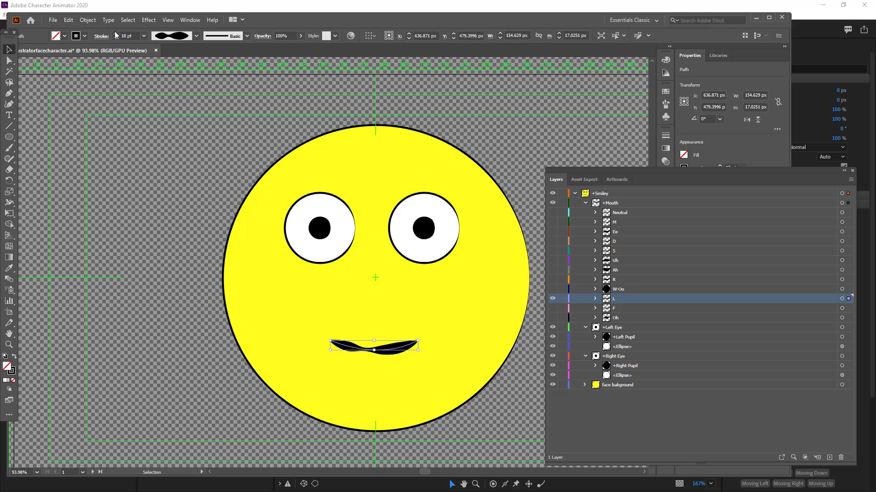
Step: Apply the lopsided teardrop width profile to the L mouth and stretch it downward to about 32 px high
{"action": "left_click", "coordinate": [169, 36]}
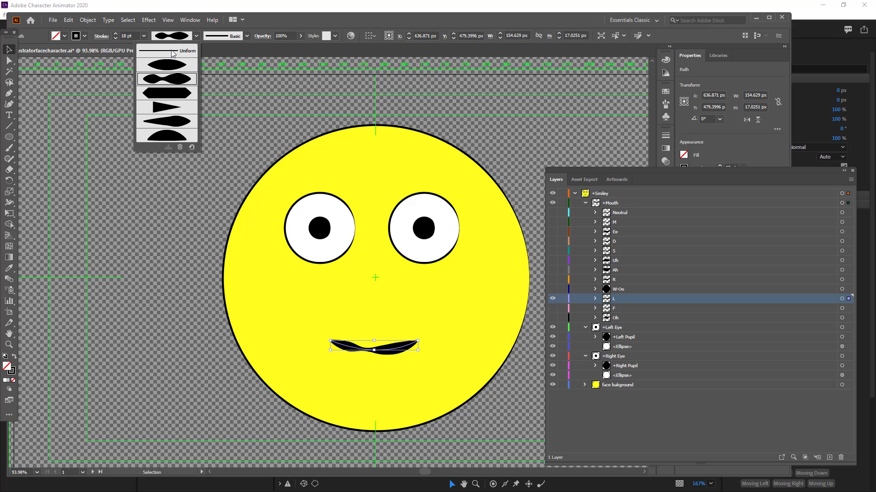
{"action": "left_click", "coordinate": [170, 118]}
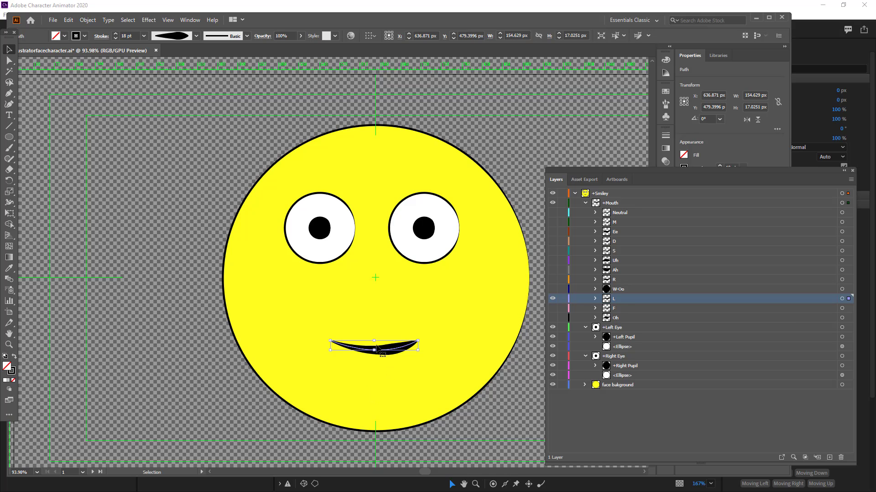
{"action": "left_click_drag", "start_coordinate": [376, 348], "coordinate": [375, 360]}
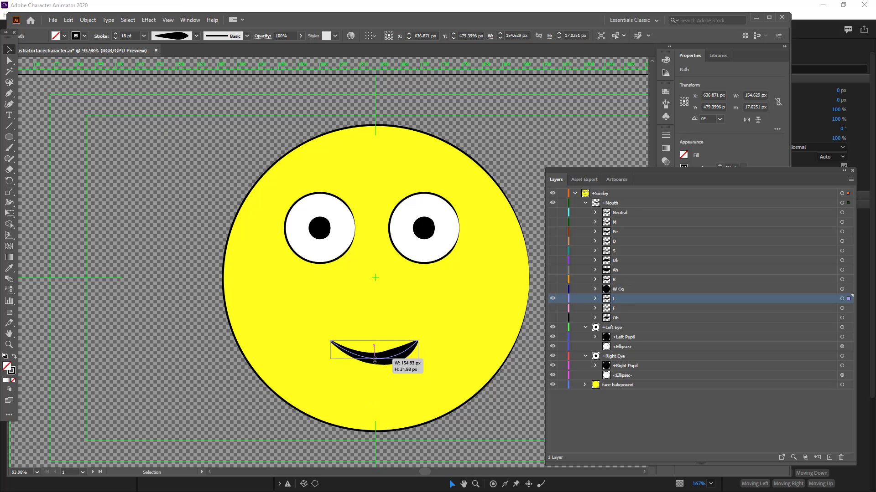
{"action": "left_click", "coordinate": [456, 330]}
{"action": "left_click", "coordinate": [397, 358]}
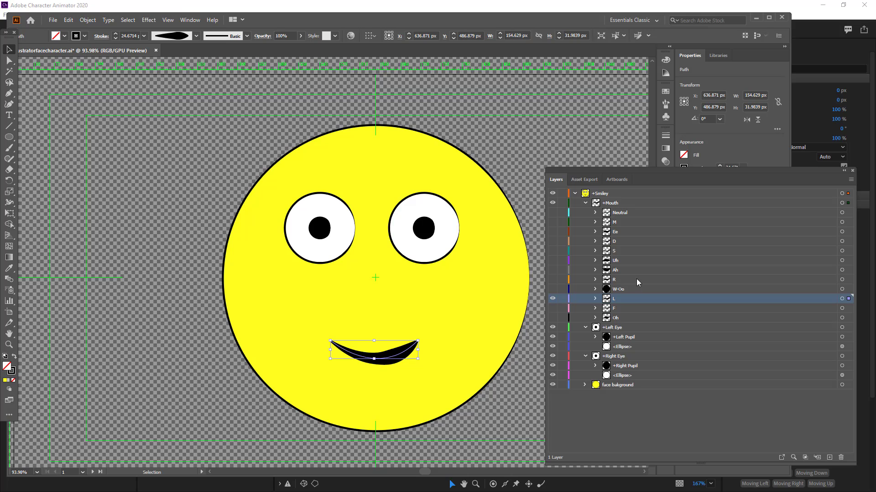
Step: Check the mouth tag list in Character Animator, return to Illustrator, and add a layer named Smile directly above layer Oh
{"action": "left_click", "coordinate": [798, 56]}
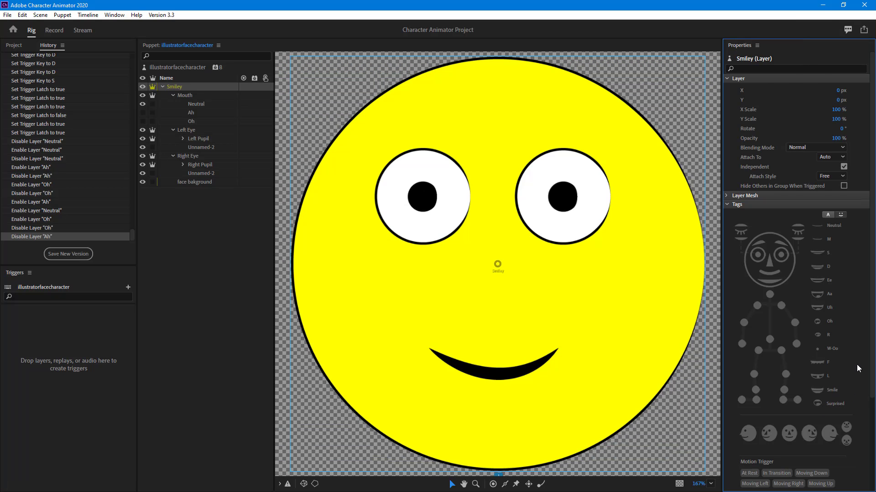
{"action": "key", "text": "alt+Tab"}
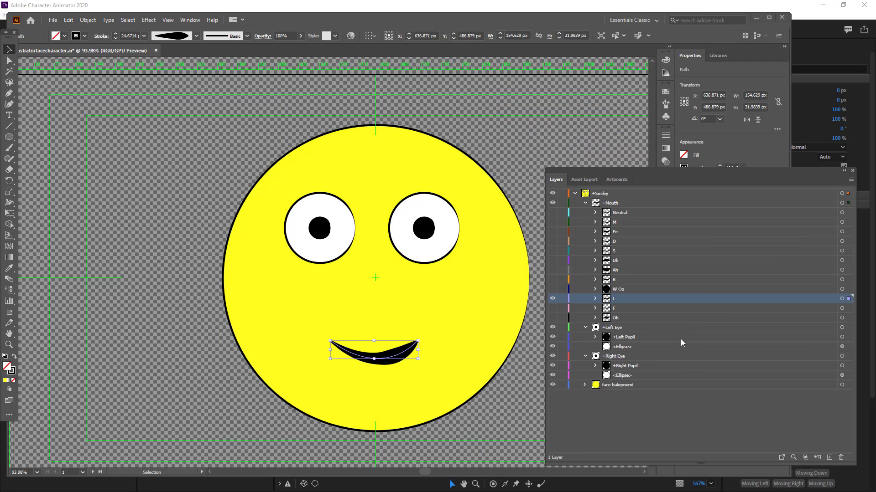
{"action": "left_click", "coordinate": [620, 311]}
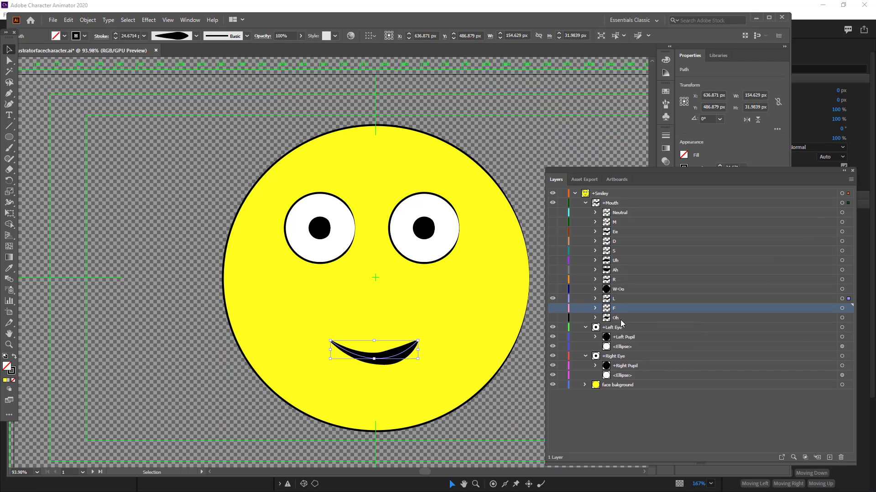
{"action": "left_click", "coordinate": [620, 318]}
{"action": "left_click", "coordinate": [829, 457]}
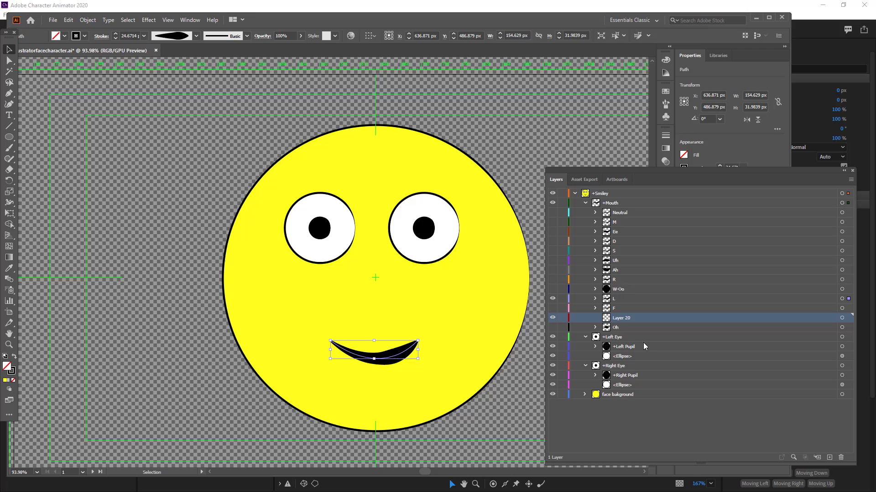
{"action": "double_click", "coordinate": [616, 320]}
{"action": "key", "text": "BackSpace"}
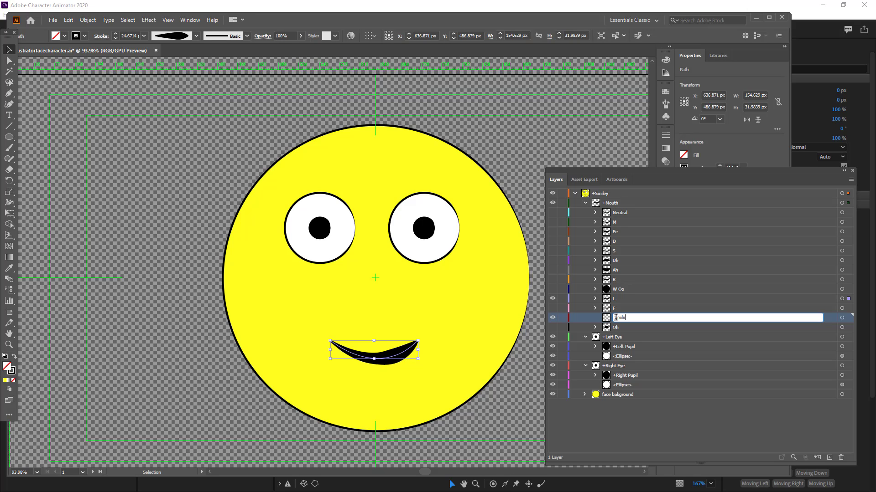
{"action": "key", "text": "Return"}
Step: Hide layer L and copy the mouth curve from layer Neutral
{"action": "left_click", "coordinate": [616, 213]}
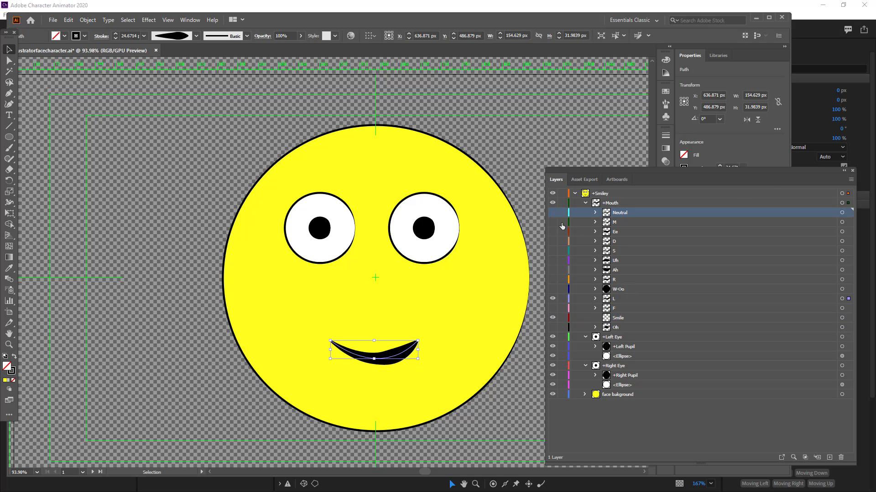
{"action": "left_click", "coordinate": [552, 301]}
{"action": "left_click", "coordinate": [367, 361]}
{"action": "key", "text": "ctrl+c"}
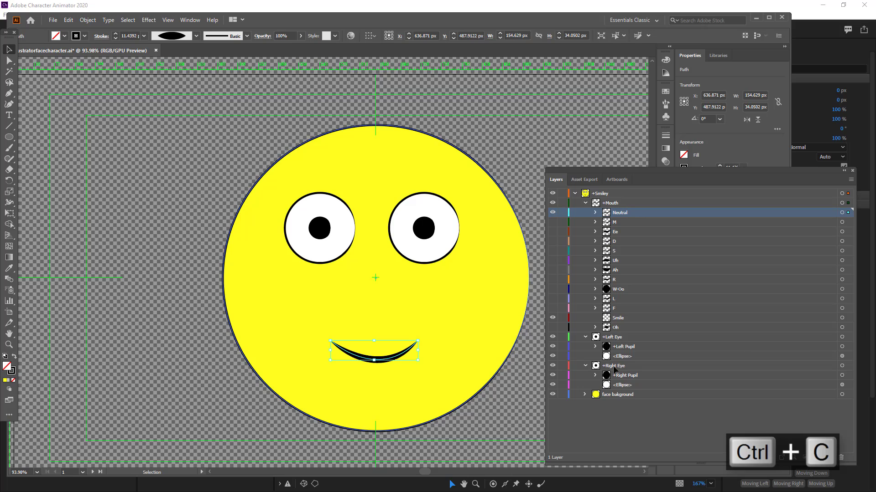
Step: Hide layer Neutral and paste the copied mouth curve in place on layer Smile
{"action": "left_click", "coordinate": [613, 320]}
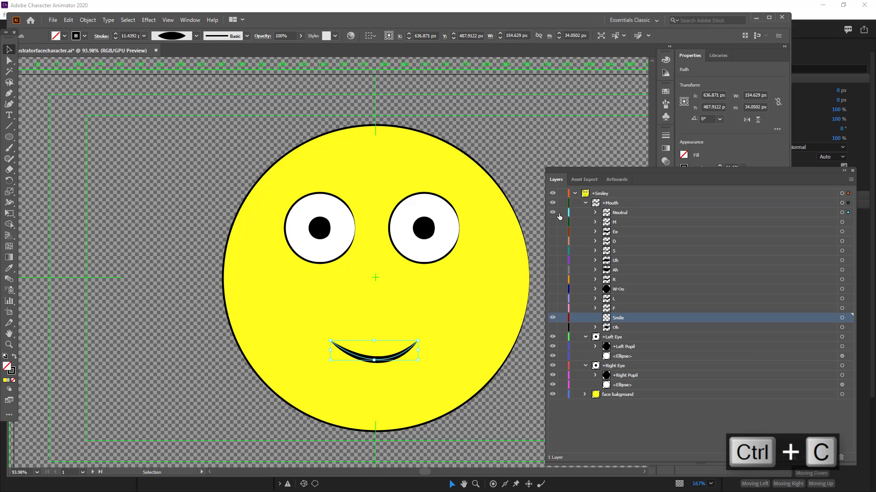
{"action": "key", "text": "ctrl+f"}
{"action": "key", "text": "ctrl+z"}
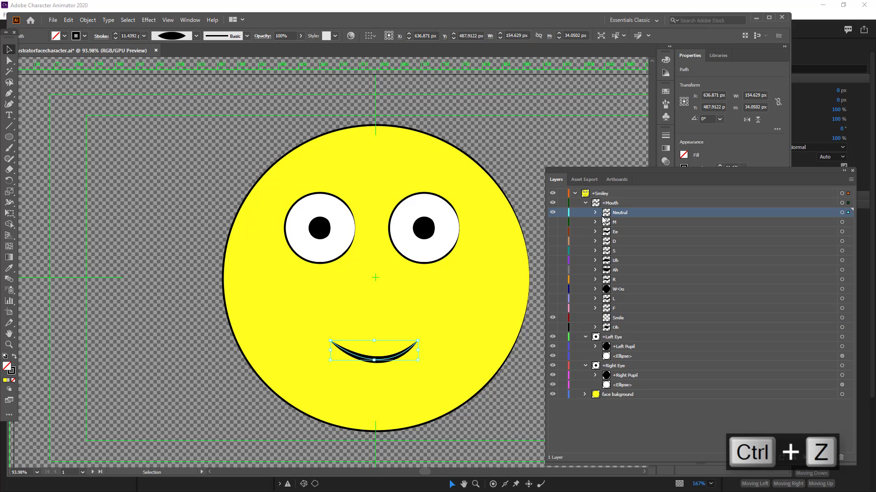
{"action": "left_click", "coordinate": [552, 212]}
{"action": "left_click", "coordinate": [625, 318]}
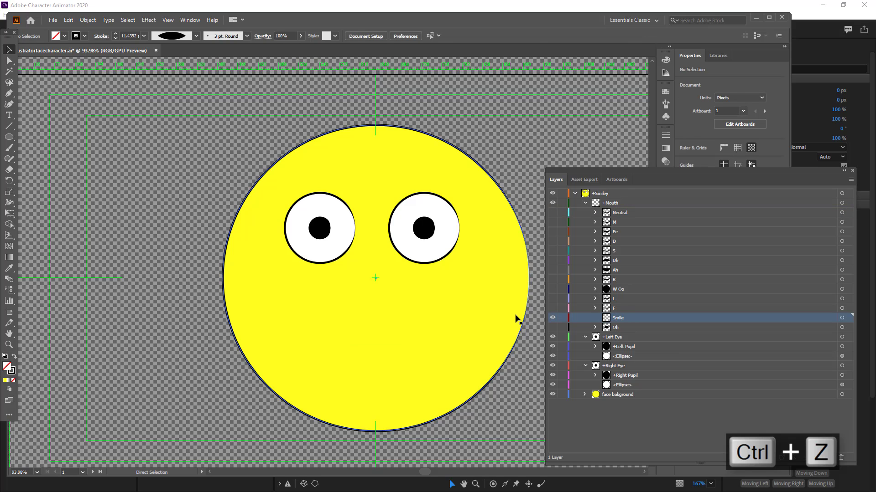
{"action": "key", "text": "ctrl+v"}
{"action": "left_click", "coordinate": [504, 225]}
{"action": "key", "text": "ctrl+z"}
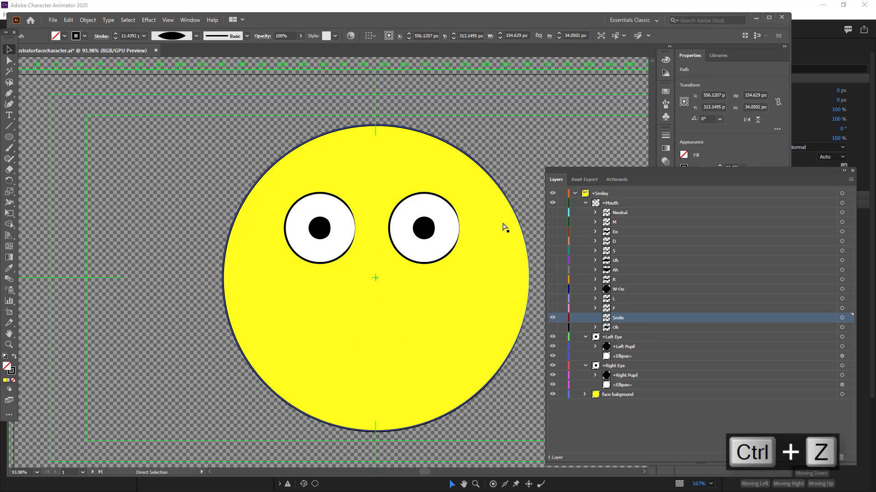
{"action": "key", "text": "ctrl+f"}
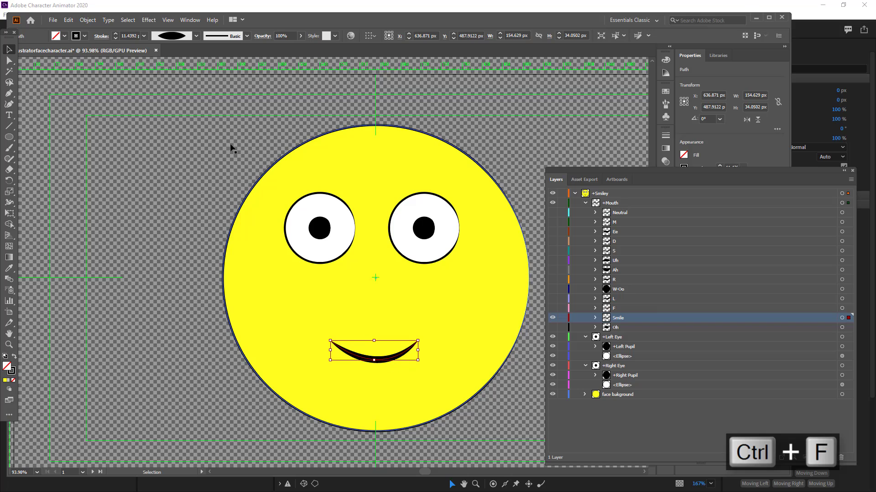
Step: Enlarge the Smile mouth to about 172 by 63 px with a stroke of about 16.4 pt, and hide layer Smile
{"action": "left_click_drag", "start_coordinate": [378, 347], "coordinate": [405, 356]}
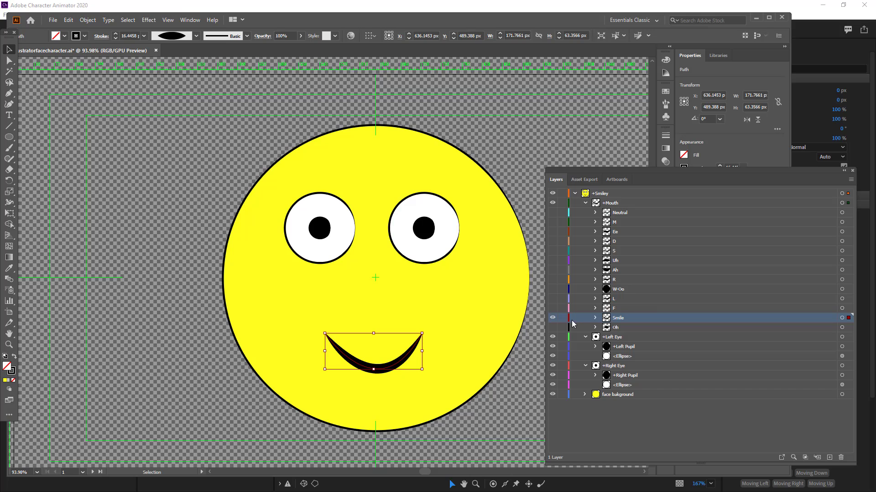
{"action": "left_click", "coordinate": [552, 318]}
Step: Check the remaining mouth tags in Character Animator, return to Illustrator, and copy the mouth from layer Ah, leaving that layer hidden
{"action": "left_click", "coordinate": [802, 35]}
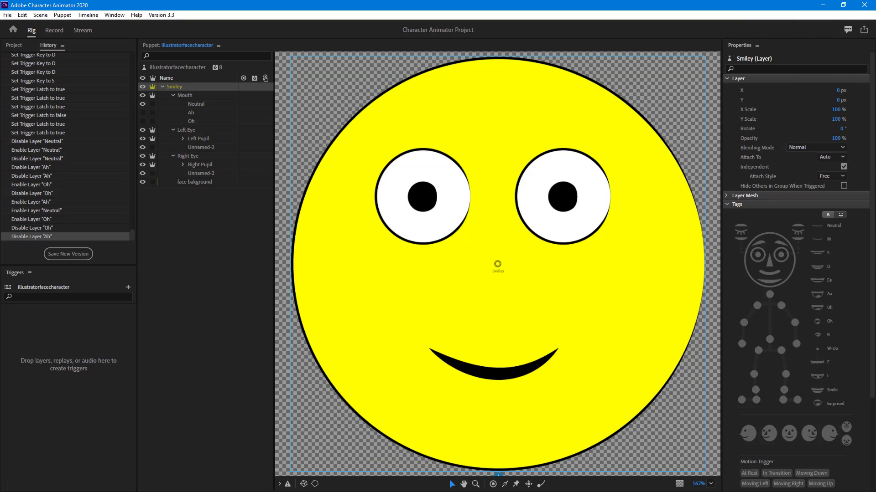
{"action": "key", "text": "alt+Tab"}
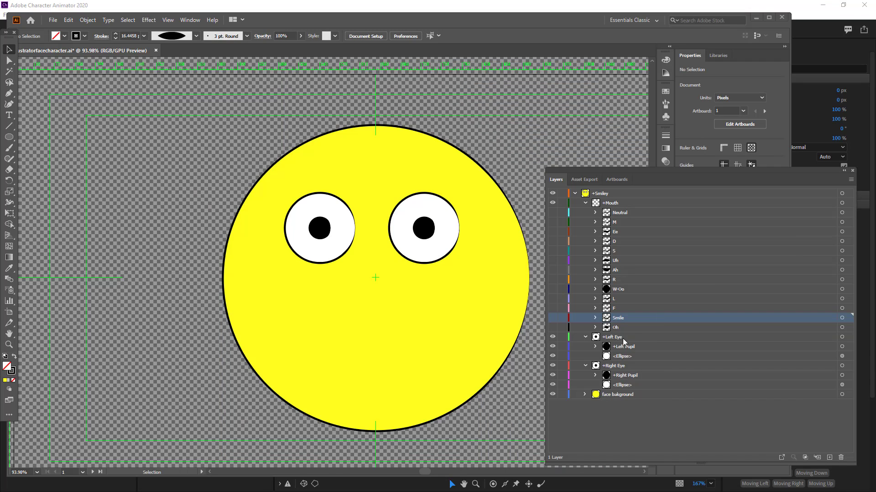
{"action": "left_click", "coordinate": [619, 292]}
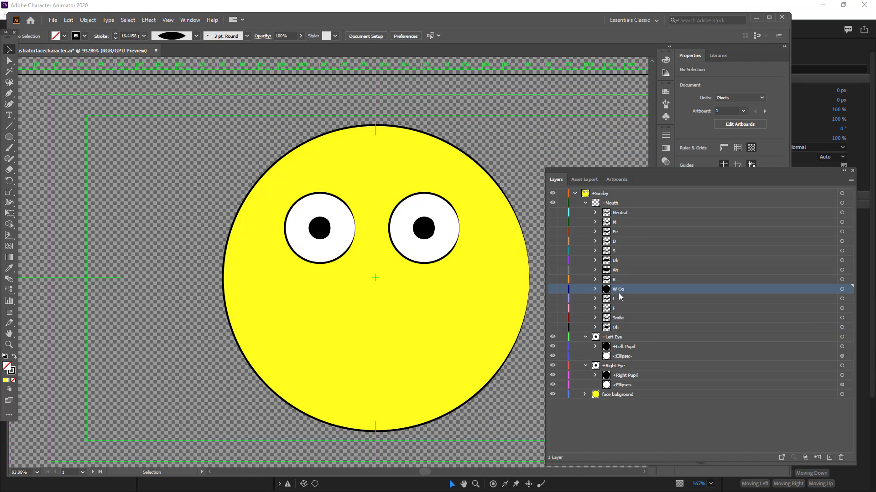
{"action": "left_click", "coordinate": [622, 270]}
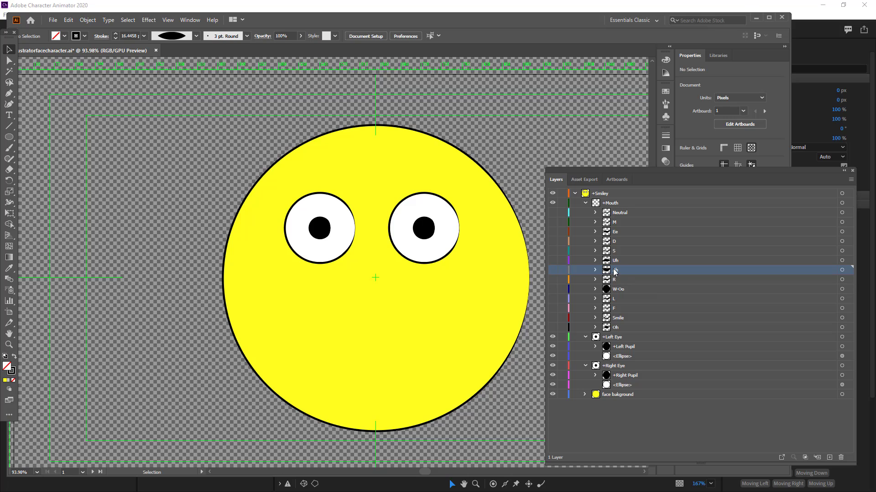
{"action": "left_click", "coordinate": [552, 270]}
{"action": "left_click", "coordinate": [393, 361]}
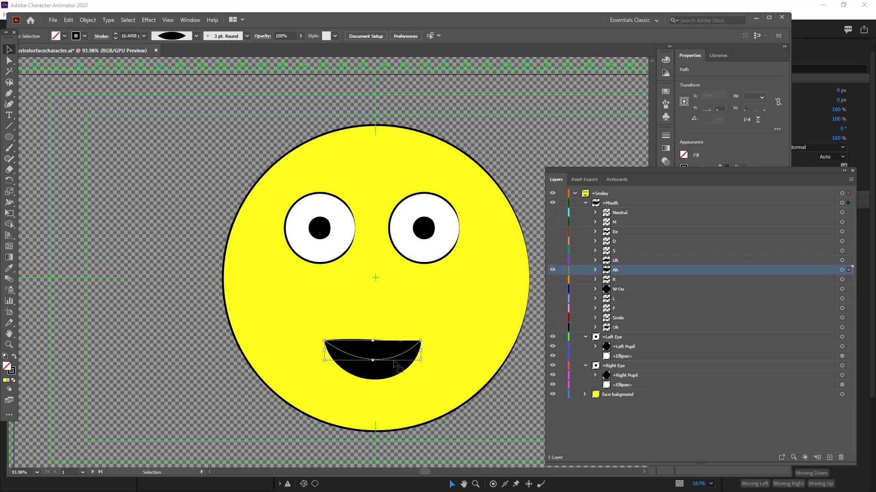
{"action": "key", "text": "ctrl+c"}
{"action": "left_click", "coordinate": [552, 270]}
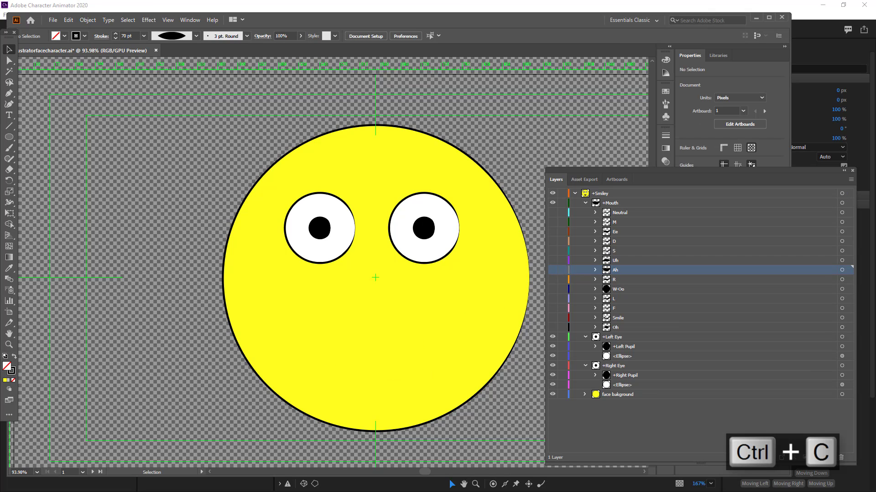
Step: Add a layer named Surprised directly above layer Ah and paste the copied mouth in place on it
{"action": "key", "text": "ctrl+l"}
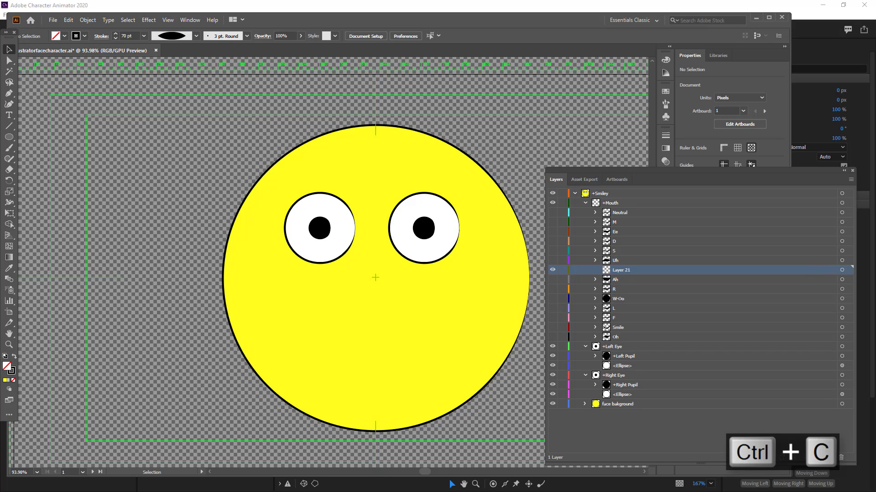
{"action": "double_click", "coordinate": [621, 270]}
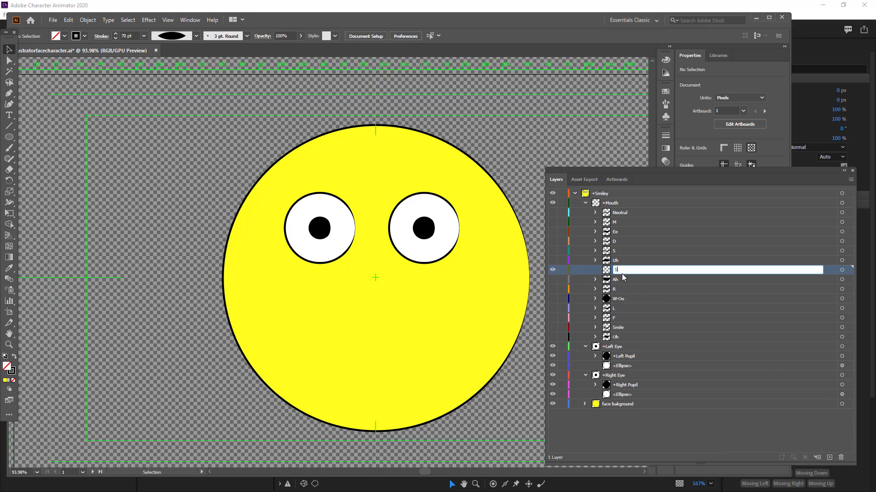
{"action": "type", "text": "Surprised"}
{"action": "key", "text": "Return"}
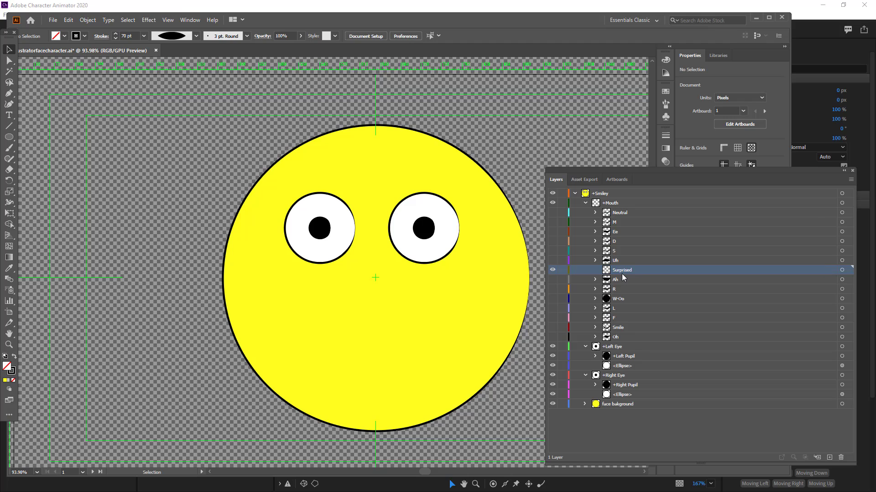
{"action": "key", "text": "ctrl+v"}
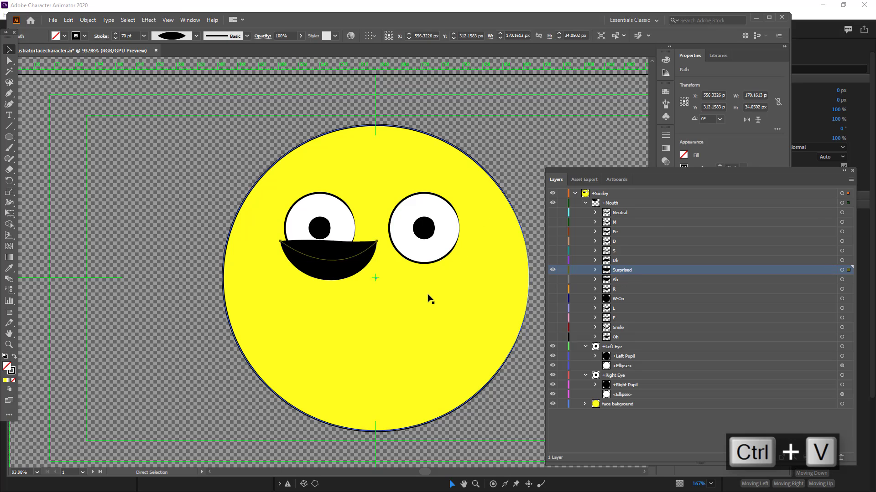
{"action": "key", "text": "ctrl+z"}
{"action": "key", "text": "ctrl+f"}
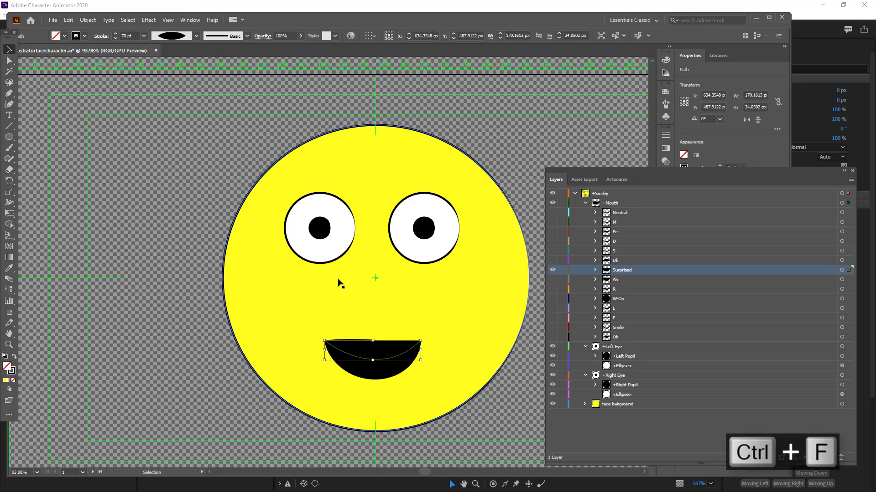
Step: Flatten the Surprised mouth path to about 17 px high and raise its stroke weight to 109 pt
{"action": "left_click_drag", "start_coordinate": [373, 361], "coordinate": [372, 349]}
{"action": "left_click", "coordinate": [116, 34]}
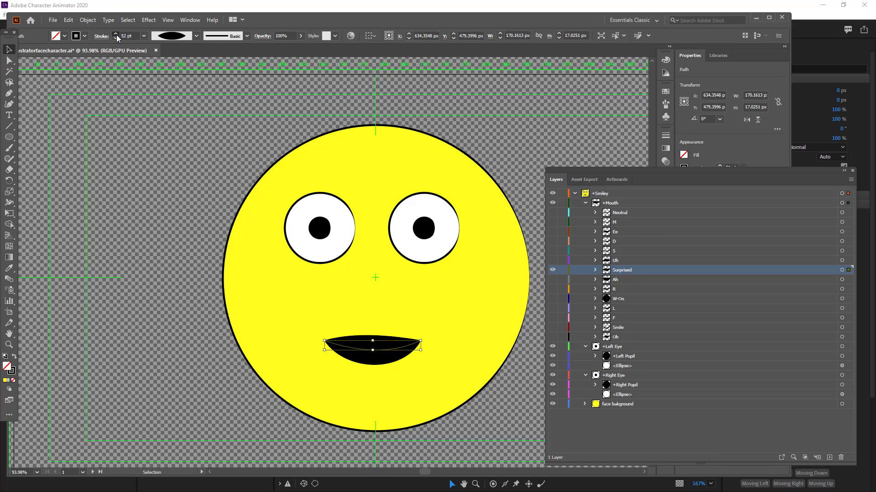
{"action": "left_click", "coordinate": [116, 34]}
{"action": "left_click", "coordinate": [116, 33]}
{"action": "left_click", "coordinate": [116, 34]}
{"action": "left_click", "coordinate": [116, 33]}
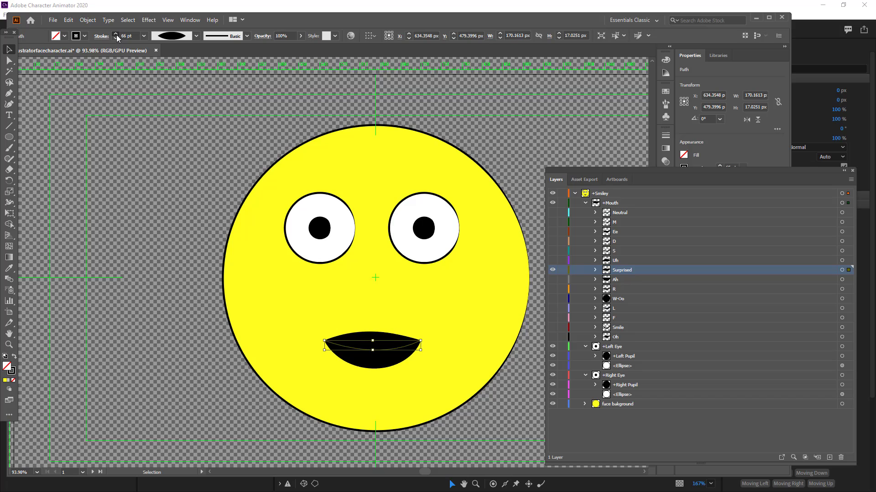
{"action": "left_click", "coordinate": [116, 33]}
{"action": "left_click", "coordinate": [116, 34]}
{"action": "left_click", "coordinate": [116, 33]}
{"action": "left_click", "coordinate": [115, 33]}
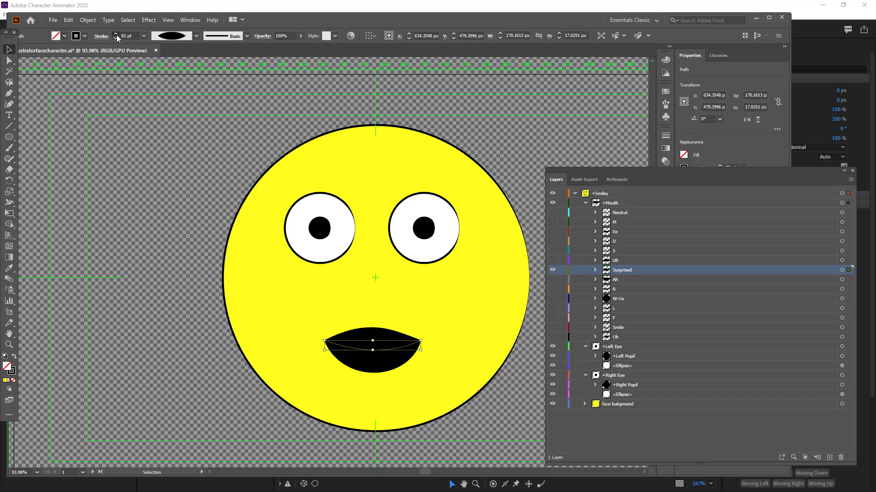
{"action": "left_click", "coordinate": [116, 33]}
{"action": "left_click", "coordinate": [116, 34]}
{"action": "left_click", "coordinate": [116, 34]}
{"action": "left_click", "coordinate": [115, 34]}
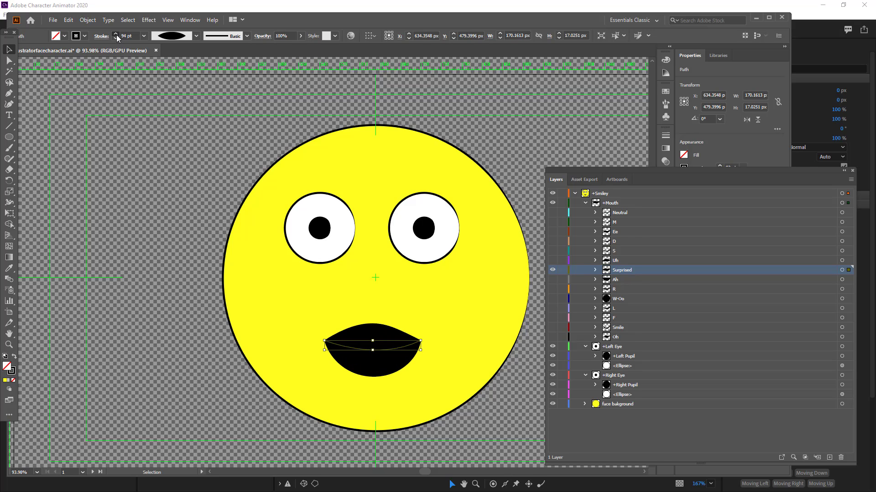
{"action": "left_click", "coordinate": [116, 33]}
{"action": "left_click", "coordinate": [116, 34]}
{"action": "left_click", "coordinate": [116, 34]}
{"action": "left_click", "coordinate": [117, 36]}
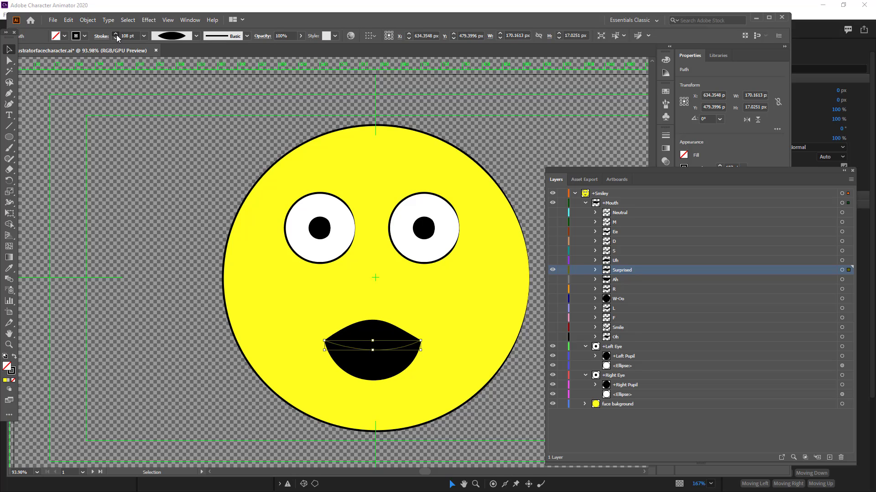
{"action": "left_click", "coordinate": [116, 36]}
{"action": "left_click", "coordinate": [638, 400]}
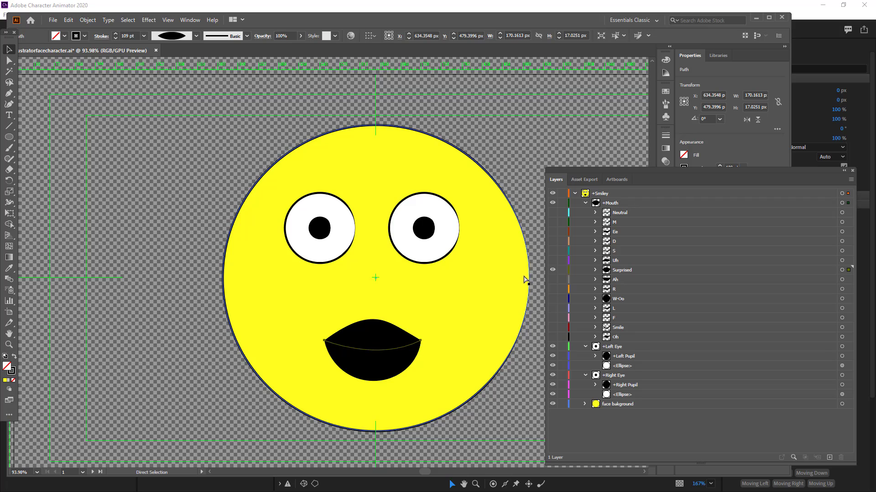
Step: Save the smiley artwork and switch to Character Animator to load the updated mouth layers
{"action": "key", "text": "ctrl+s"}
{"action": "left_click", "coordinate": [570, 120]}
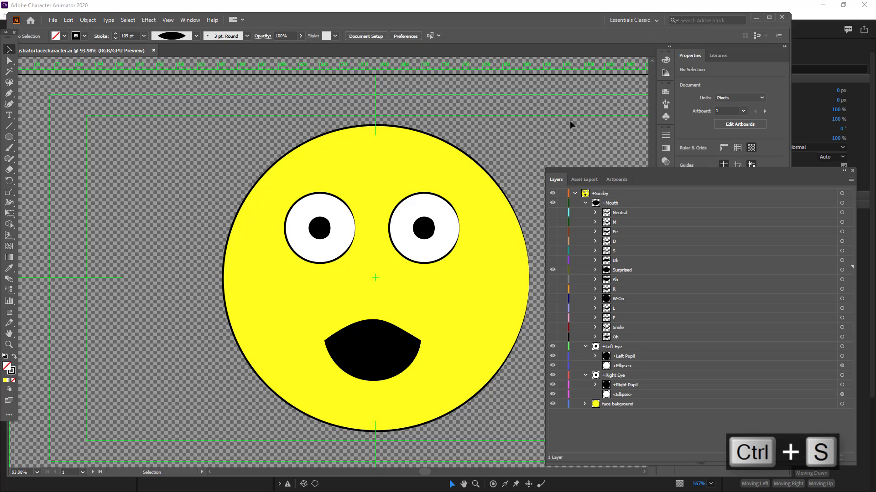
{"action": "left_click", "coordinate": [53, 20]}
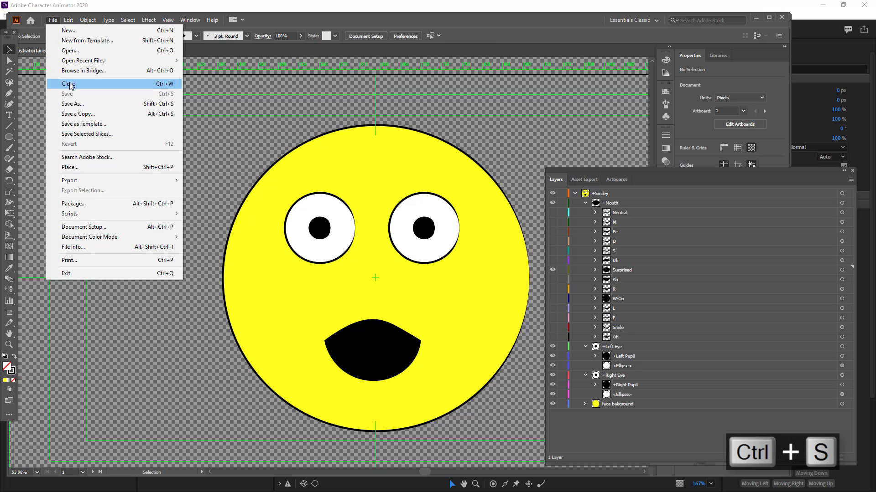
{"action": "left_click", "coordinate": [468, 130]}
{"action": "left_click", "coordinate": [768, 8]}
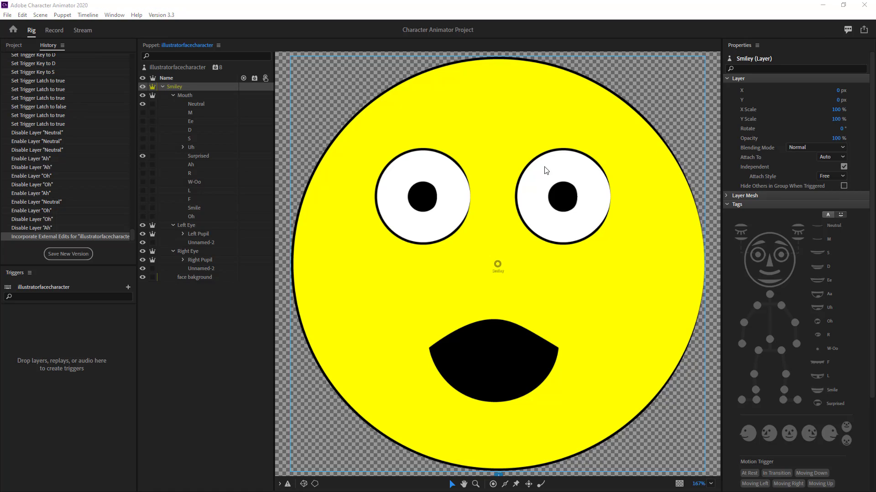
Step: Hide the Surprised layer in the puppet's Mouth group and toggle the Neutral layer off and on again
{"action": "left_click", "coordinate": [196, 114]}
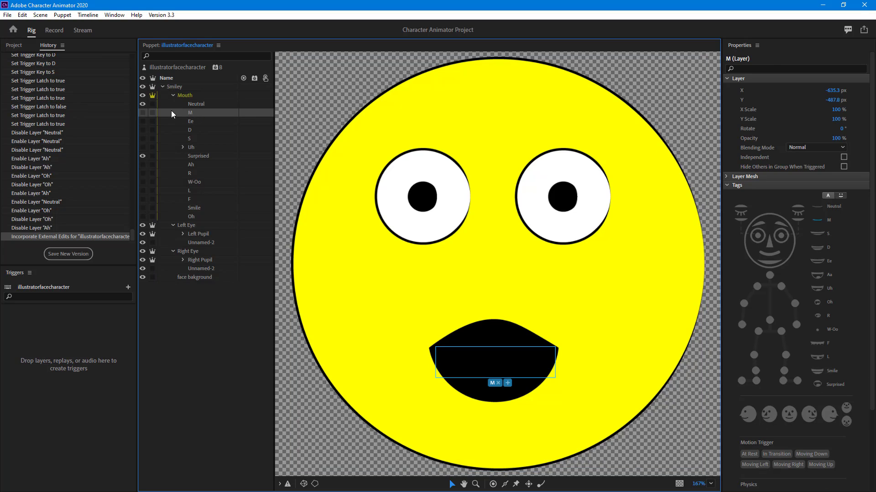
{"action": "left_click", "coordinate": [143, 156]}
{"action": "left_click", "coordinate": [142, 104]}
{"action": "left_click", "coordinate": [141, 104]}
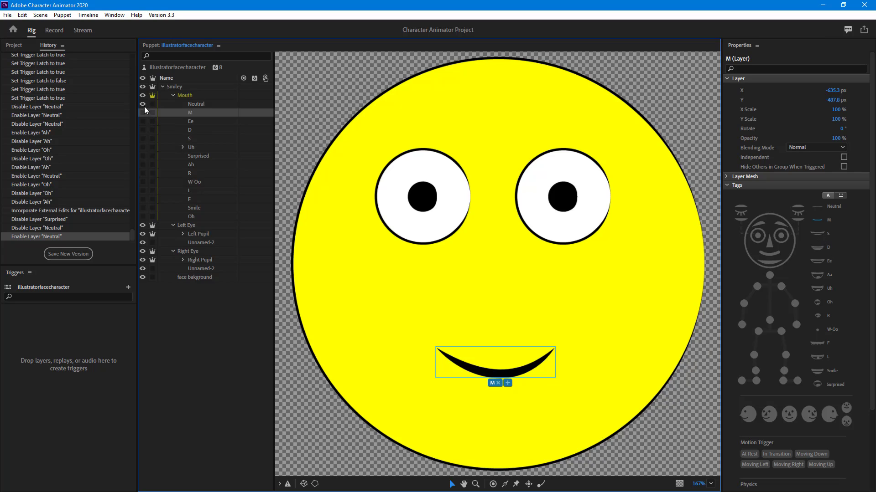
Step: Try the M tag on the Neutral mouth layer in place of its Neutral tag, and restore the Neutral tag
{"action": "left_click", "coordinate": [202, 104]}
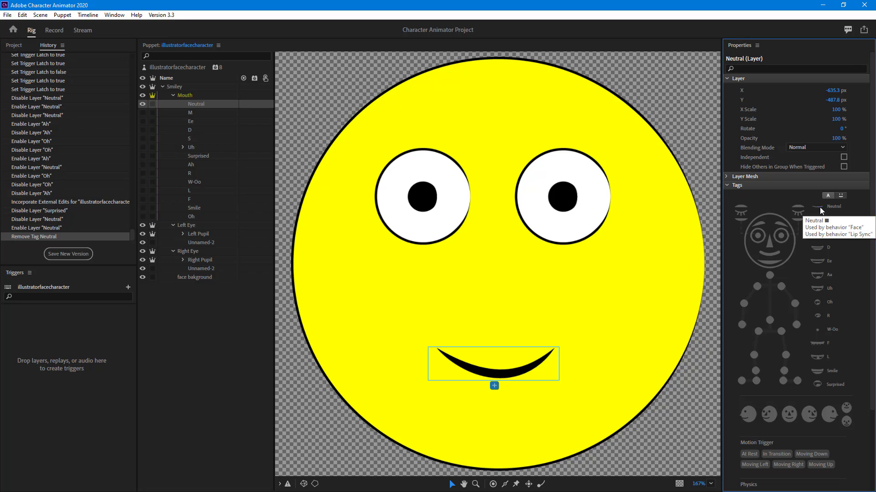
{"action": "left_click", "coordinate": [819, 221]}
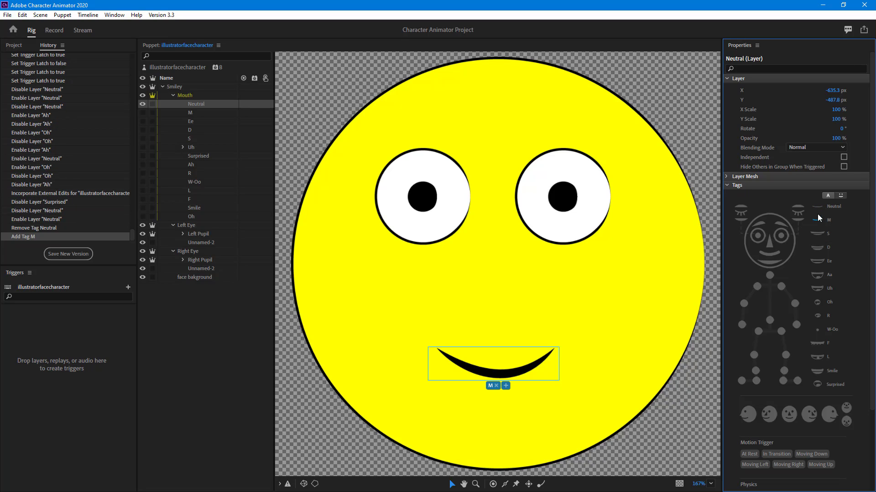
{"action": "left_click", "coordinate": [817, 214]}
{"action": "left_click", "coordinate": [817, 206]}
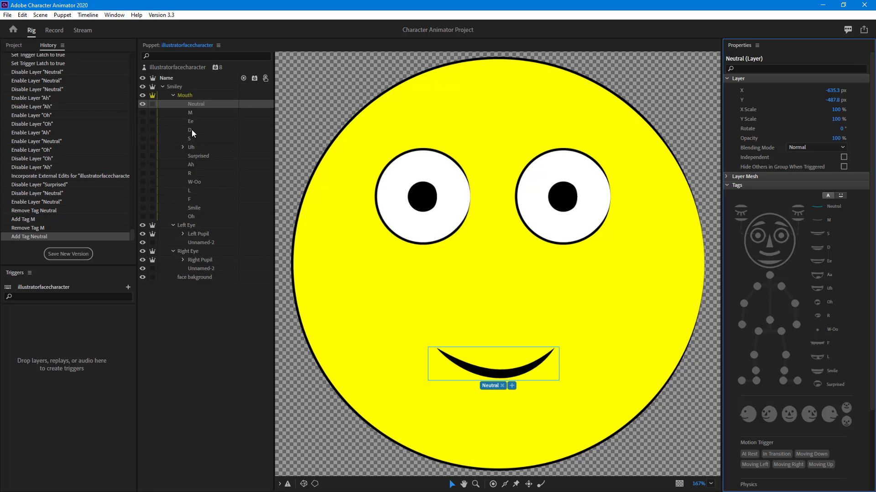
Step: Hide the Neutral layer and preview the mouth layers from M down to R by showing and hiding each one in turn
{"action": "left_click", "coordinate": [142, 104]}
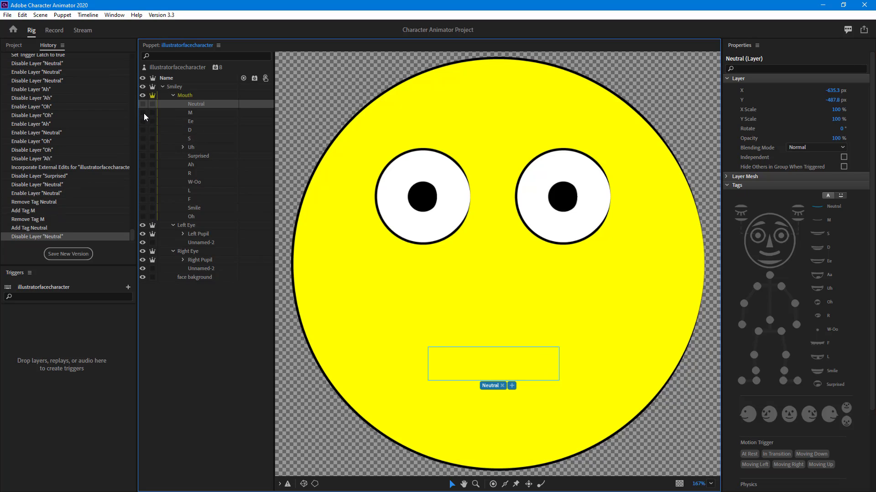
{"action": "left_click", "coordinate": [143, 113]}
{"action": "left_click", "coordinate": [142, 112]}
{"action": "left_click", "coordinate": [142, 121]}
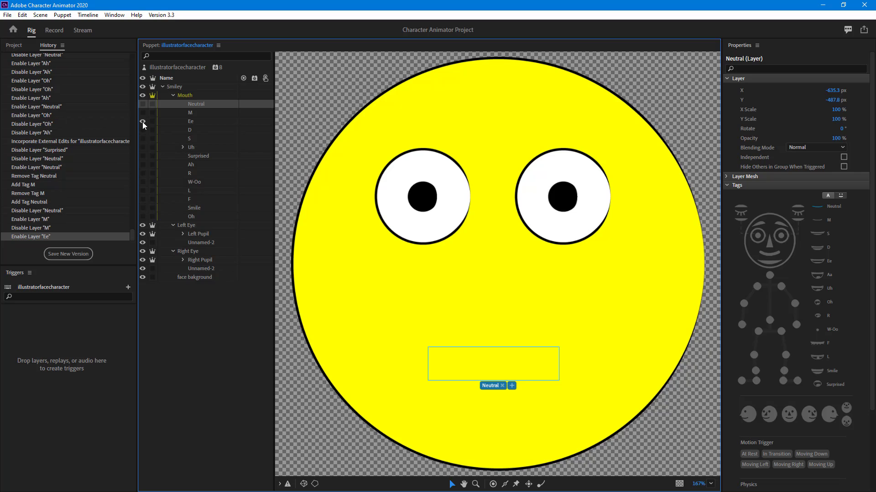
{"action": "left_click", "coordinate": [143, 121]}
{"action": "left_click", "coordinate": [142, 130]}
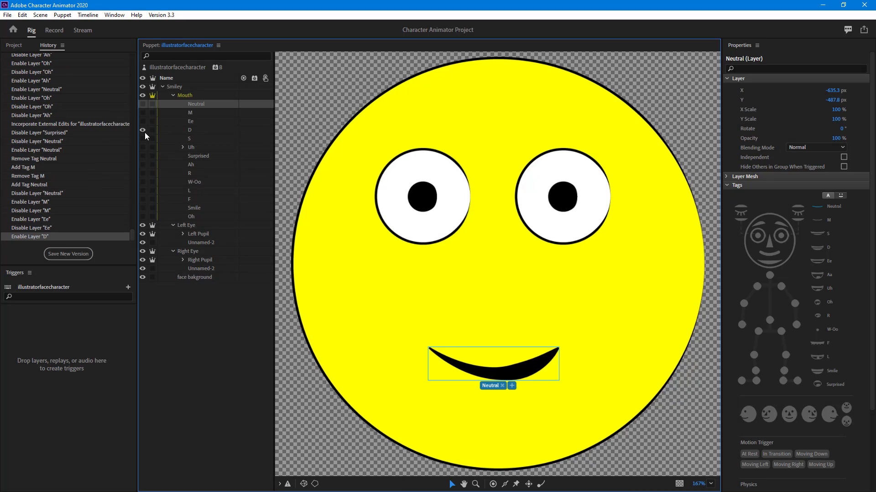
{"action": "left_click", "coordinate": [144, 132]}
{"action": "left_click", "coordinate": [143, 139]}
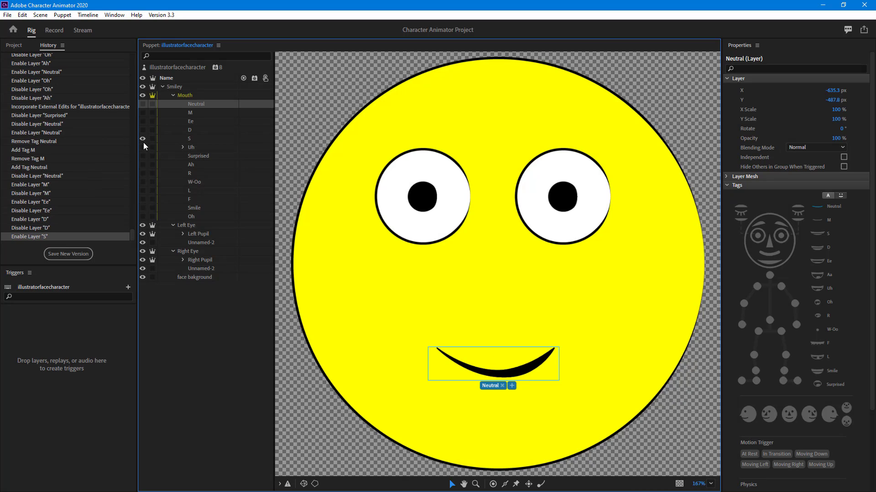
{"action": "left_click", "coordinate": [143, 140]}
{"action": "left_click", "coordinate": [144, 149]}
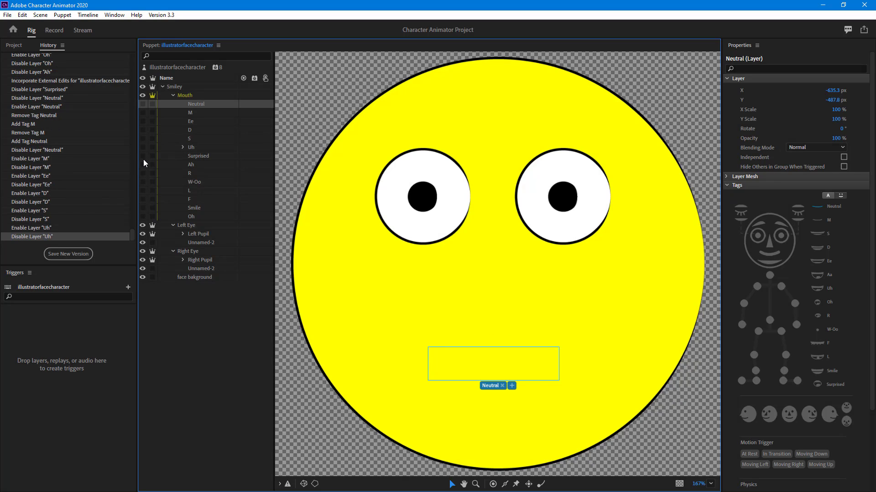
{"action": "left_click", "coordinate": [143, 158]}
{"action": "left_click", "coordinate": [143, 158]}
{"action": "left_click", "coordinate": [143, 165]}
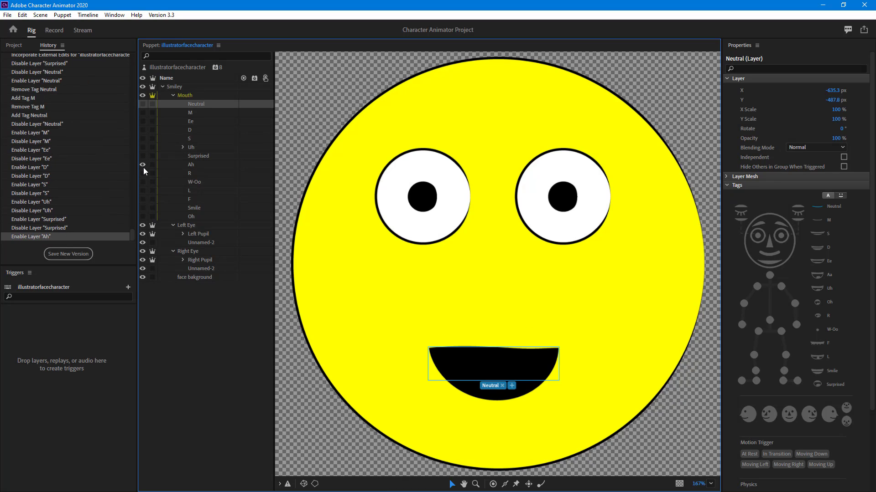
{"action": "left_click", "coordinate": [143, 166]}
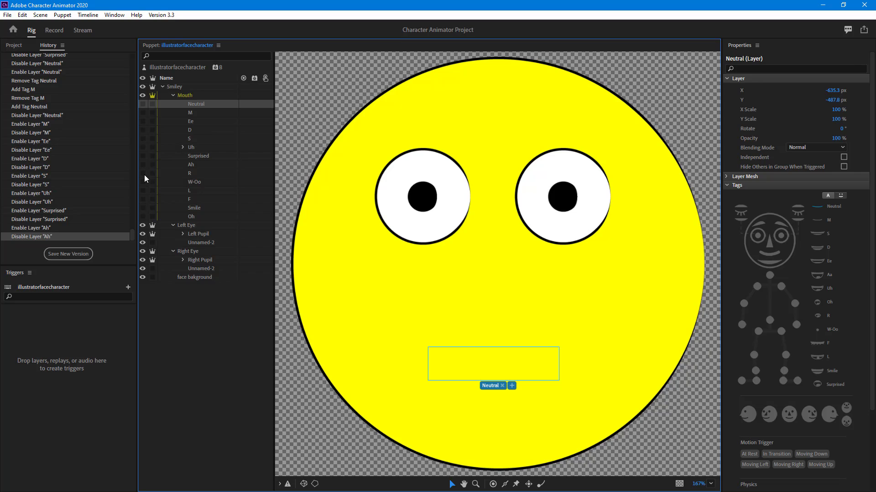
{"action": "left_click", "coordinate": [144, 174]}
{"action": "left_click", "coordinate": [144, 174]}
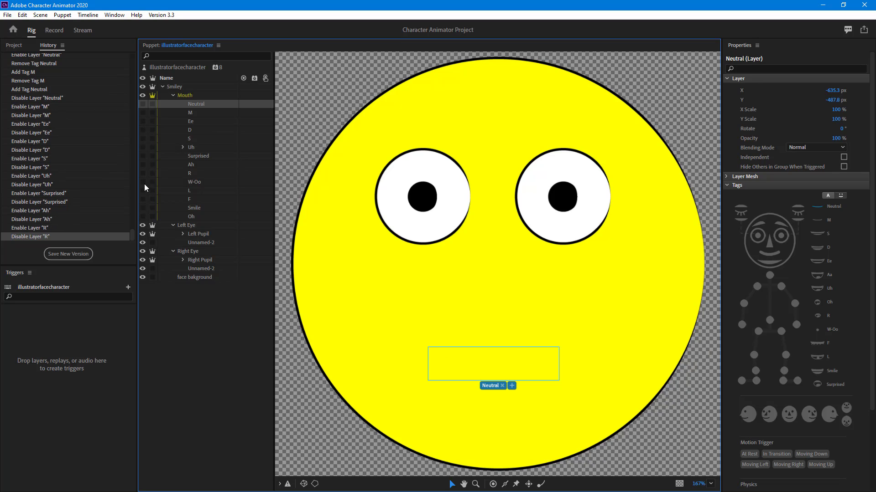
Step: Collapse and re-expand the Mouth group, and make its Neutral layer visible again
{"action": "left_click", "coordinate": [172, 95]}
{"action": "left_click", "coordinate": [174, 95]}
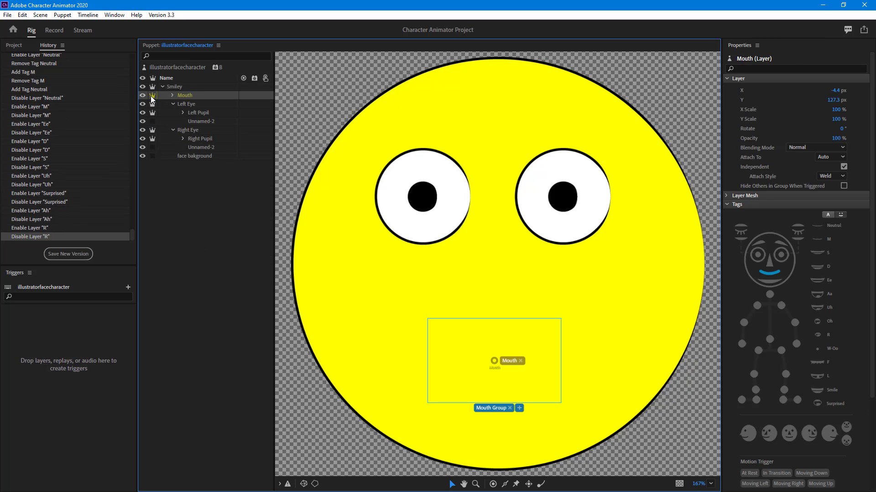
{"action": "left_click", "coordinate": [172, 94]}
{"action": "left_click", "coordinate": [201, 105]}
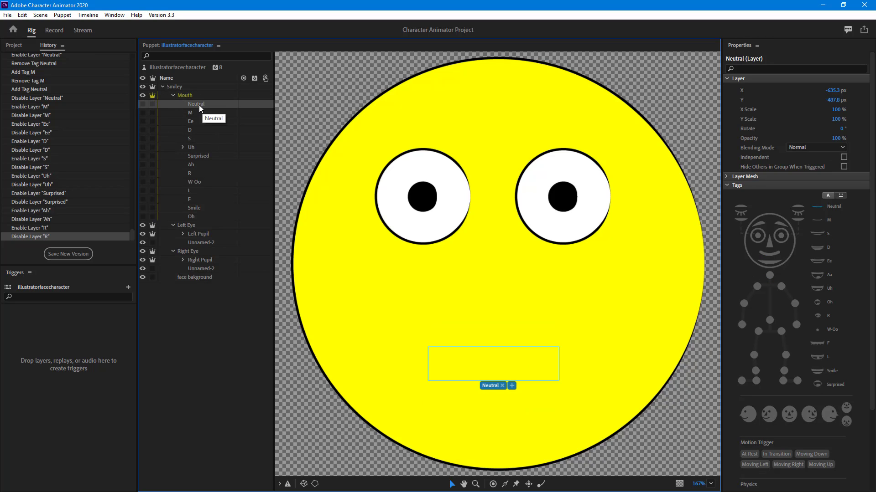
{"action": "left_click", "coordinate": [143, 104]}
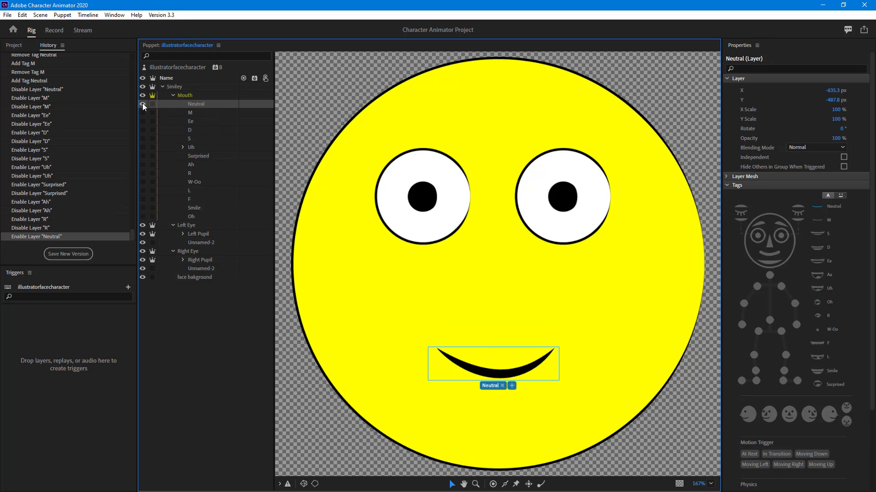
Step: Go through the mouth layers from M down to Oh one by one and check which lip-sync tag each carries
{"action": "left_click", "coordinate": [188, 113]}
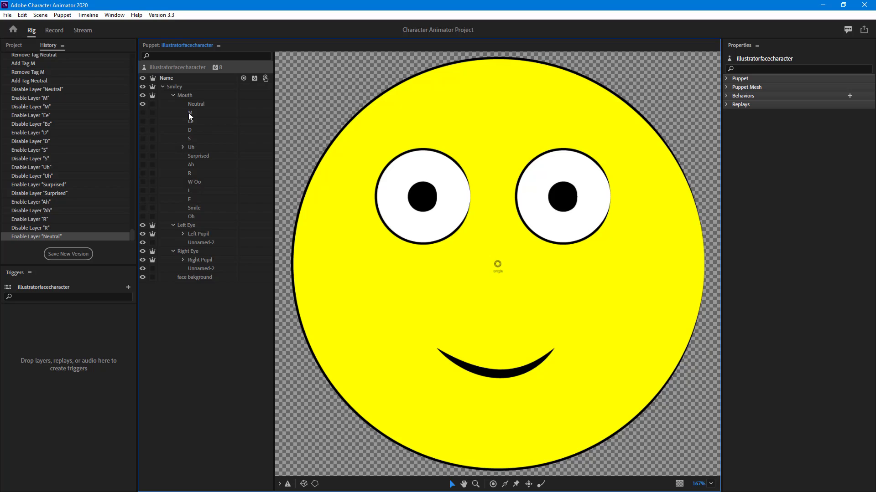
{"action": "left_click", "coordinate": [189, 114]}
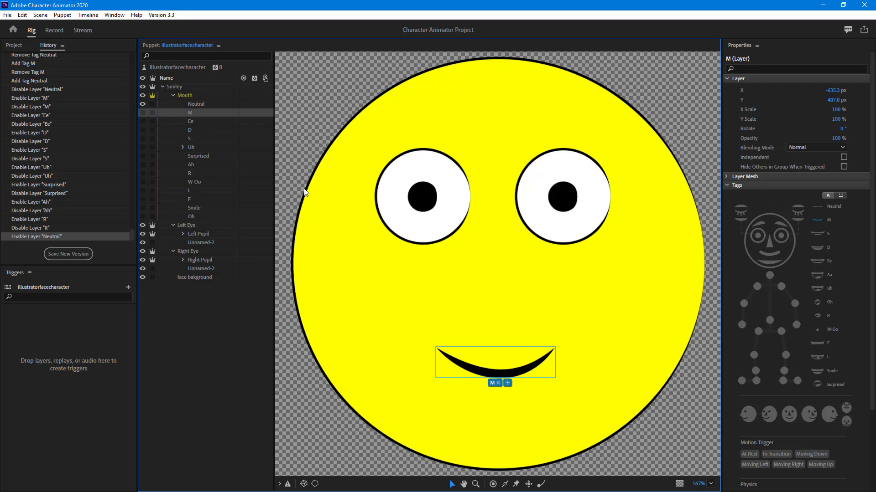
{"action": "left_click", "coordinate": [193, 123]}
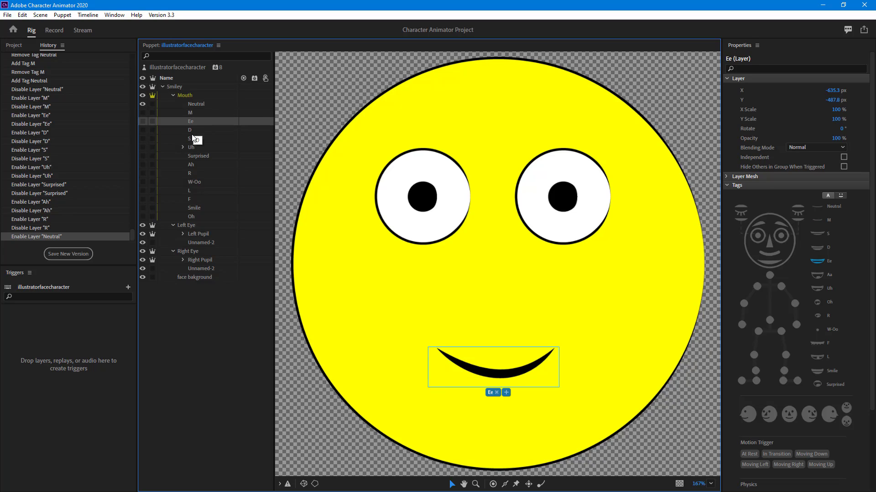
{"action": "left_click", "coordinate": [189, 130]}
{"action": "left_click", "coordinate": [192, 140]}
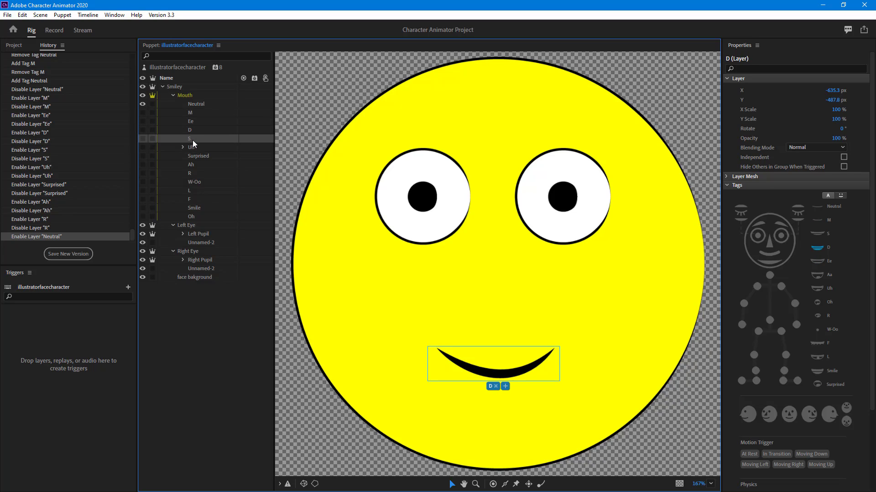
{"action": "left_click", "coordinate": [193, 148]}
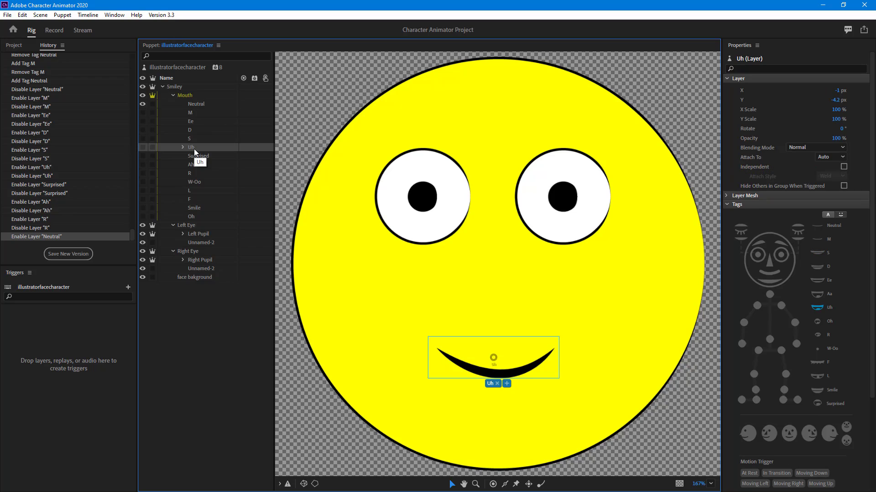
{"action": "left_click", "coordinate": [195, 156]}
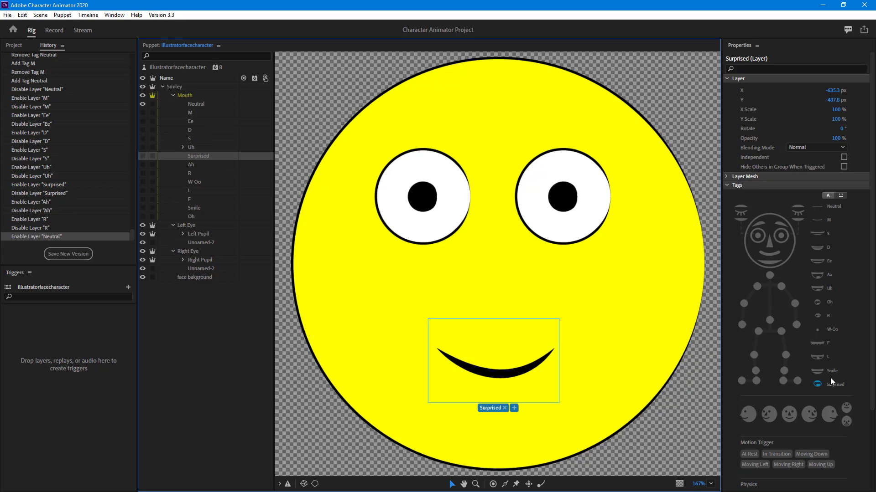
{"action": "left_click", "coordinate": [193, 165]}
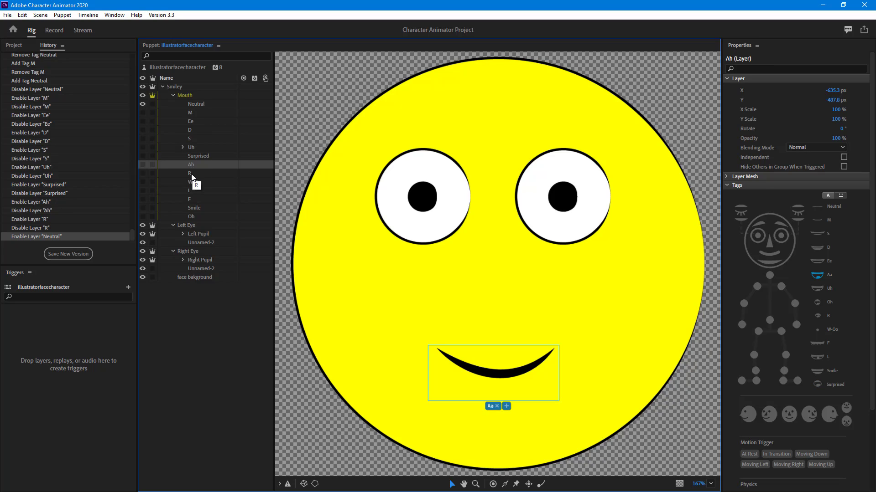
{"action": "left_click", "coordinate": [191, 176]}
{"action": "left_click", "coordinate": [192, 183]}
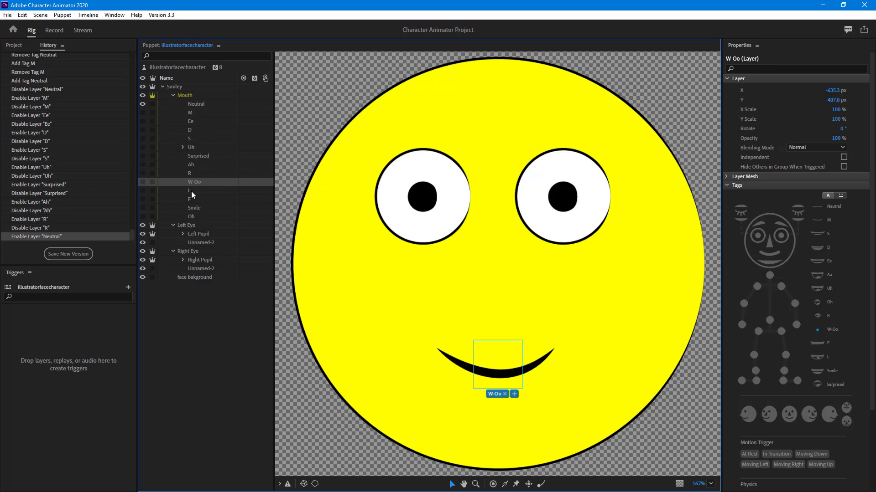
{"action": "left_click", "coordinate": [190, 191]}
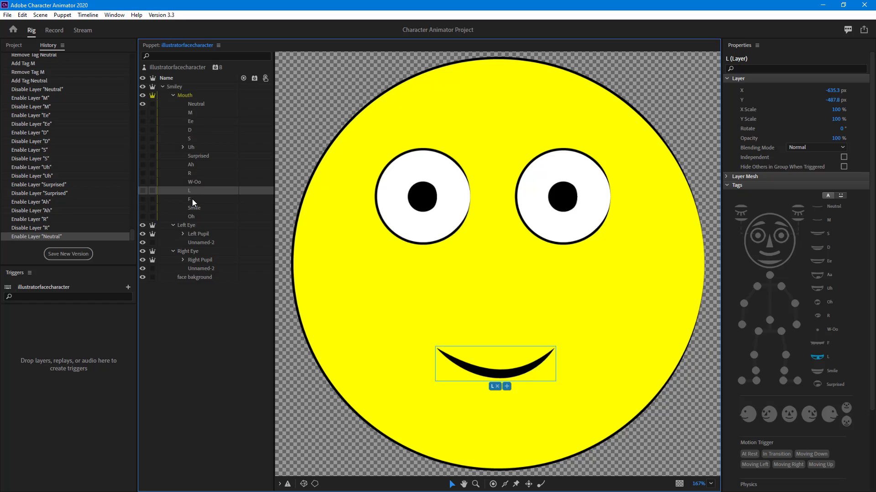
{"action": "left_click", "coordinate": [192, 199]}
{"action": "left_click", "coordinate": [195, 209]}
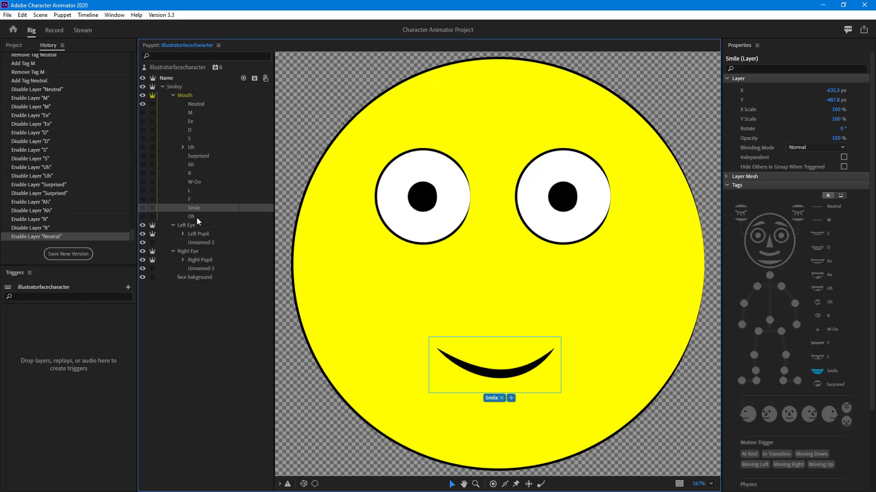
{"action": "left_click", "coordinate": [195, 217]}
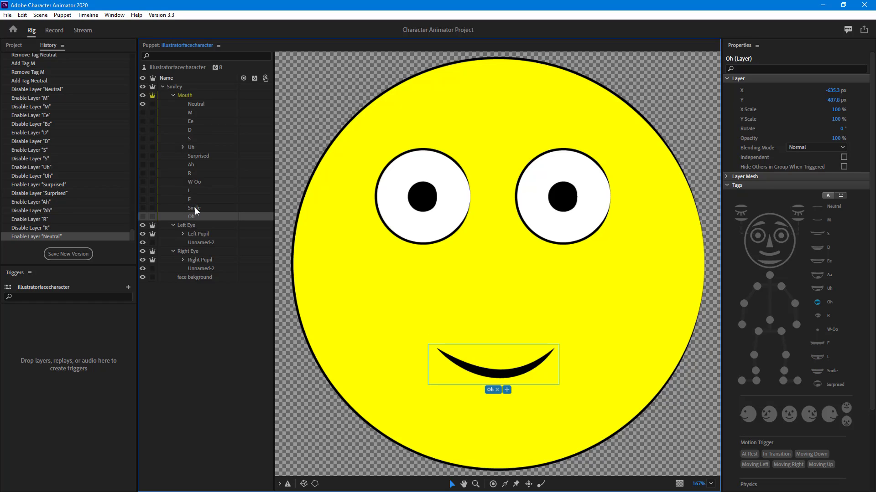
Step: Preview the Smile mouth by showing and hiding its layer, and select the Neutral layer
{"action": "left_click", "coordinate": [143, 208]}
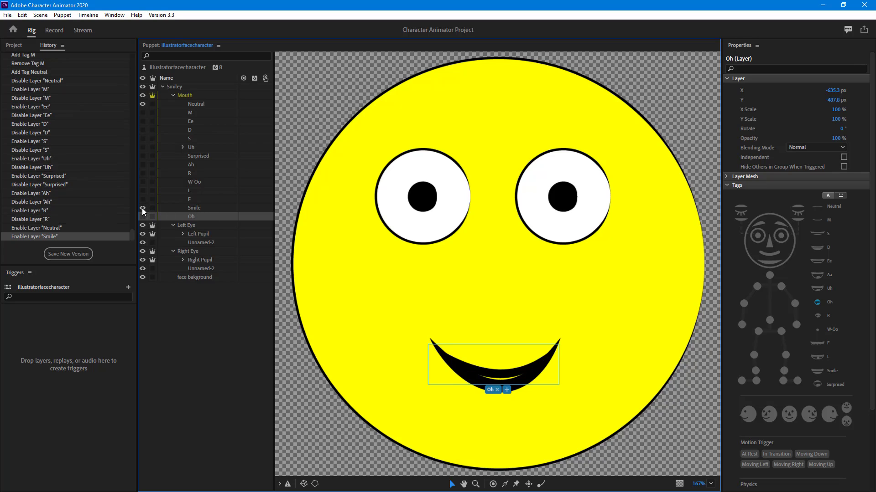
{"action": "left_click", "coordinate": [141, 208]}
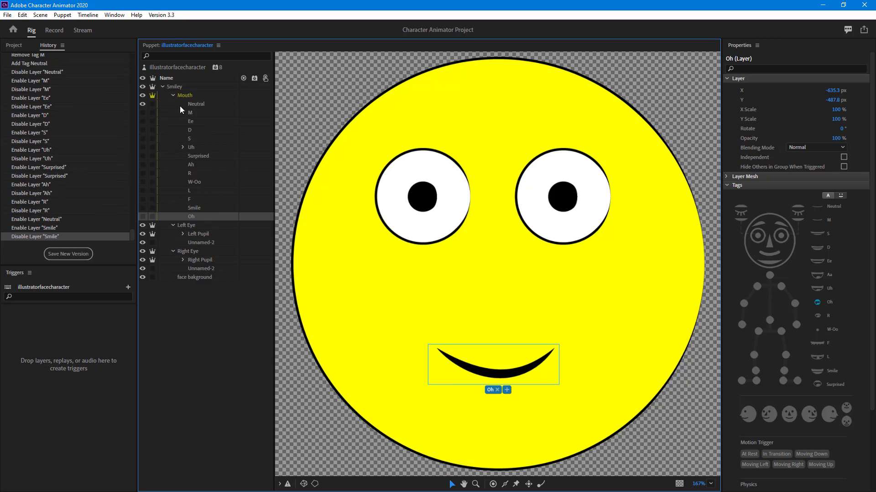
{"action": "left_click", "coordinate": [193, 104]}
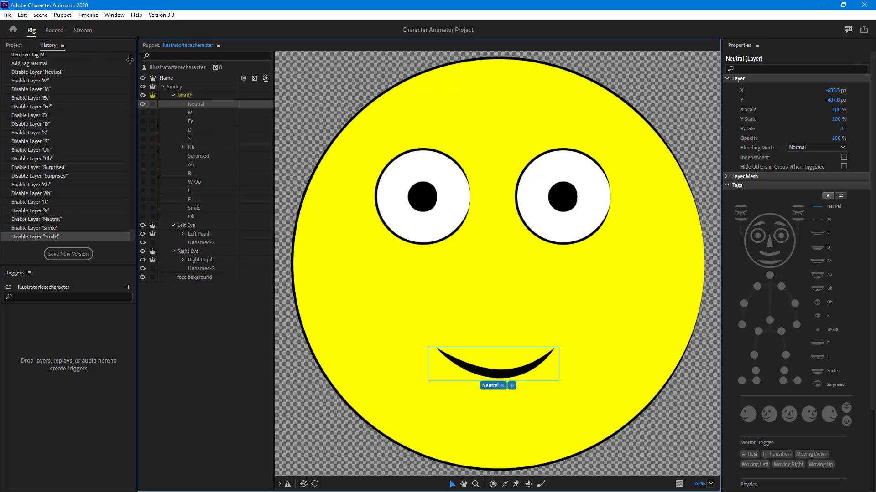
Step: In the Record workspace, turn on the camera input and set the smiley puppet's rest pose
{"action": "left_click", "coordinate": [55, 30]}
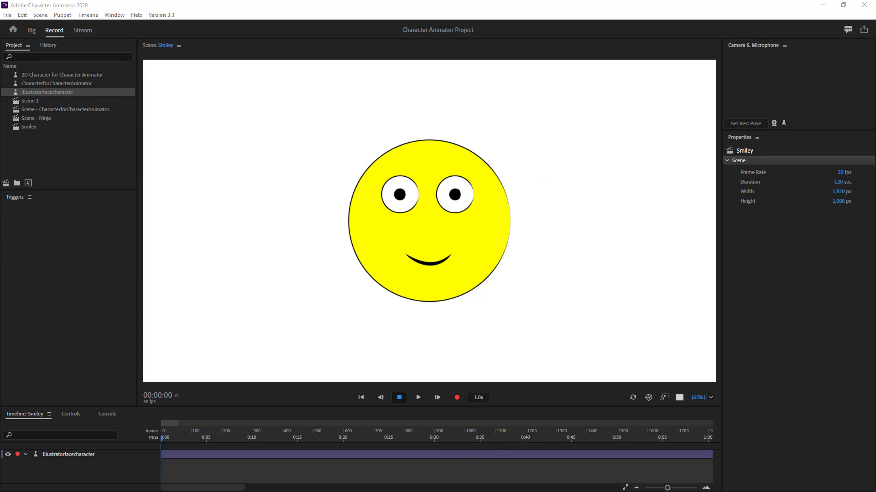
{"action": "left_click", "coordinate": [775, 122]}
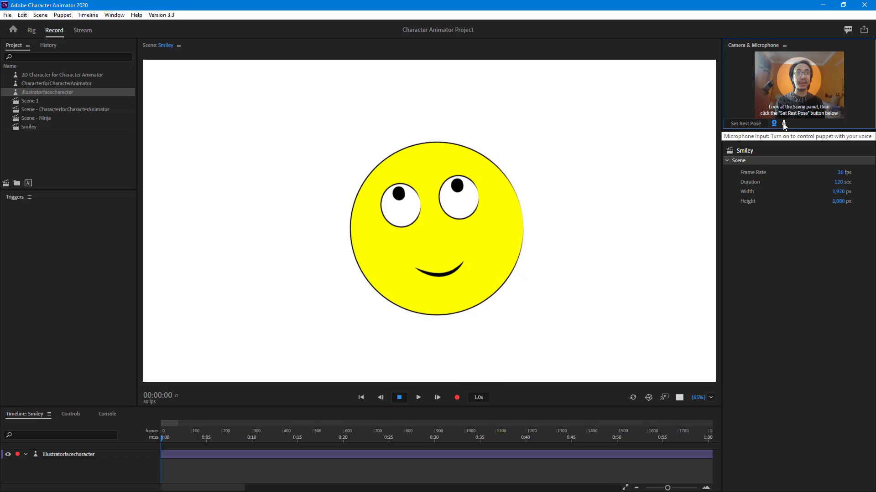
{"action": "left_click", "coordinate": [747, 125]}
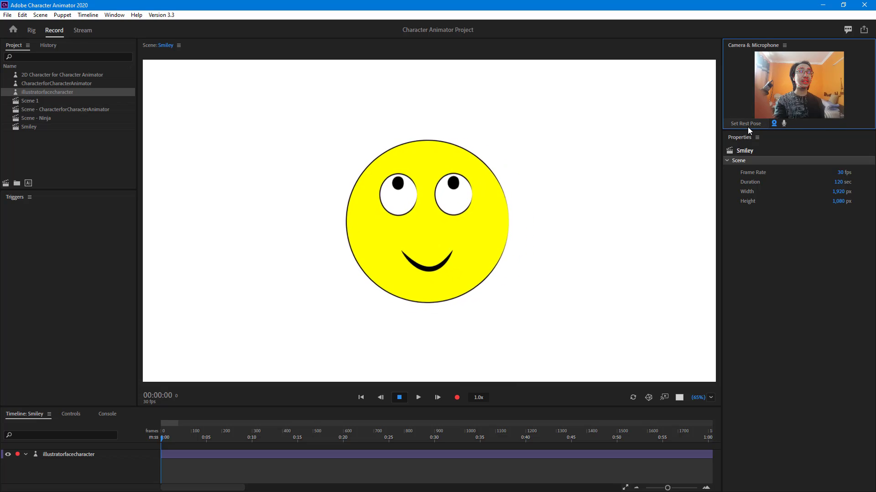